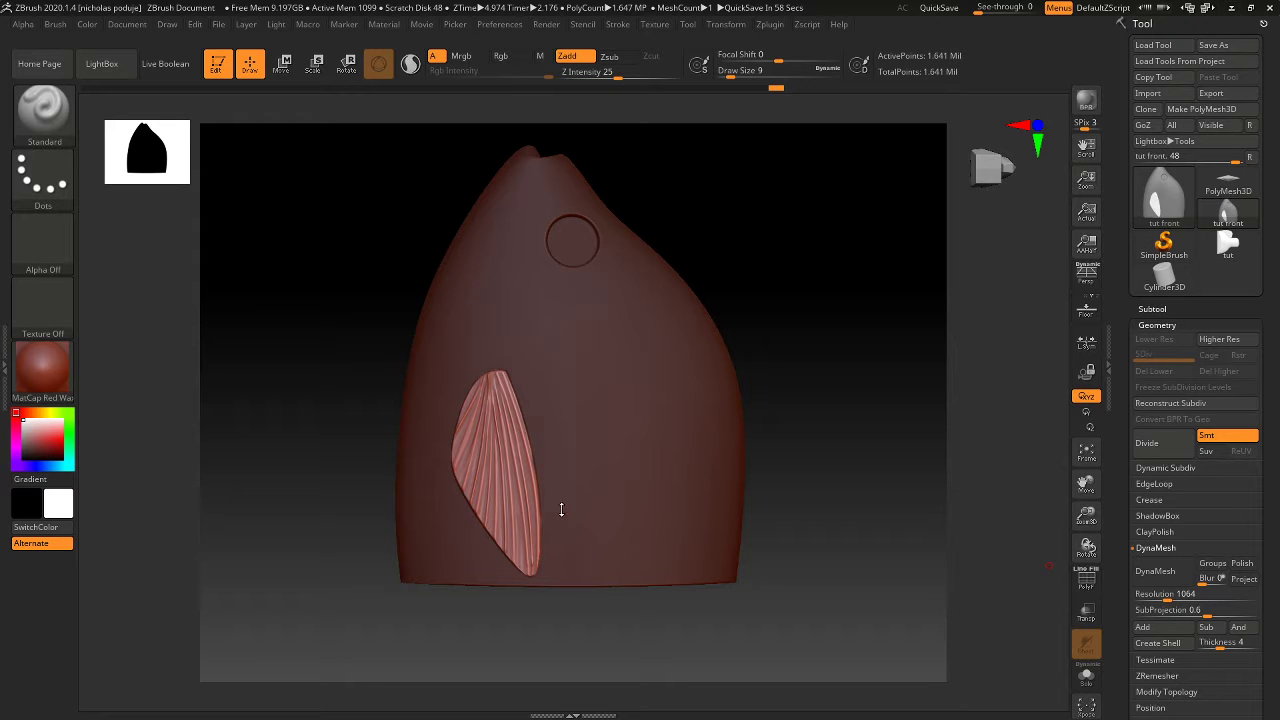
Step: Orbit the fish head and zoom in on the eye circle and mouth notch at the top
{"action": "left_click_drag", "start_coordinate": [422, 290], "coordinate": [425, 277]}
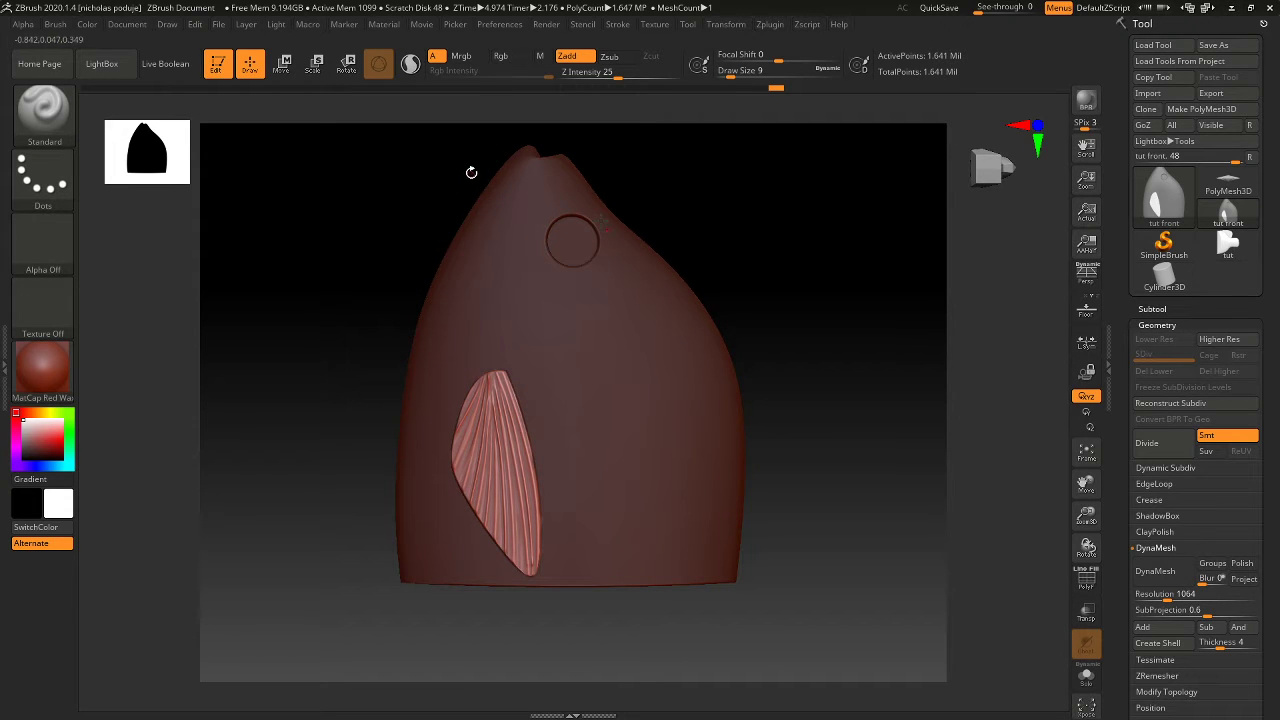
{"action": "left_click_drag", "start_coordinate": [471, 172], "coordinate": [466, 306], "text": "alt"}
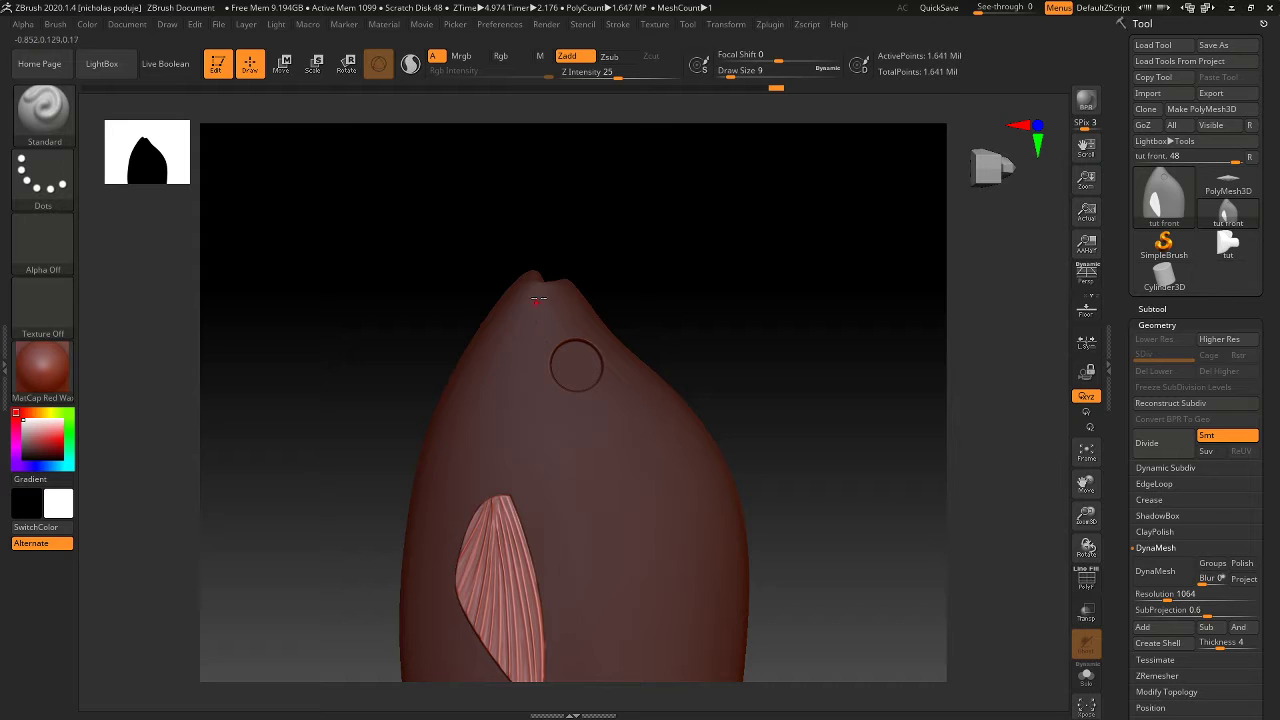
Step: Clear the mask and orbit to an angled side view of the mouth, eye recess and fin
{"action": "left_click", "coordinate": [400, 320], "text": "ctrl"}
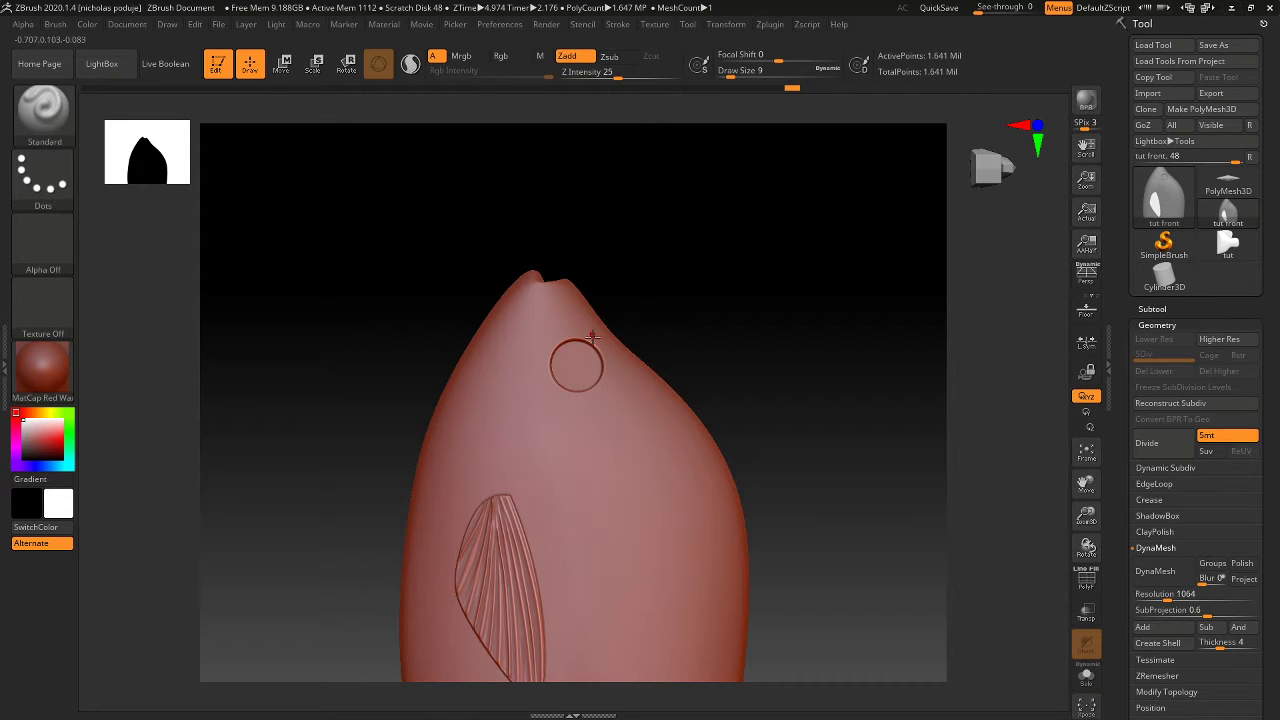
{"action": "left_click_drag", "start_coordinate": [592, 338], "coordinate": [580, 500], "text": "ctrl"}
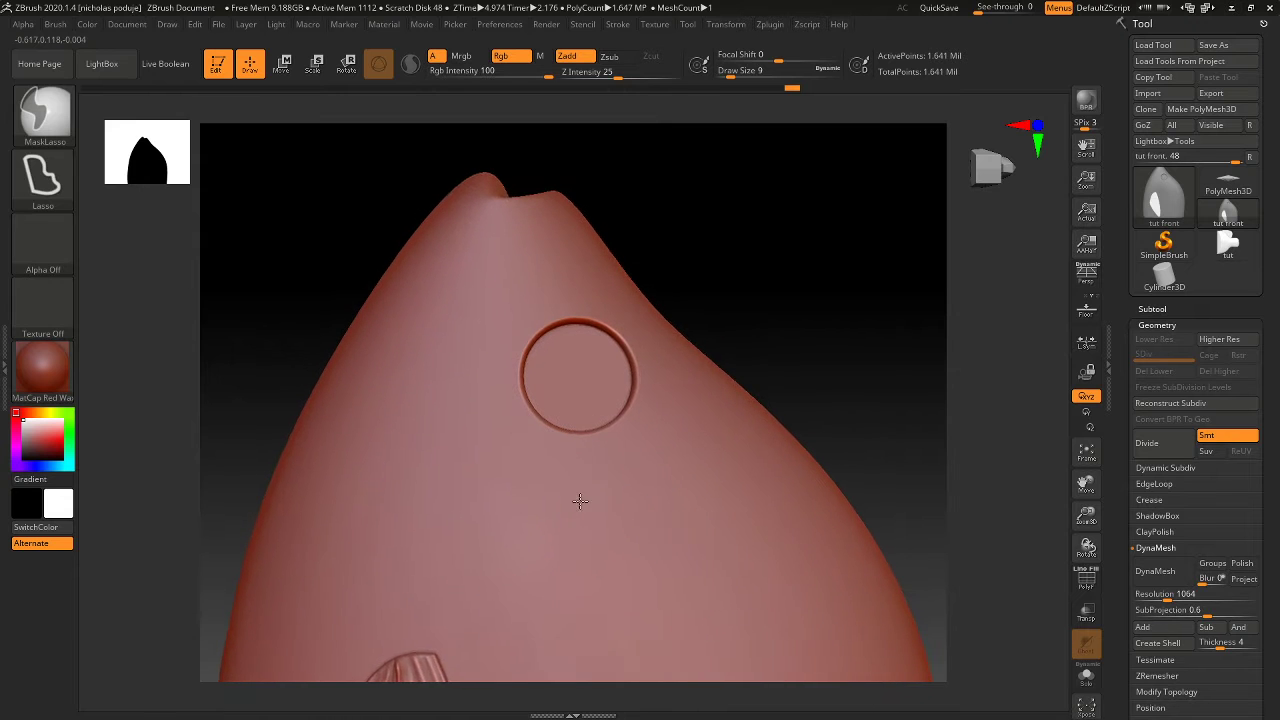
{"action": "mouse_move", "coordinate": [363, 200]}
{"action": "left_mouse_down"}
{"action": "mouse_move", "coordinate": [388, 410]}
{"action": "mouse_move", "coordinate": [680, 266]}
{"action": "mouse_move", "coordinate": [737, 149]}
{"action": "left_mouse_up"}
{"action": "mouse_move", "coordinate": [343, 211]}
{"action": "left_mouse_down", "text": "shift"}
{"action": "mouse_move", "coordinate": [303, 211]}
{"action": "mouse_move", "coordinate": [287, 152]}
{"action": "mouse_move", "coordinate": [380, 234]}
{"action": "left_mouse_up", "text": "shift"}
{"action": "mouse_move", "coordinate": [437, 591]}
{"action": "left_mouse_down"}
{"action": "mouse_move", "coordinate": [414, 614]}
{"action": "mouse_move", "coordinate": [393, 602]}
{"action": "mouse_move", "coordinate": [426, 523]}
{"action": "mouse_move", "coordinate": [403, 249]}
{"action": "mouse_move", "coordinate": [462, 272]}
{"action": "left_mouse_up"}
{"action": "mouse_move", "coordinate": [223, 149]}
{"action": "left_mouse_down"}
{"action": "mouse_move", "coordinate": [203, 150]}
{"action": "mouse_move", "coordinate": [297, 166]}
{"action": "left_mouse_up"}
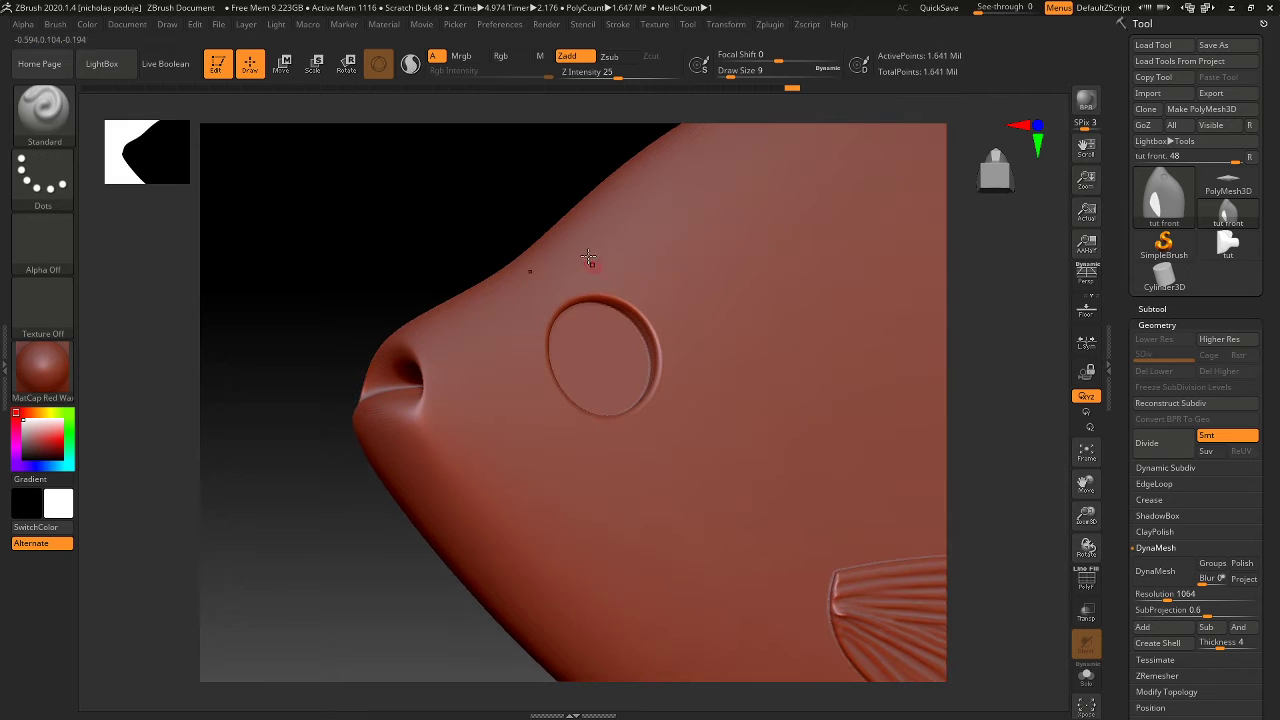
Step: Select the ClayBuildup brush and rotate the view so the eye faces front
{"action": "key", "text": "b"}
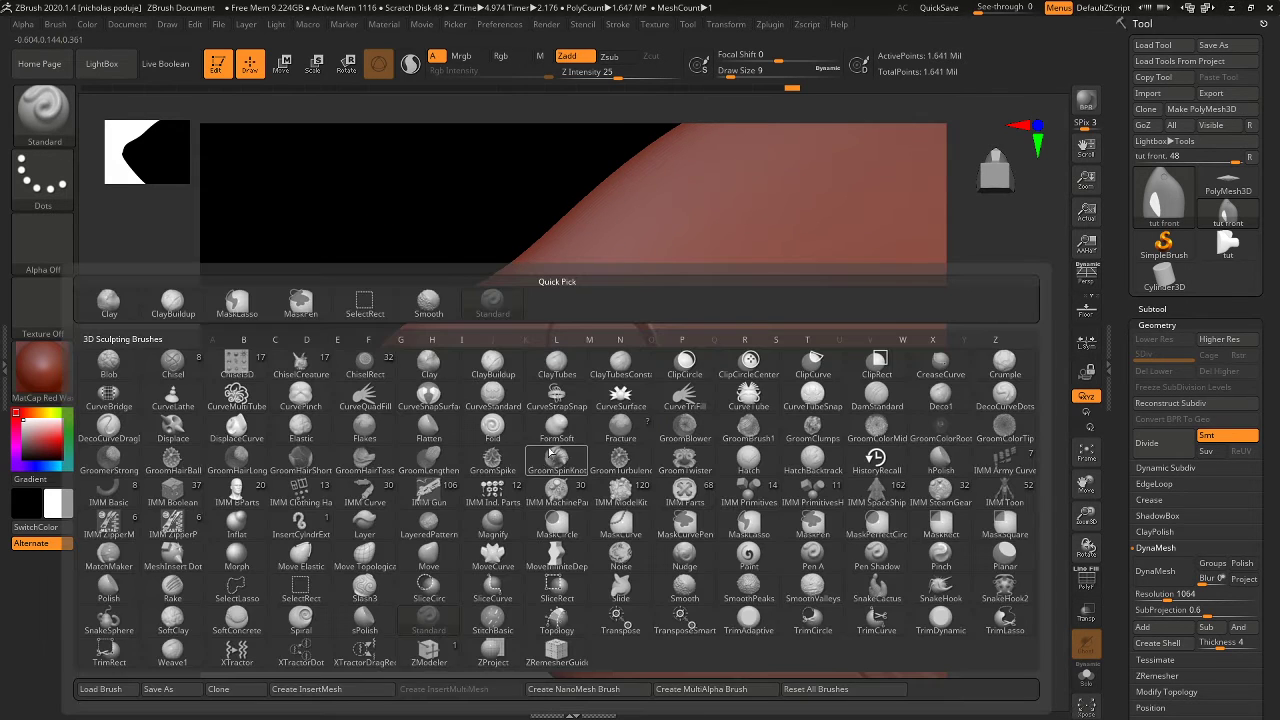
{"action": "mouse_move", "coordinate": [556, 463]}
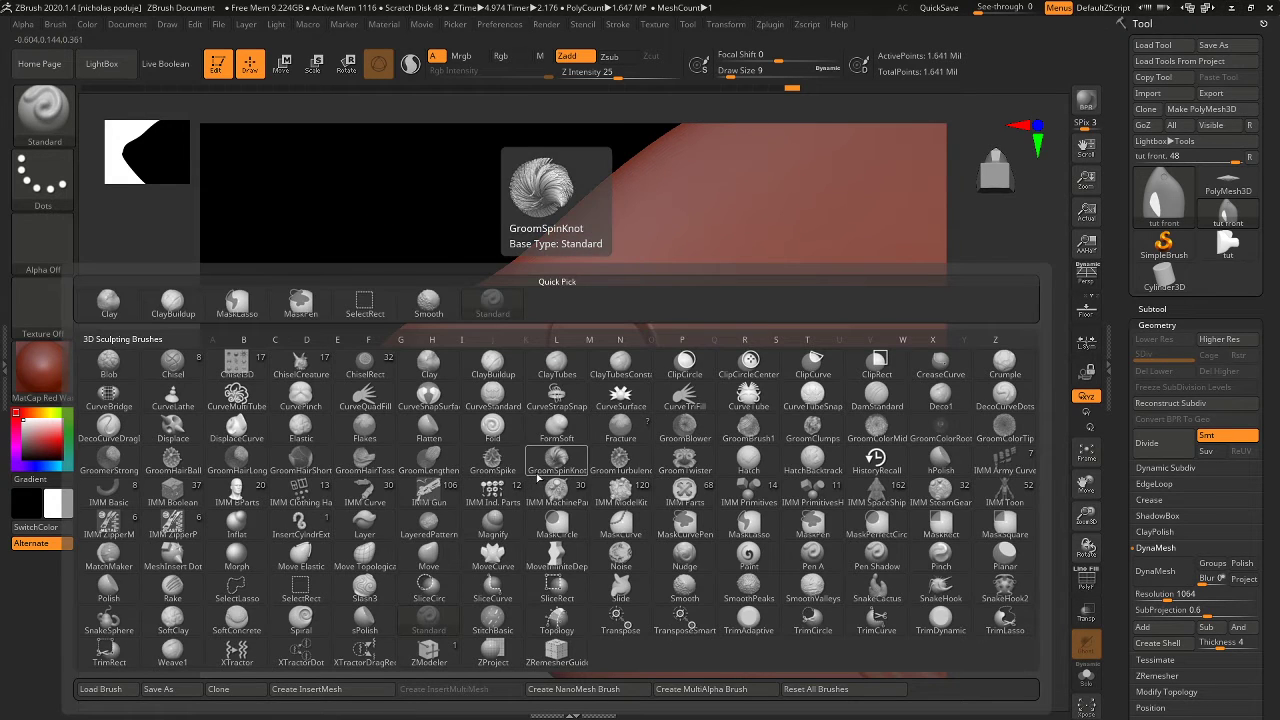
{"action": "key", "text": "c"}
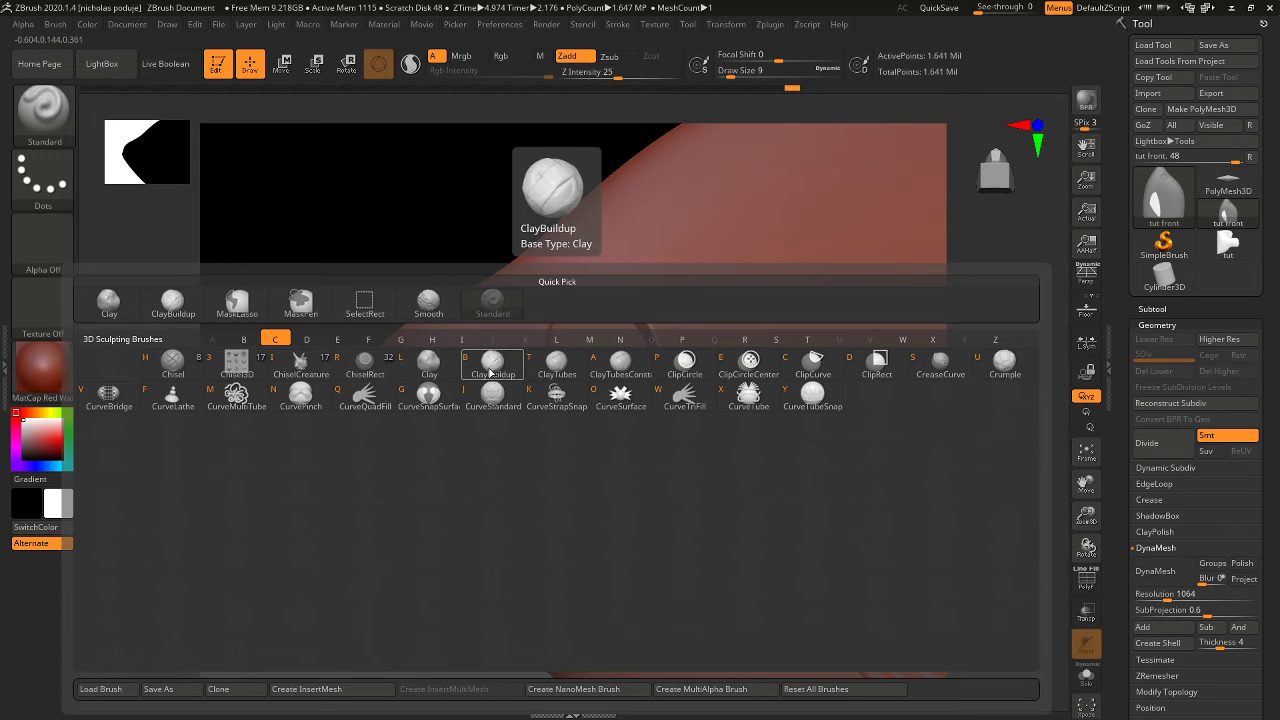
{"action": "left_click", "coordinate": [484, 376]}
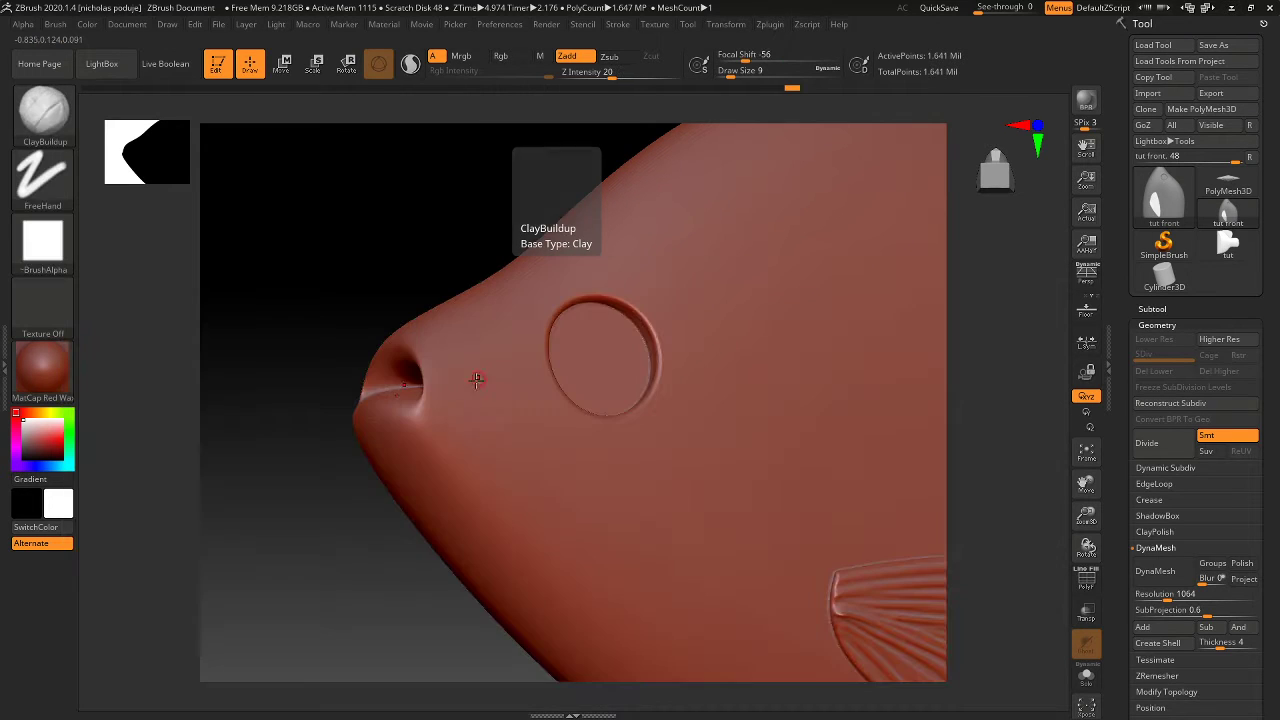
{"action": "mouse_move", "coordinate": [486, 199]}
{"action": "left_mouse_down"}
{"action": "mouse_move", "coordinate": [454, 217]}
{"action": "mouse_move", "coordinate": [503, 251]}
{"action": "left_mouse_up"}
Step: Set Draw Size to 80 and lasso-mask the inside of the circular eye recess
{"action": "key", "text": "s"}
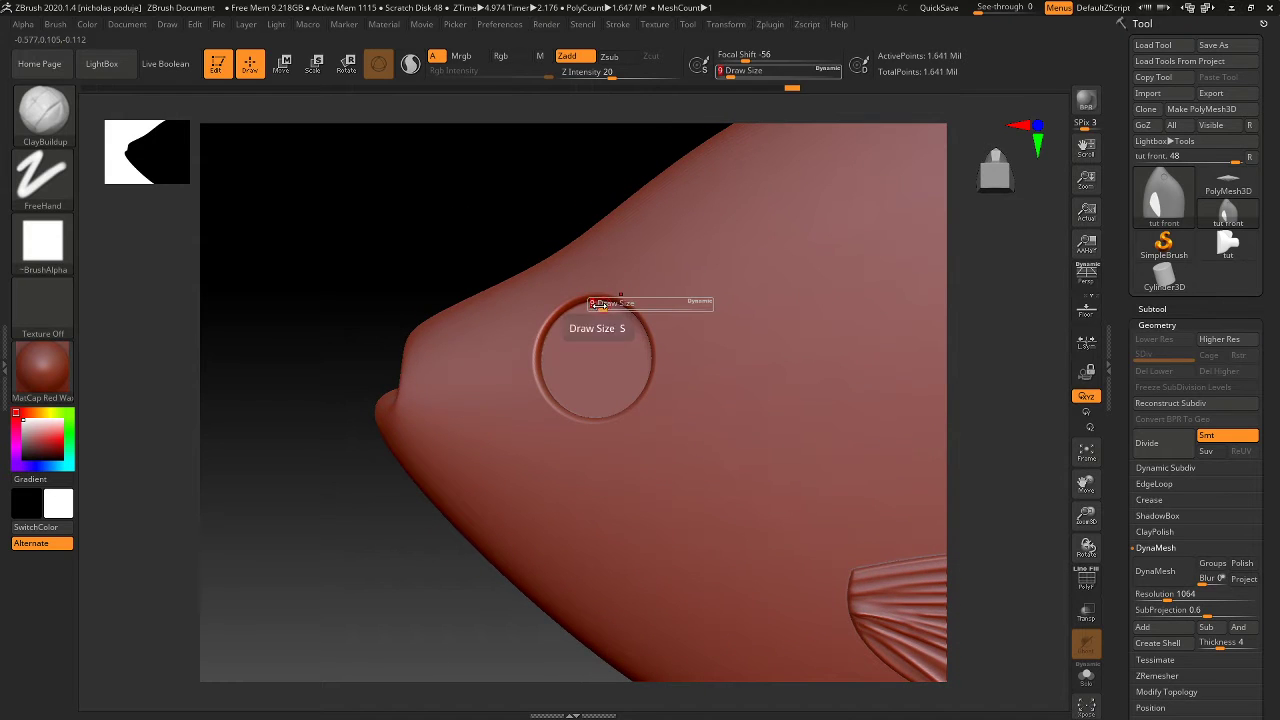
{"action": "left_click_drag", "start_coordinate": [612, 302], "coordinate": [632, 302]}
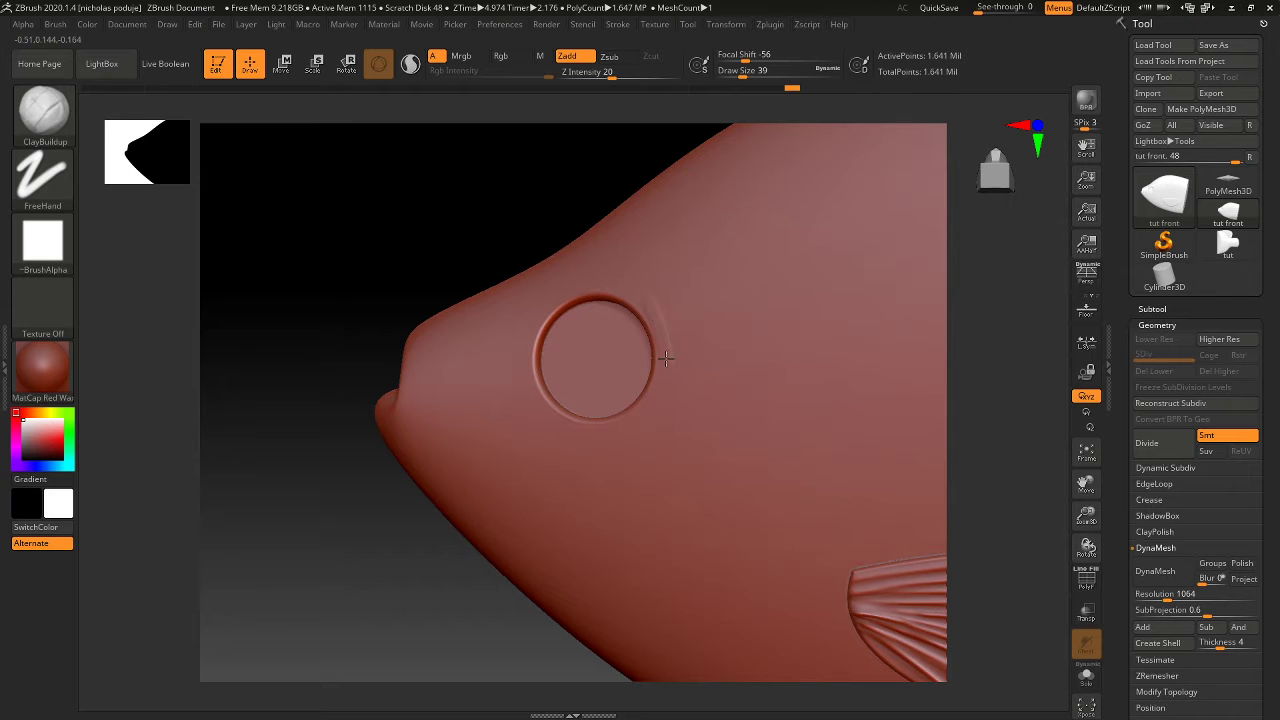
{"action": "key", "text": "ctrl"}
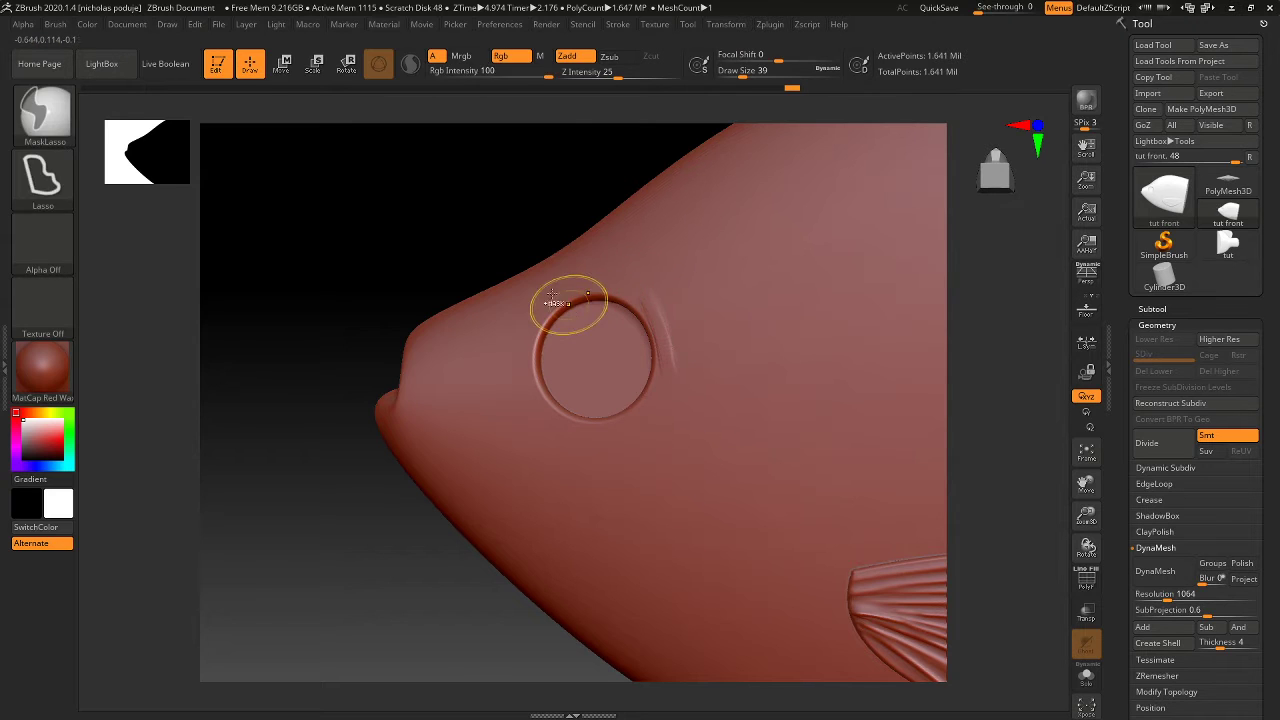
{"action": "key", "text": "s"}
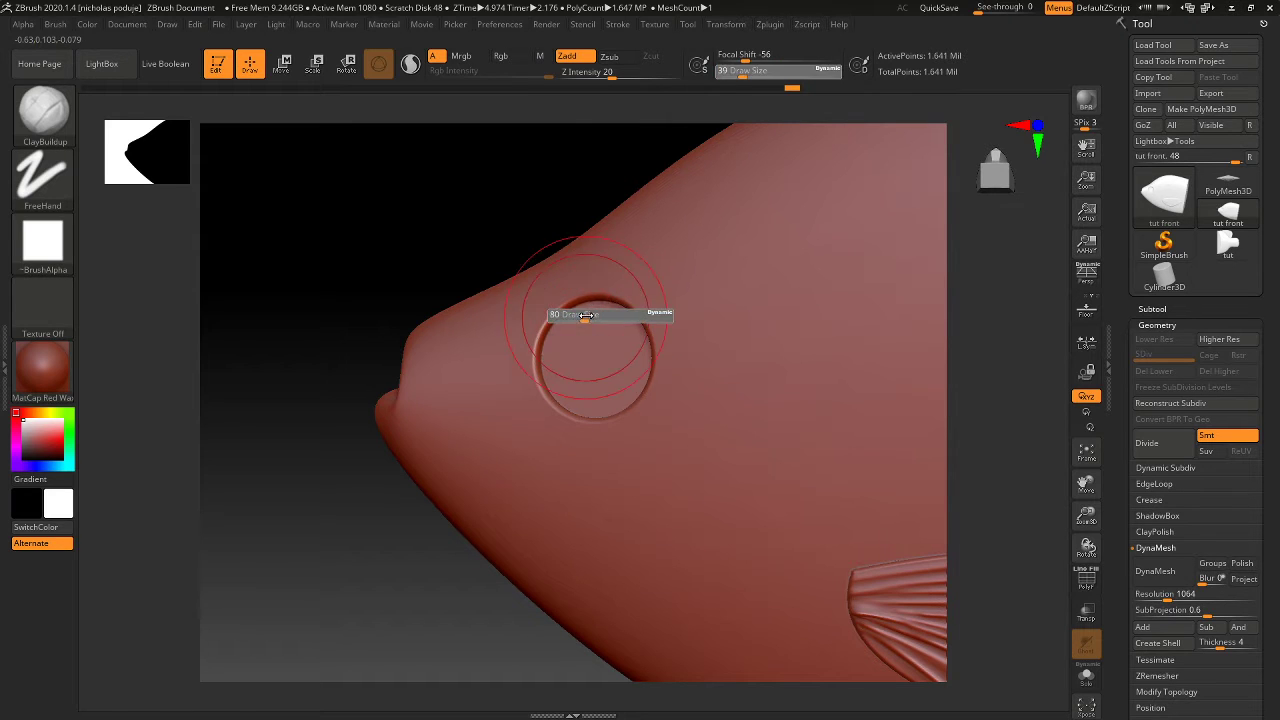
{"action": "left_click_drag", "start_coordinate": [585, 315], "coordinate": [586, 315]}
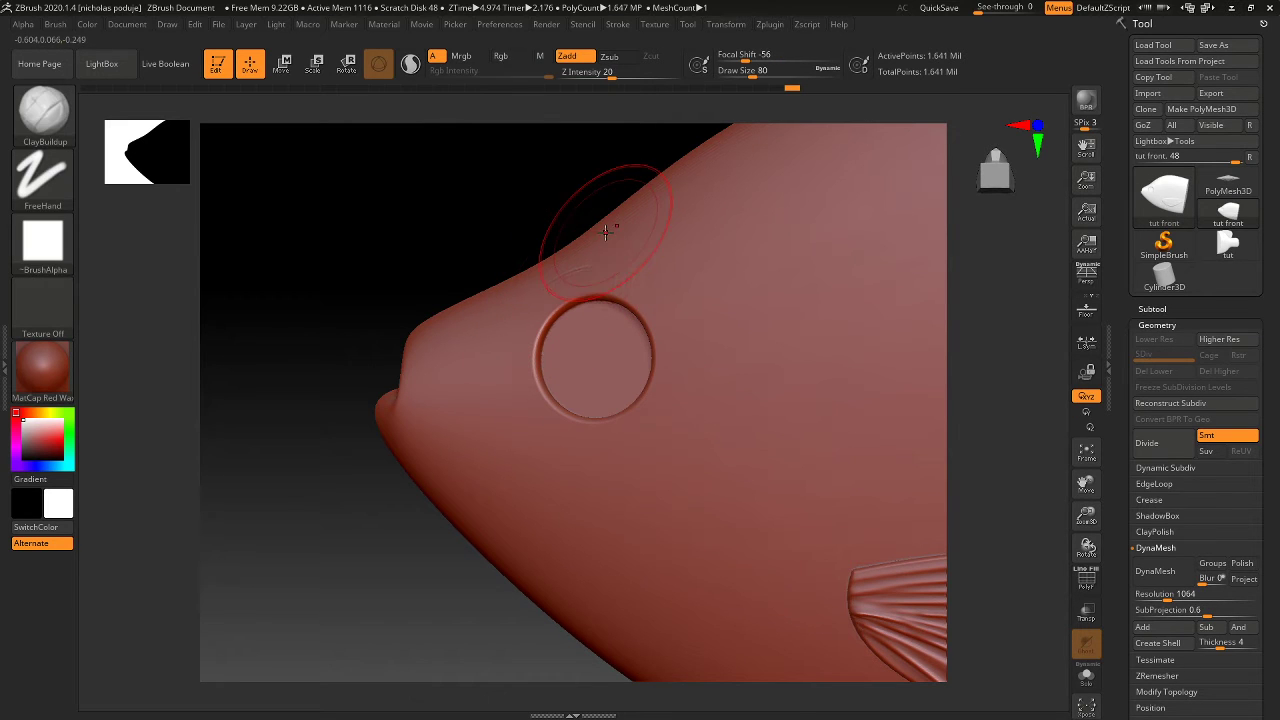
{"action": "key", "text": "ctrl"}
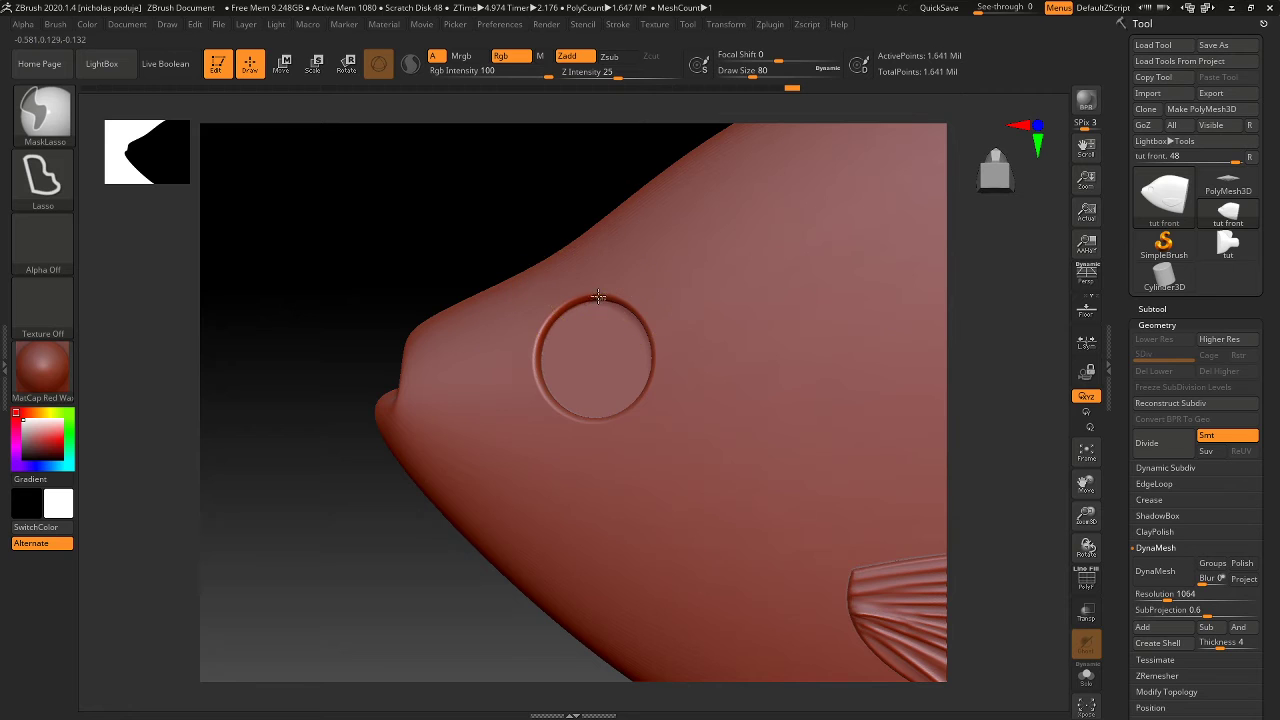
{"action": "mouse_move", "coordinate": [555, 312]}
{"action": "left_mouse_down", "text": "ctrl"}
{"action": "mouse_move", "coordinate": [634, 396]}
{"action": "mouse_move", "coordinate": [600, 337]}
{"action": "left_mouse_up", "text": "ctrl"}
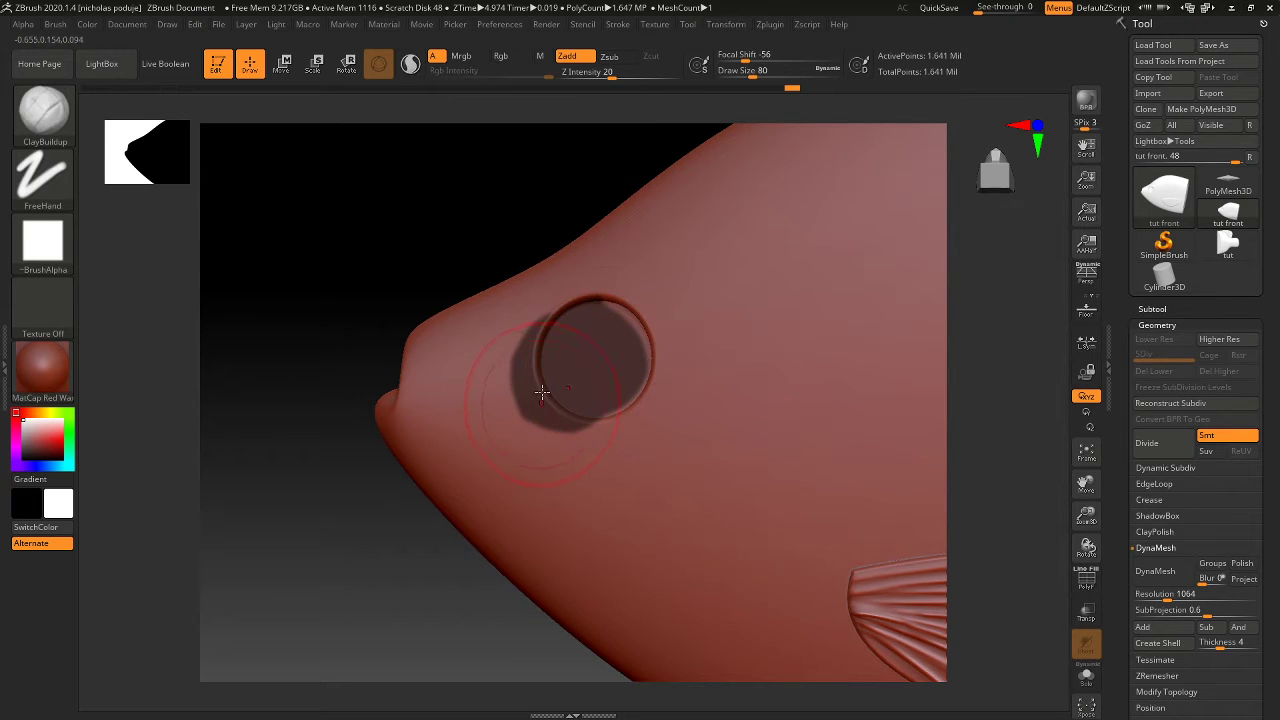
Step: Complete the lasso mask across the circular eye recess
{"action": "left_click", "coordinate": [403, 228], "text": "ctrl"}
{"action": "left_click_drag", "start_coordinate": [403, 228], "coordinate": [386, 223]}
{"action": "key", "text": "ctrl"}
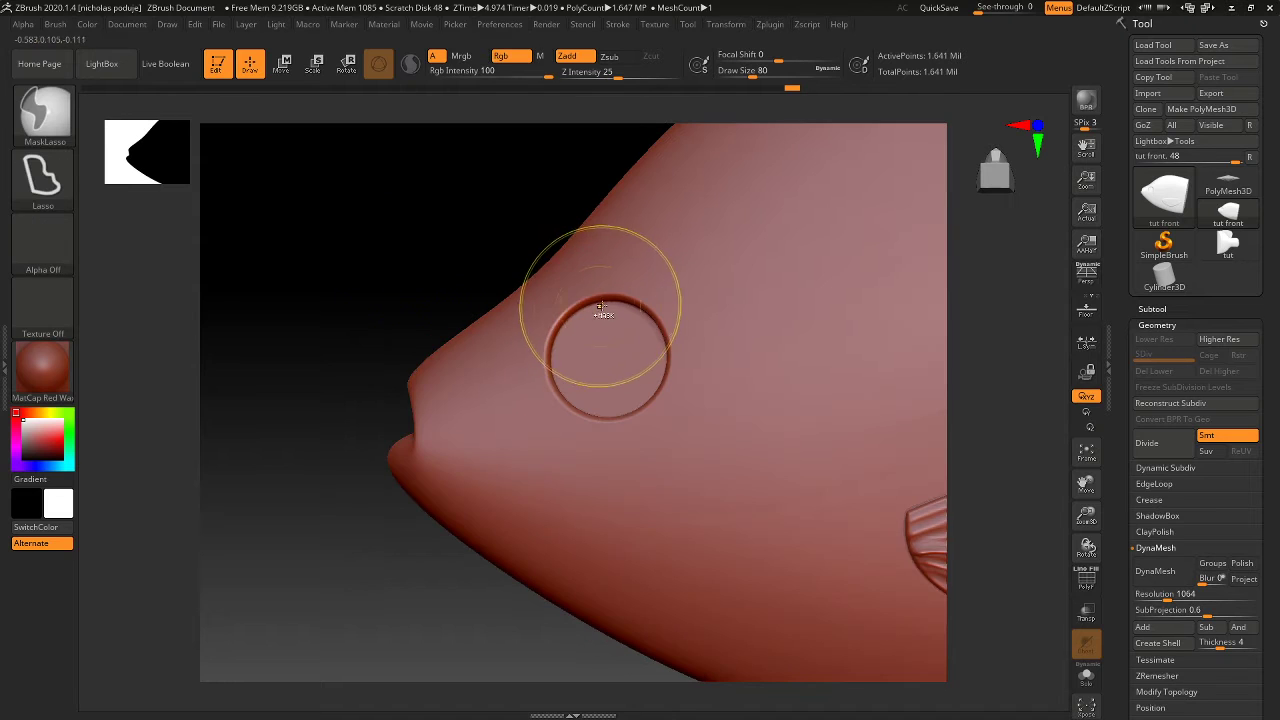
{"action": "left_click_drag", "start_coordinate": [572, 312], "coordinate": [605, 306], "text": "ctrl"}
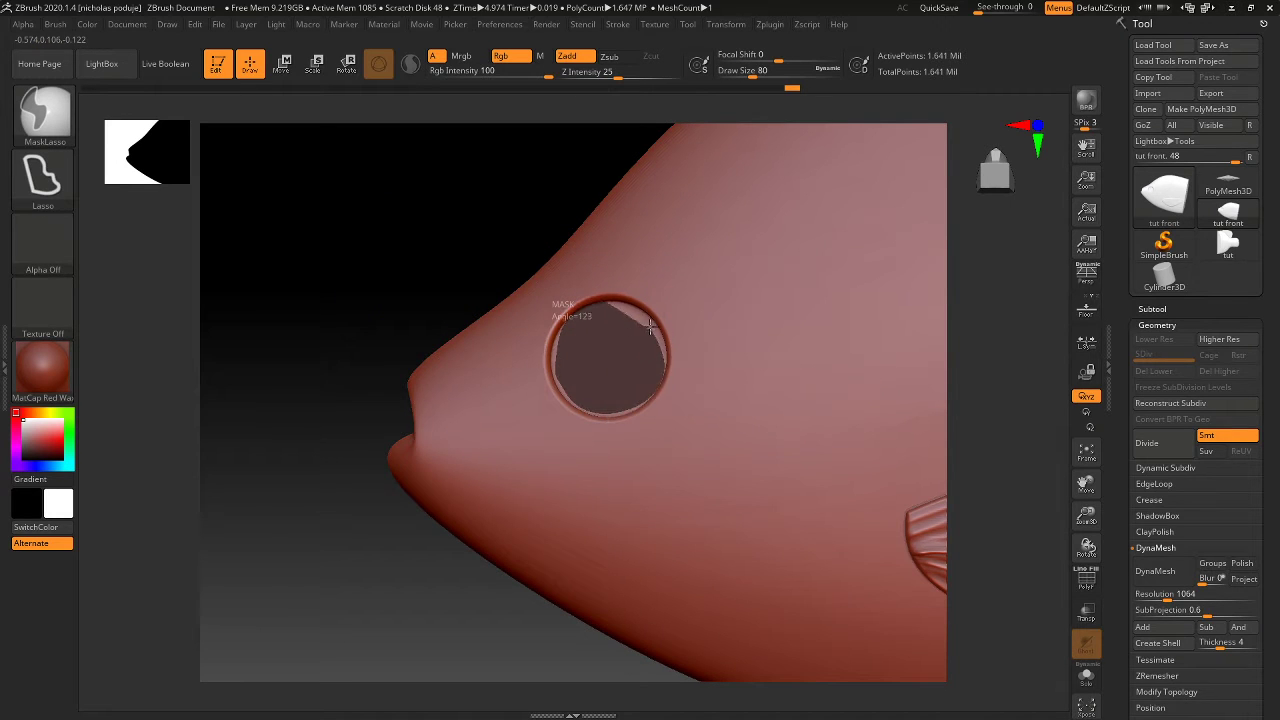
{"action": "mouse_move", "coordinate": [600, 408]}
{"action": "left_mouse_down", "text": "ctrl"}
{"action": "mouse_move", "coordinate": [618, 298]}
{"action": "mouse_move", "coordinate": [557, 294]}
{"action": "left_mouse_up", "text": "ctrl"}
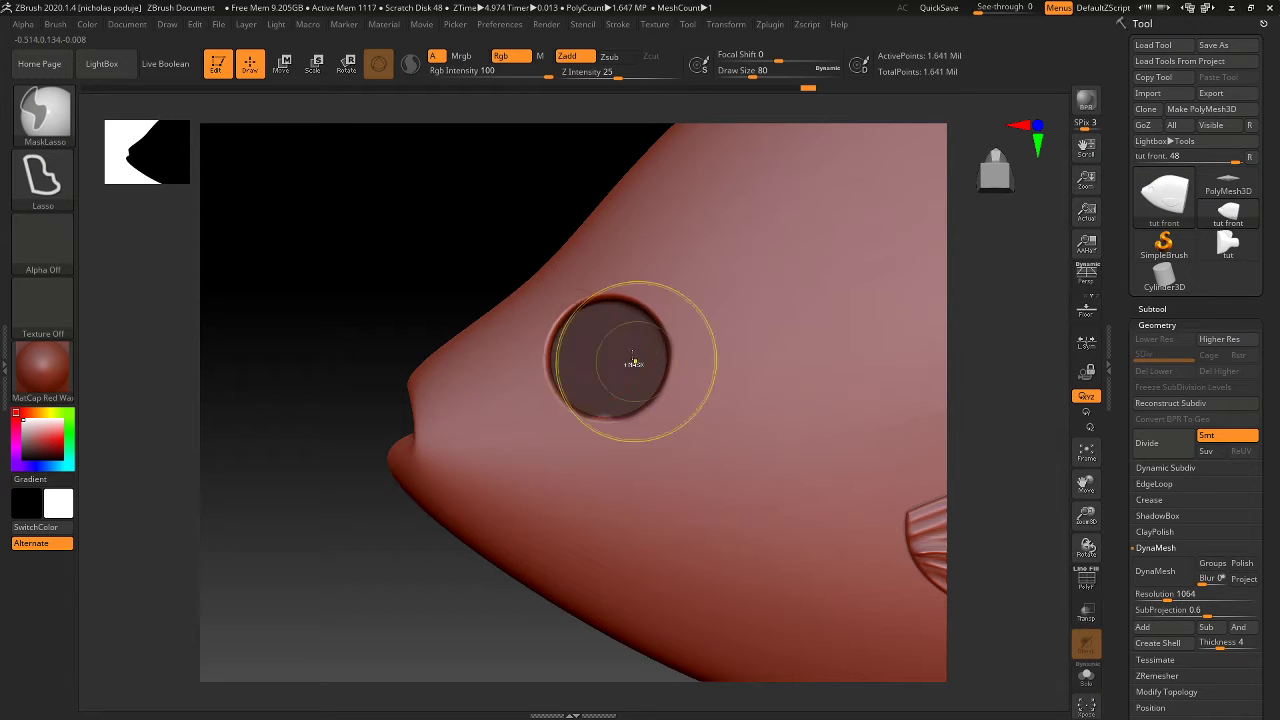
{"action": "key", "text": "ctrl"}
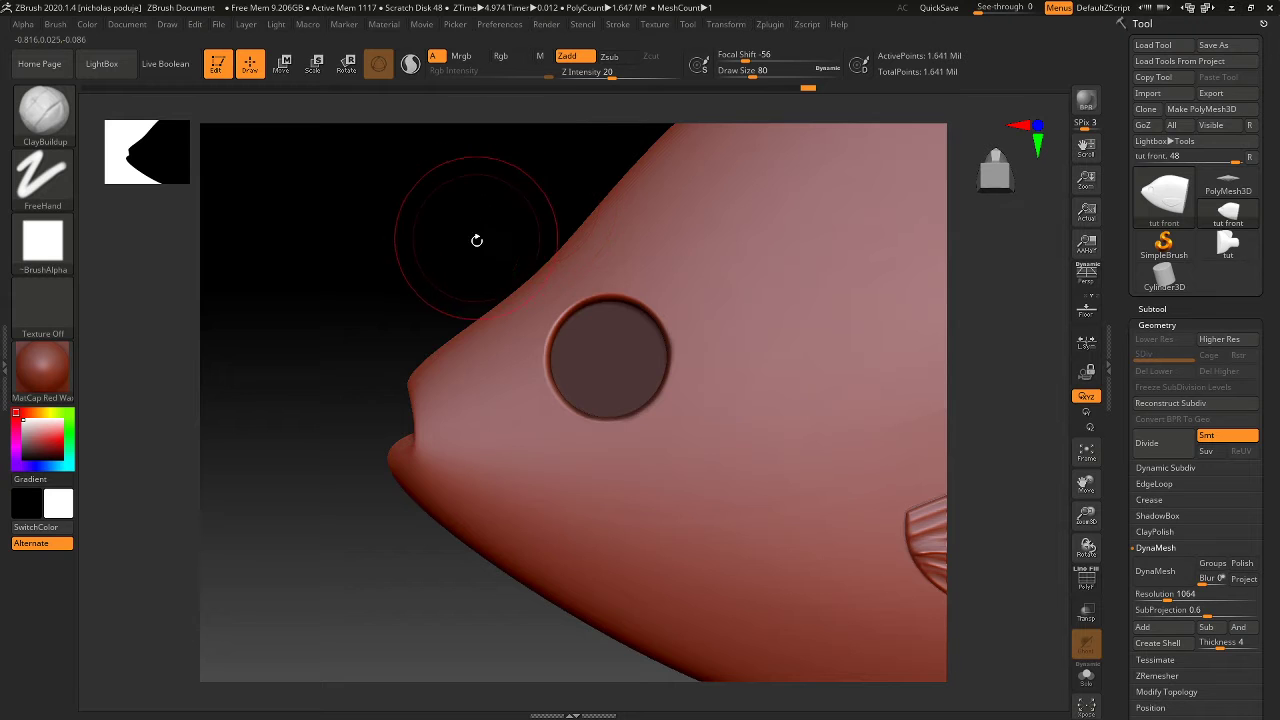
Step: Build a small curved clay ridge just right of the eye, masking along it and across the eye's top
{"action": "mouse_move", "coordinate": [477, 240]}
{"action": "left_mouse_down"}
{"action": "mouse_move", "coordinate": [428, 212]}
{"action": "mouse_move", "coordinate": [426, 243]}
{"action": "mouse_move", "coordinate": [446, 263]}
{"action": "mouse_move", "coordinate": [466, 234]}
{"action": "left_mouse_up"}
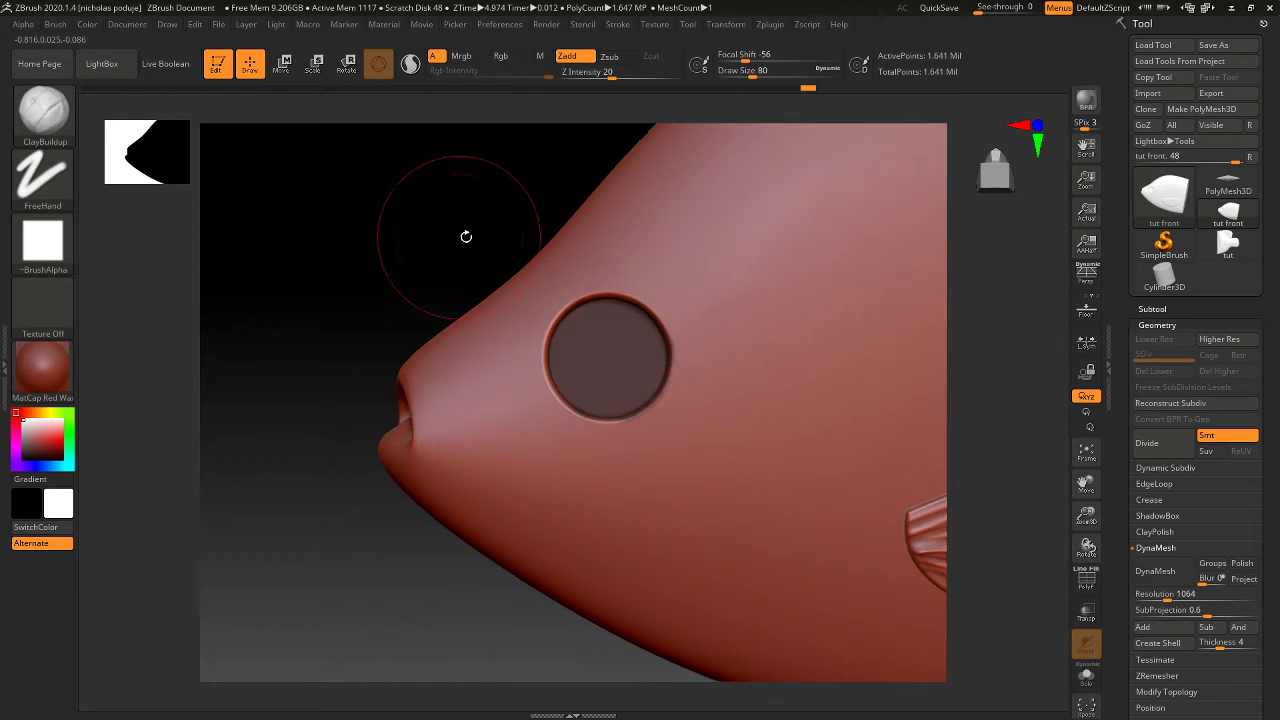
{"action": "mouse_move", "coordinate": [688, 318]}
{"action": "left_mouse_down"}
{"action": "mouse_move", "coordinate": [636, 290]}
{"action": "mouse_move", "coordinate": [688, 352]}
{"action": "mouse_move", "coordinate": [653, 307]}
{"action": "left_mouse_up"}
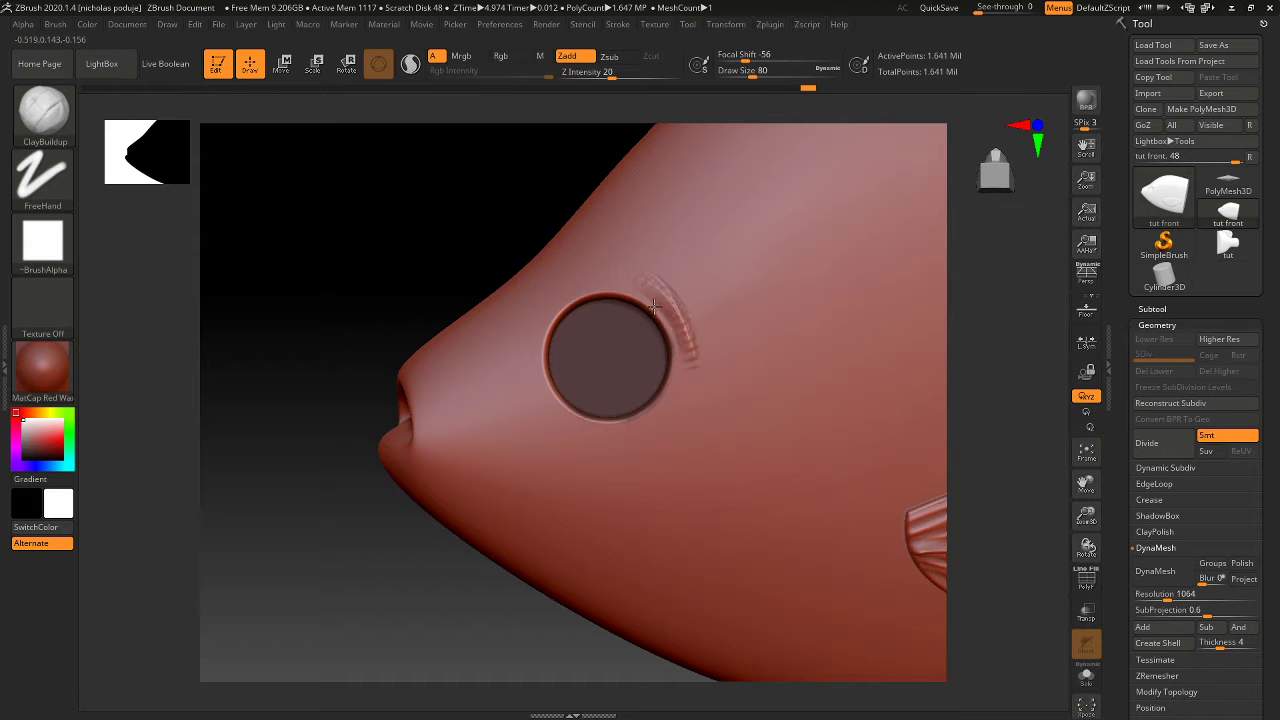
{"action": "key", "text": "ctrl"}
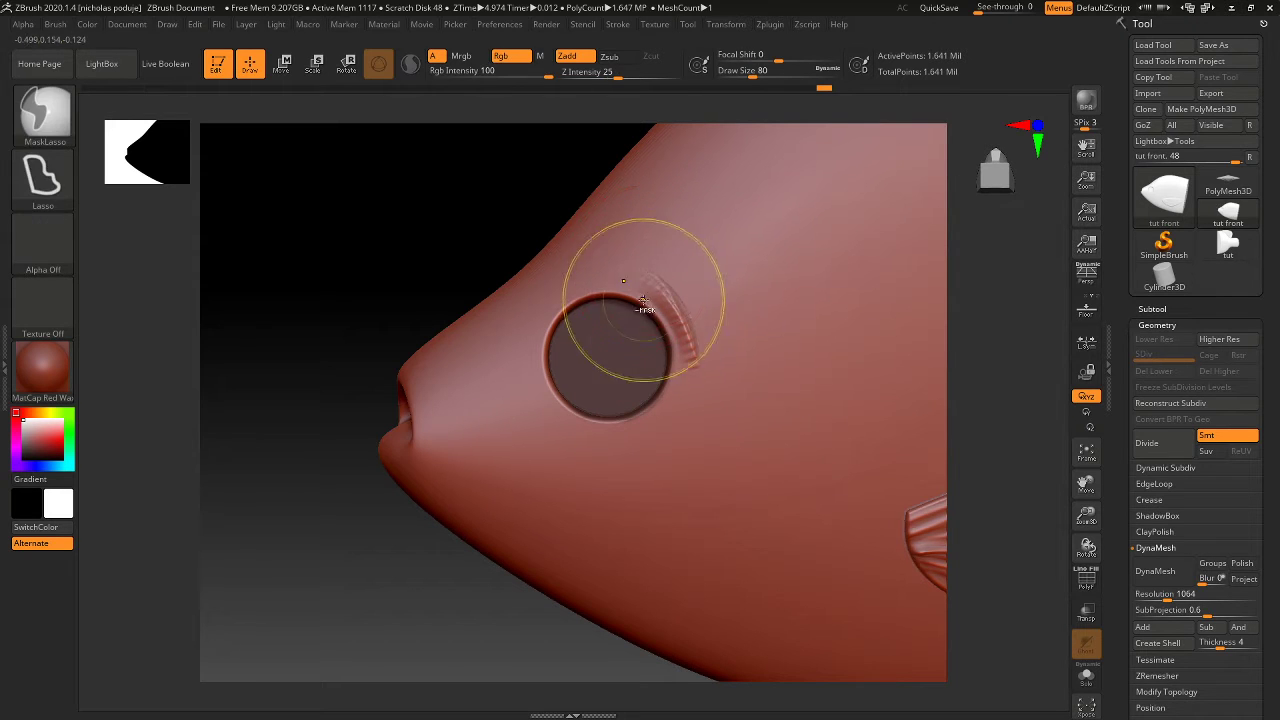
{"action": "left_click_drag", "start_coordinate": [683, 388], "coordinate": [612, 256], "text": "ctrl"}
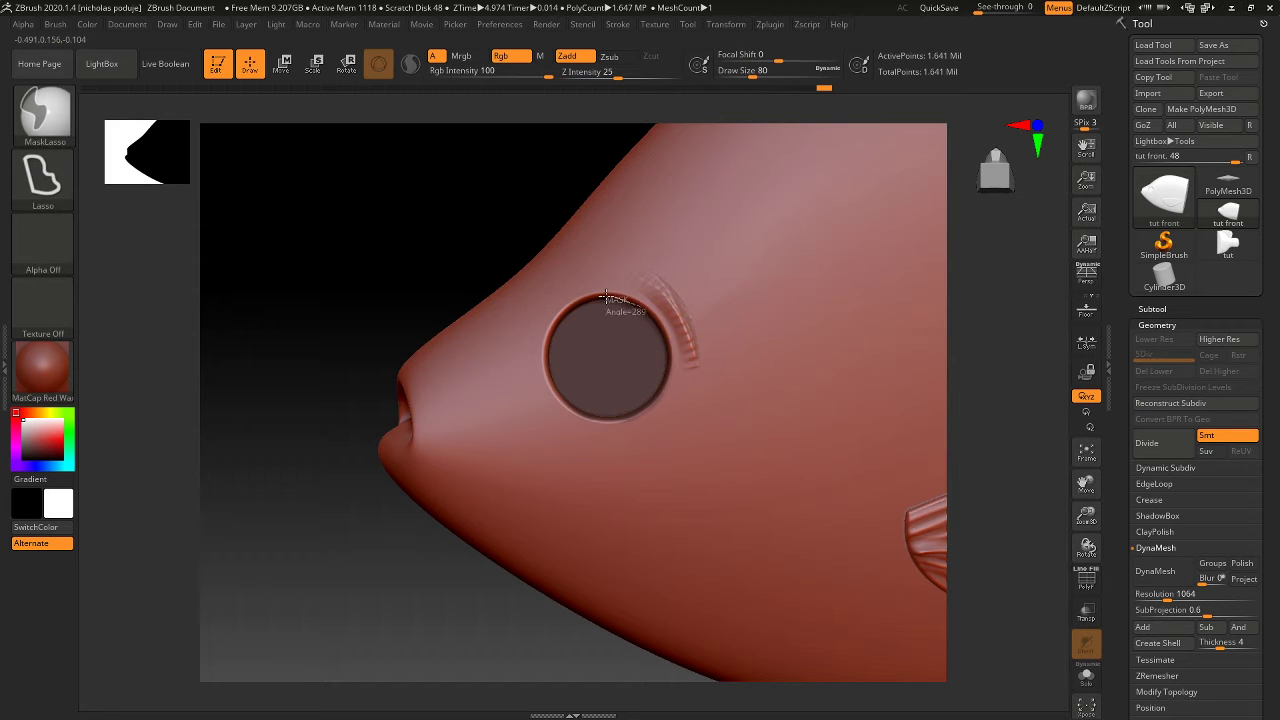
{"action": "mouse_move", "coordinate": [640, 302]}
{"action": "left_mouse_down", "text": "ctrl"}
{"action": "mouse_move", "coordinate": [522, 296]}
{"action": "mouse_move", "coordinate": [560, 290]}
{"action": "left_mouse_up", "text": "ctrl"}
{"action": "key", "text": "ctrl"}
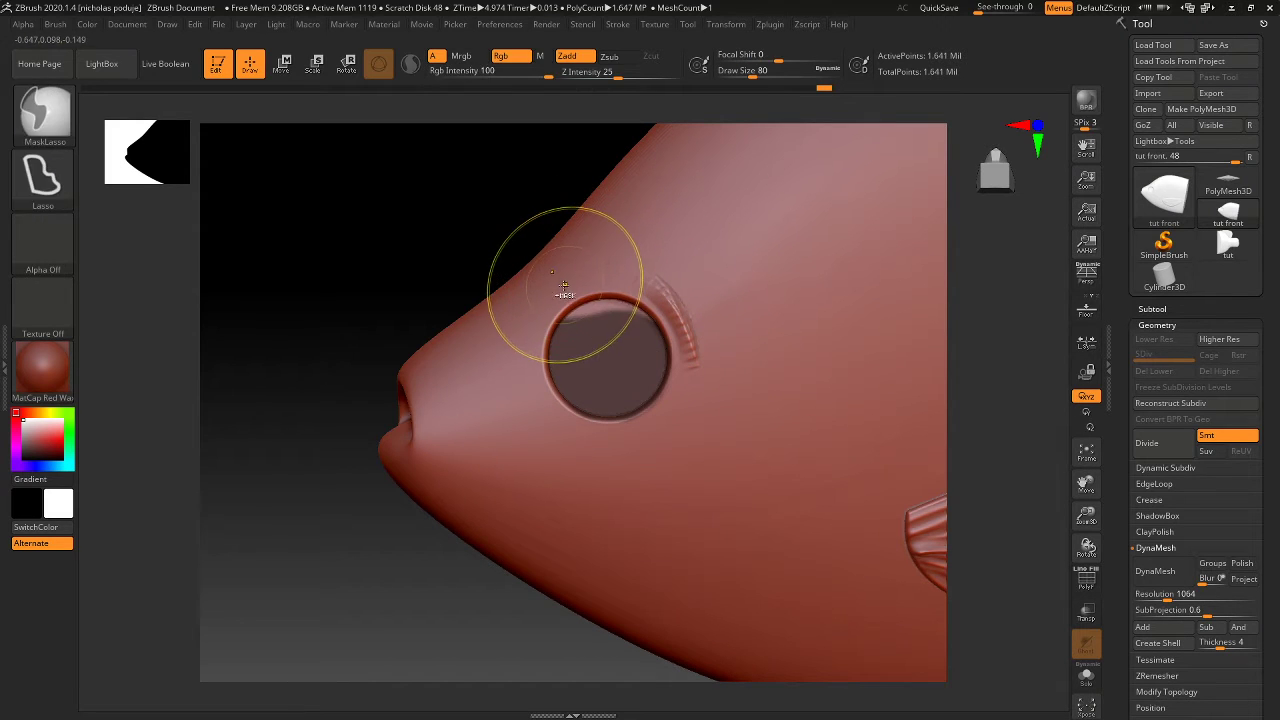
{"action": "left_click_drag", "start_coordinate": [524, 237], "coordinate": [451, 203]}
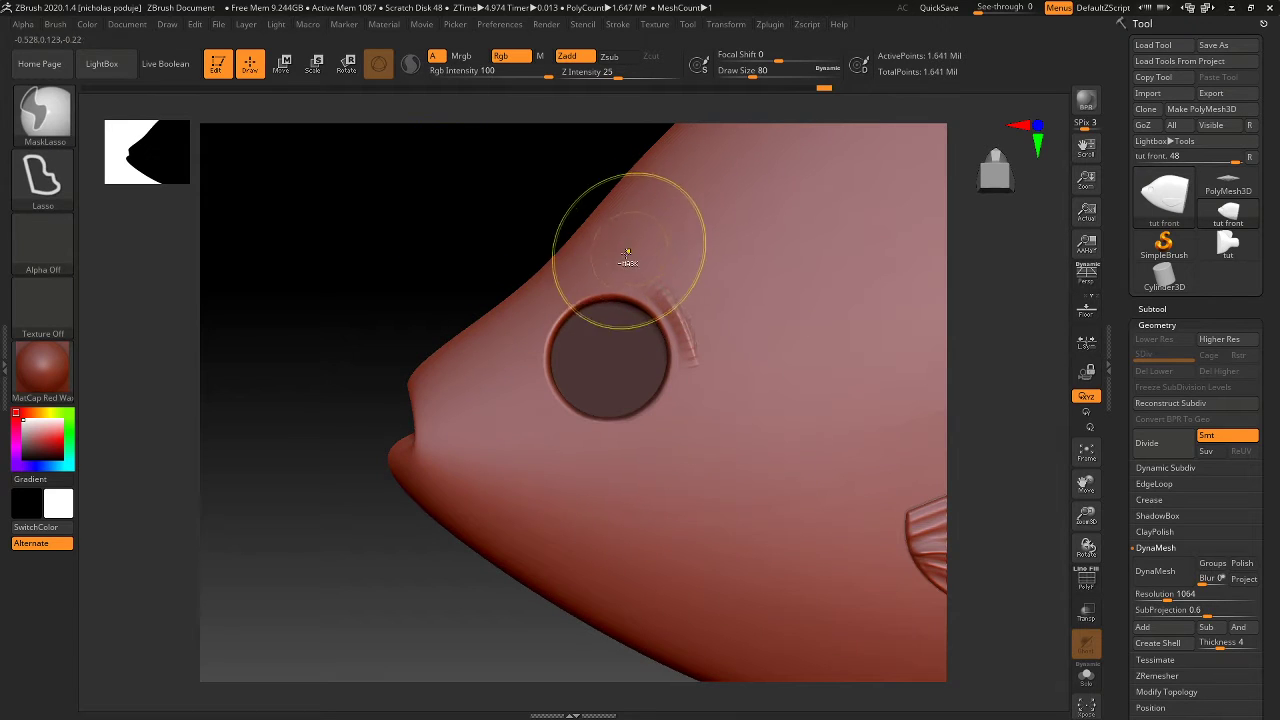
{"action": "key", "text": "ctrl"}
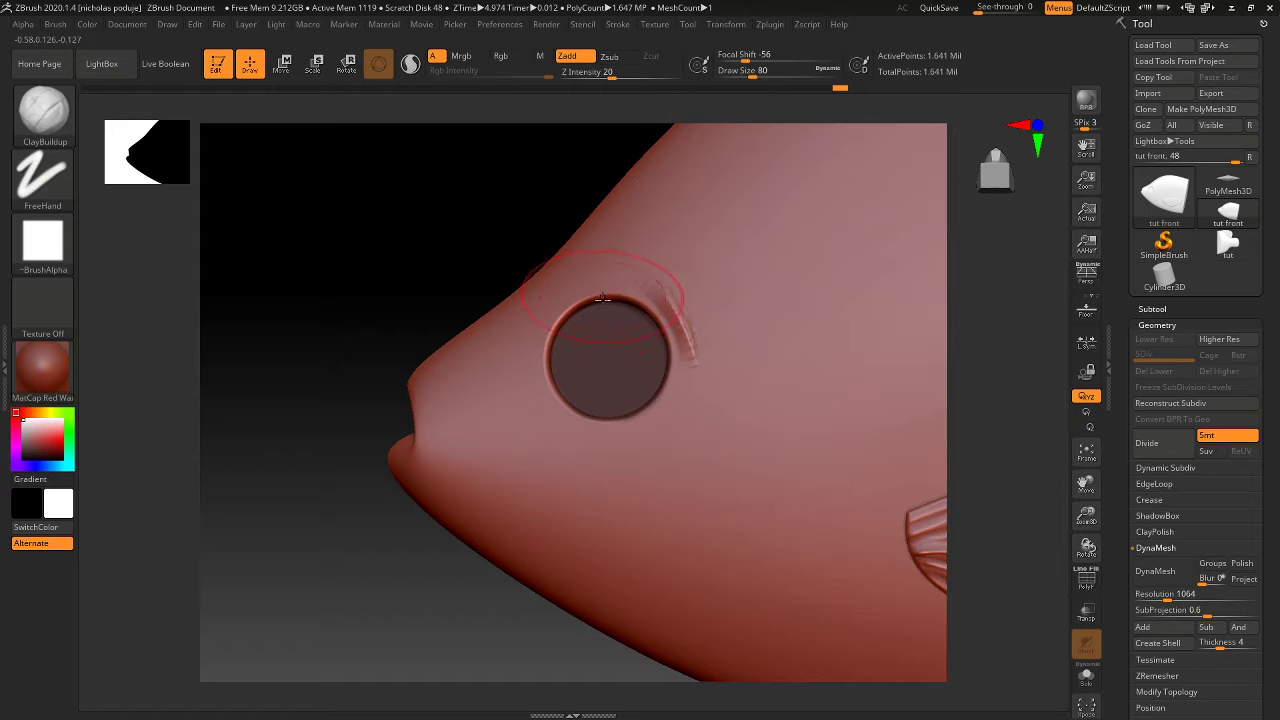
{"action": "key", "text": "ctrl"}
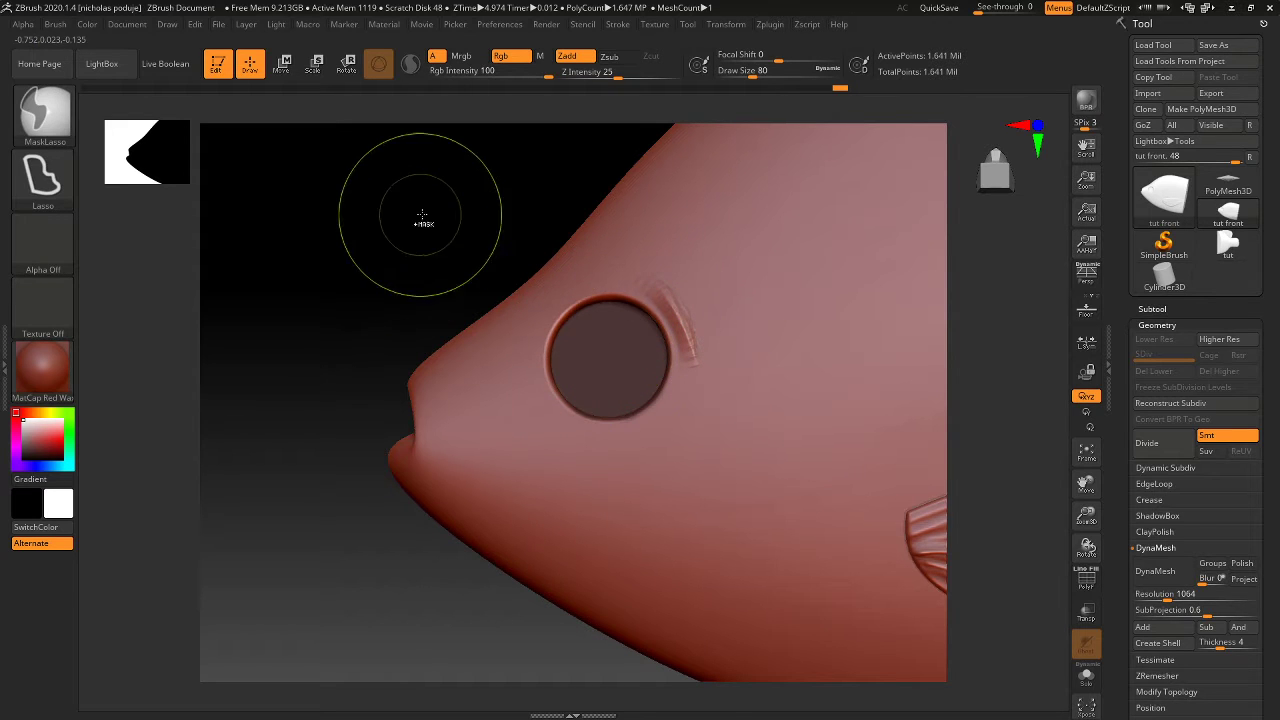
Step: Clear the eye mask and undo the two extra ridge strokes beside the eye rim
{"action": "left_click_drag", "start_coordinate": [420, 214], "coordinate": [443, 251], "text": "ctrl"}
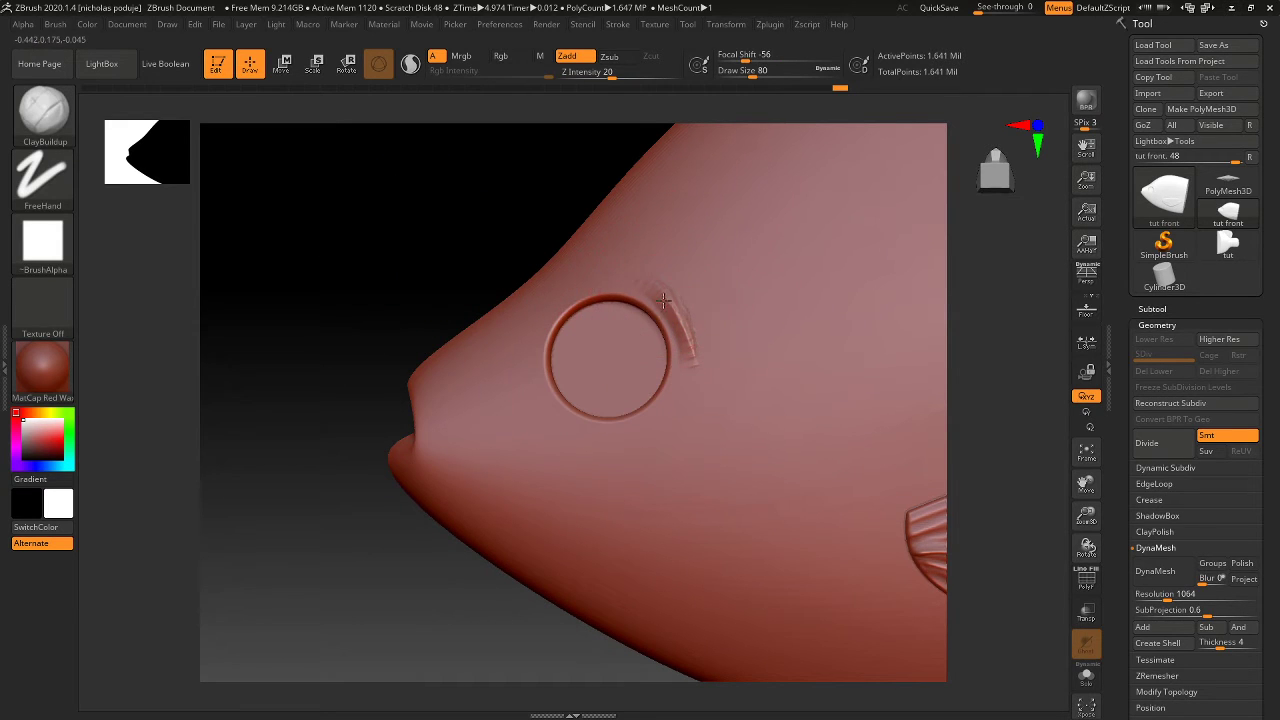
{"action": "left_click_drag", "start_coordinate": [668, 338], "coordinate": [680, 360]}
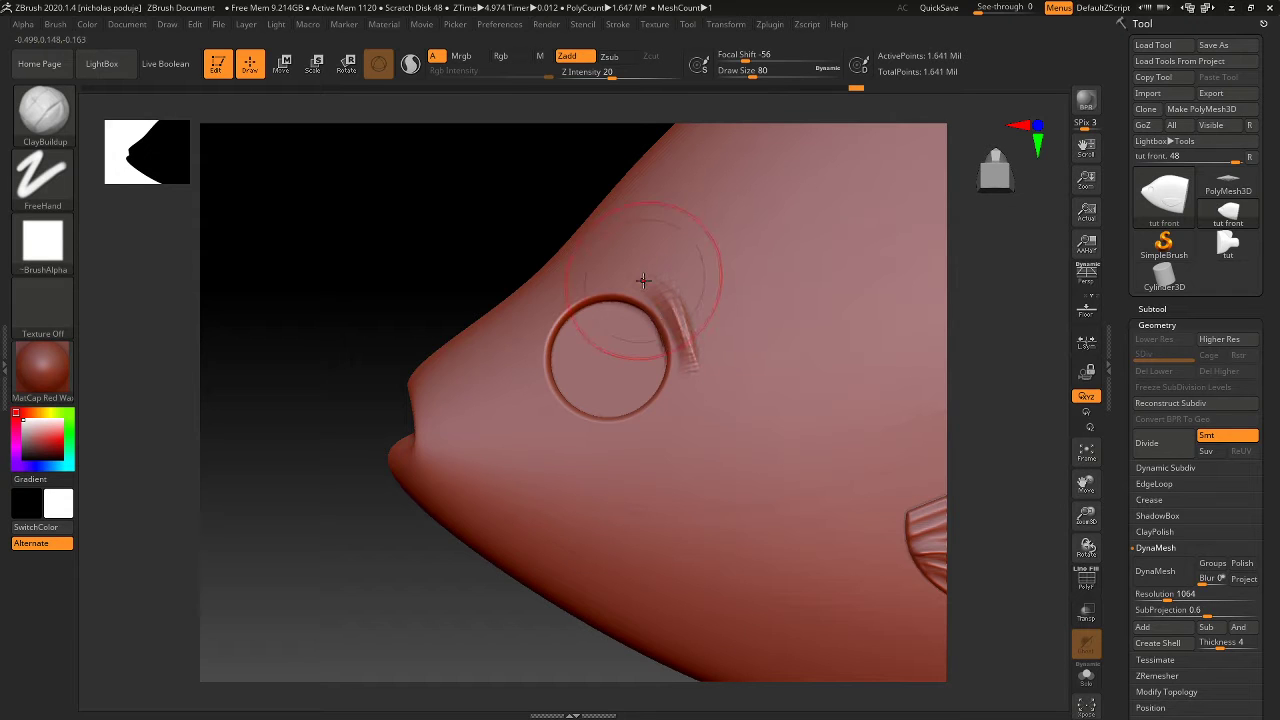
{"action": "key", "text": "ctrl+z"}
{"action": "key", "text": "ctrl+z"}
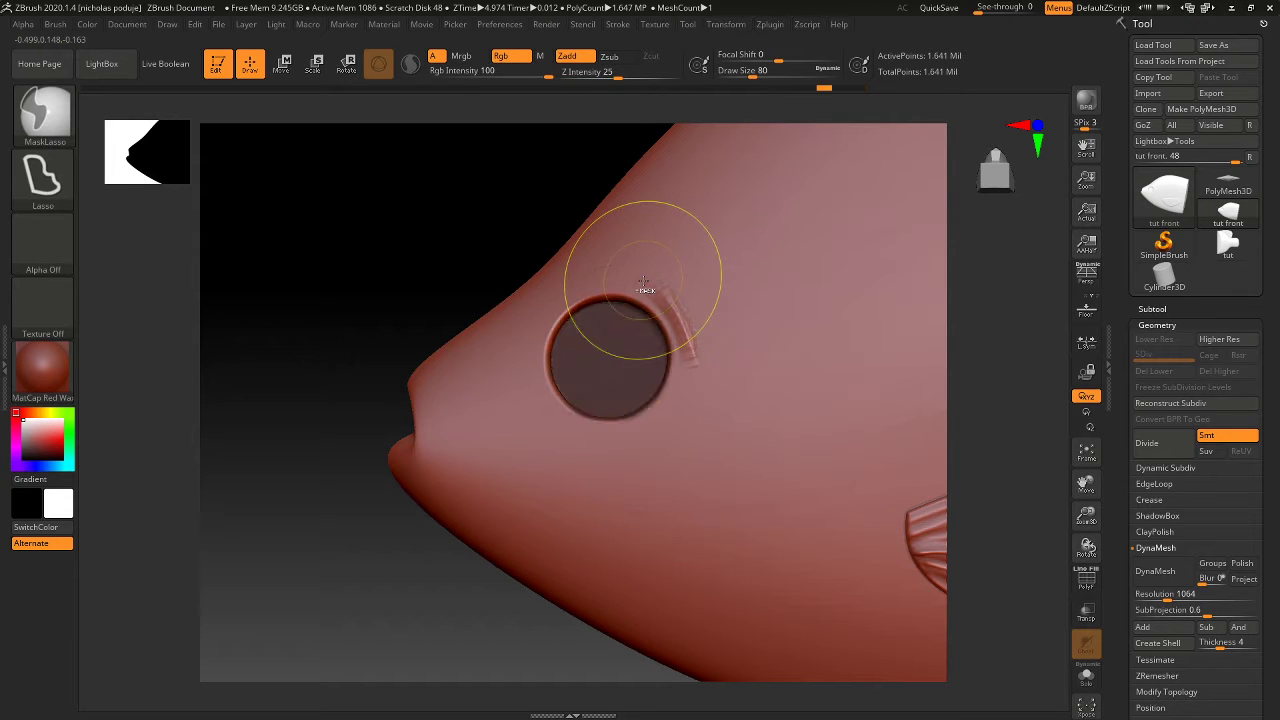
{"action": "key", "text": "ctrl+z"}
{"action": "key", "text": "ctrl+z"}
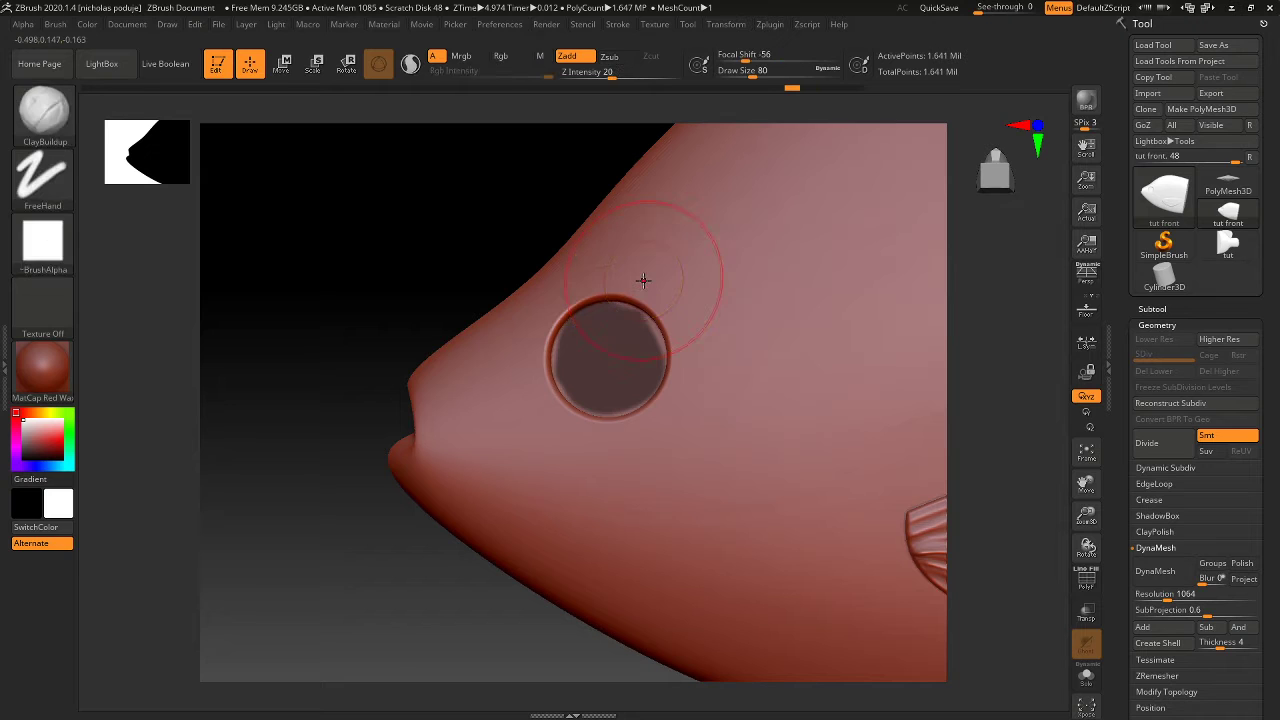
{"action": "left_click_drag", "start_coordinate": [402, 270], "coordinate": [440, 266], "text": "ctrl"}
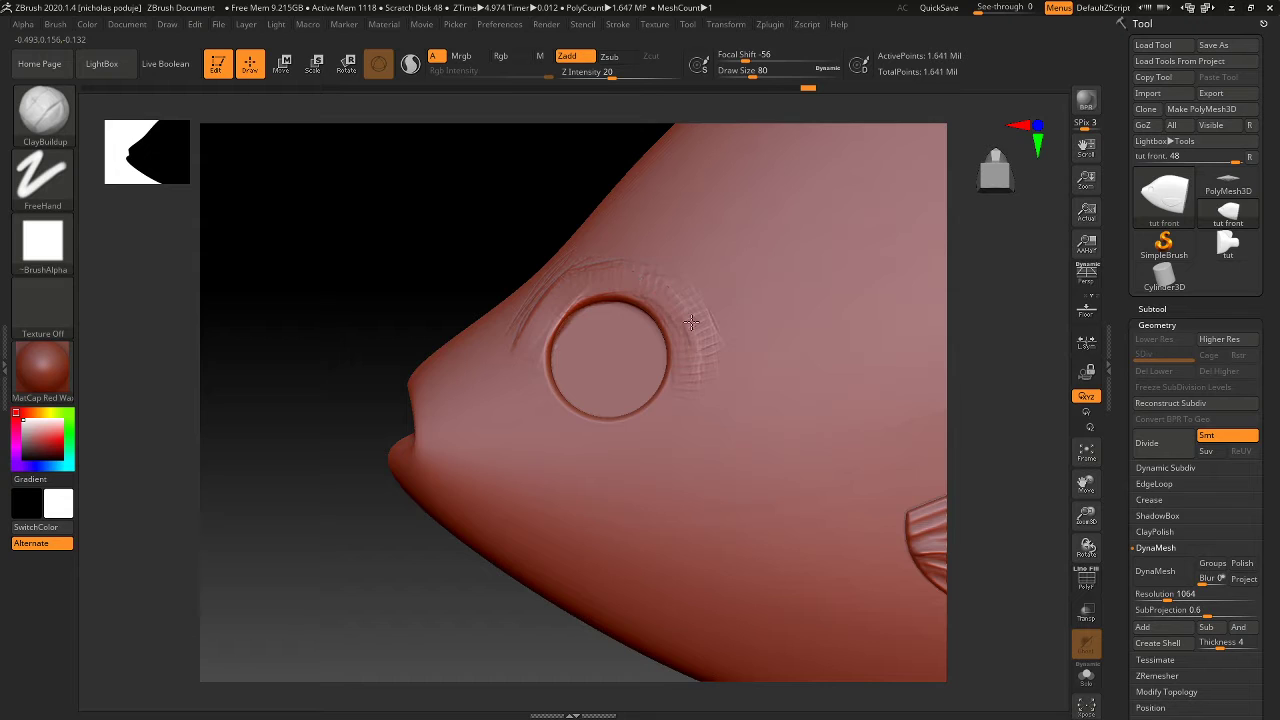
Step: Sculpt curved wrinkle strokes along the right side of the eye rim
{"action": "left_click_drag", "start_coordinate": [691, 322], "coordinate": [716, 345]}
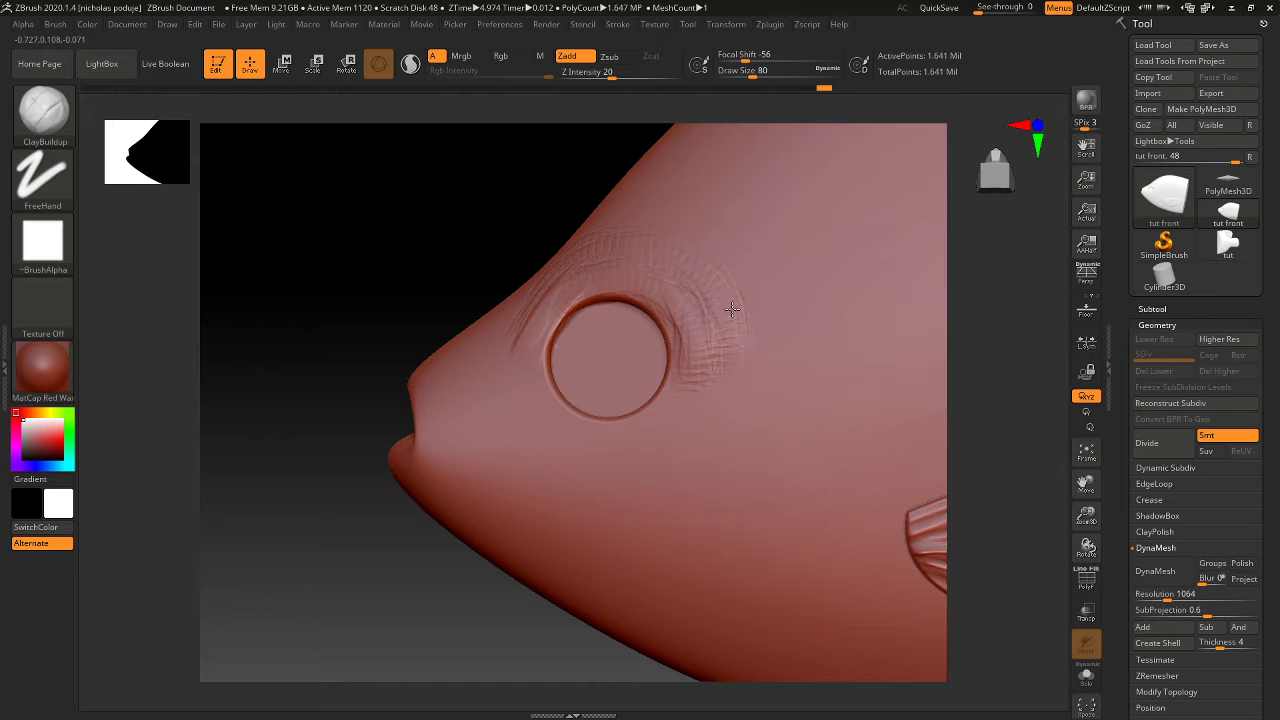
{"action": "left_click_drag", "start_coordinate": [762, 315], "coordinate": [732, 255]}
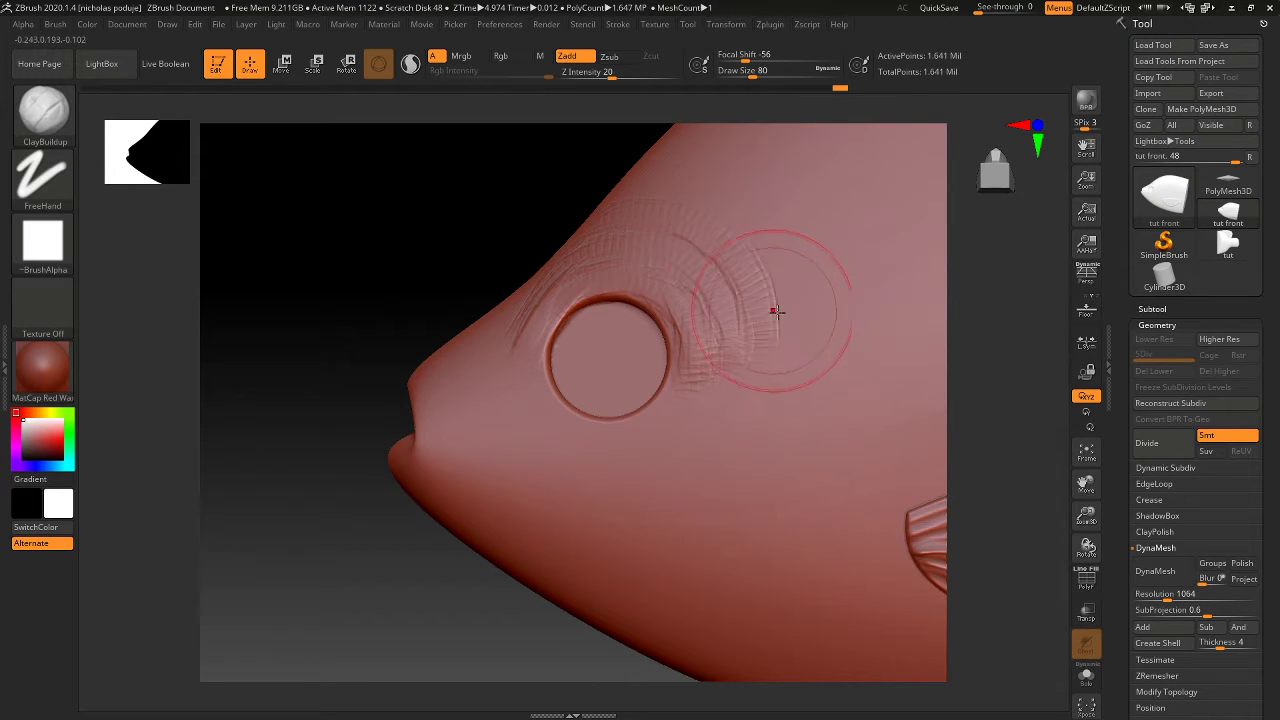
{"action": "mouse_move", "coordinate": [782, 288]}
{"action": "left_mouse_down"}
{"action": "mouse_move", "coordinate": [791, 311]}
{"action": "mouse_move", "coordinate": [767, 241]}
{"action": "mouse_move", "coordinate": [745, 236]}
{"action": "mouse_move", "coordinate": [720, 306]}
{"action": "left_mouse_up"}
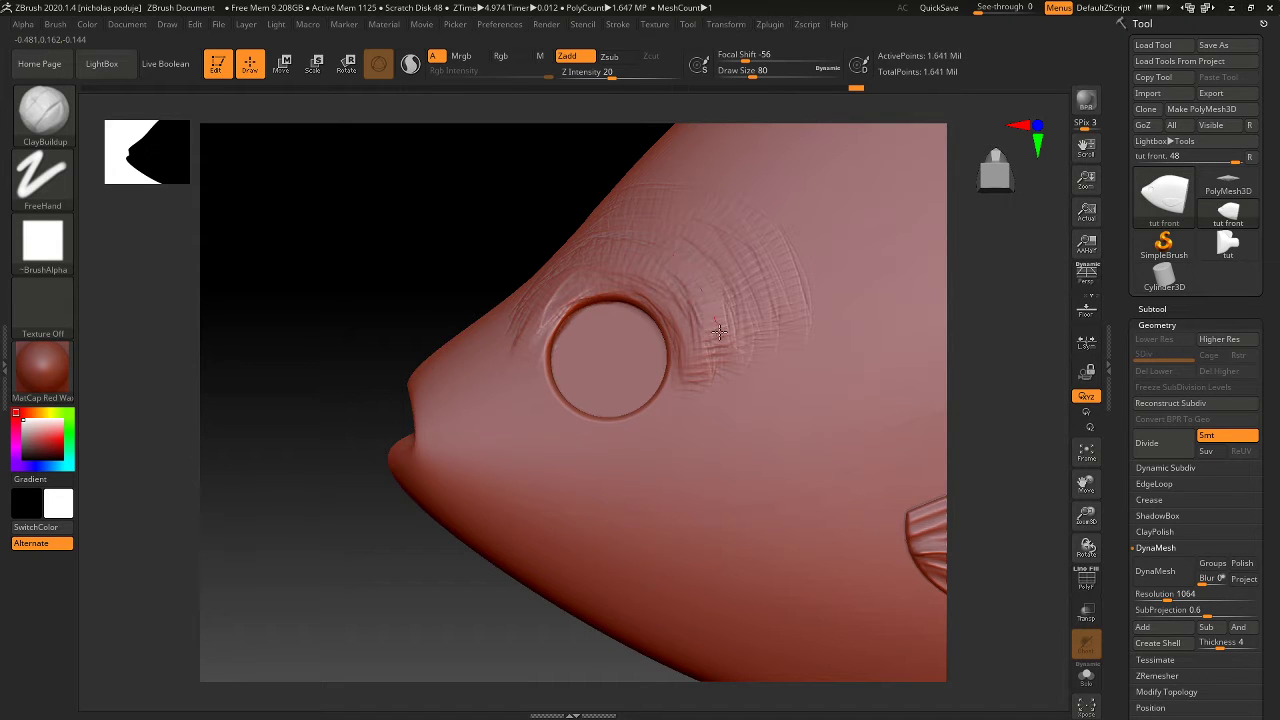
{"action": "left_click_drag", "start_coordinate": [690, 357], "coordinate": [679, 367]}
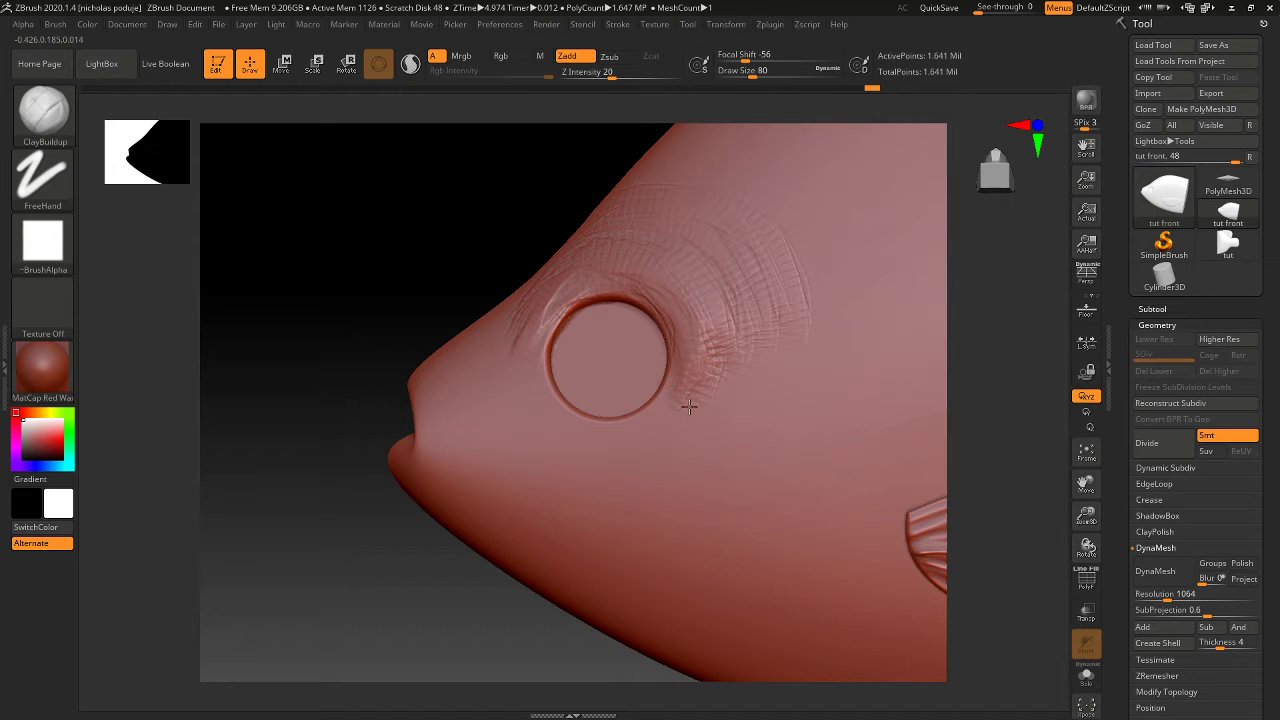
{"action": "mouse_move", "coordinate": [654, 417]}
{"action": "left_mouse_down"}
{"action": "mouse_move", "coordinate": [703, 400]}
{"action": "mouse_move", "coordinate": [731, 357]}
{"action": "left_mouse_up"}
Step: Add wrinkles above-left of the eye and across the forehead, rotating the head between strokes
{"action": "left_click_drag", "start_coordinate": [648, 286], "coordinate": [520, 250]}
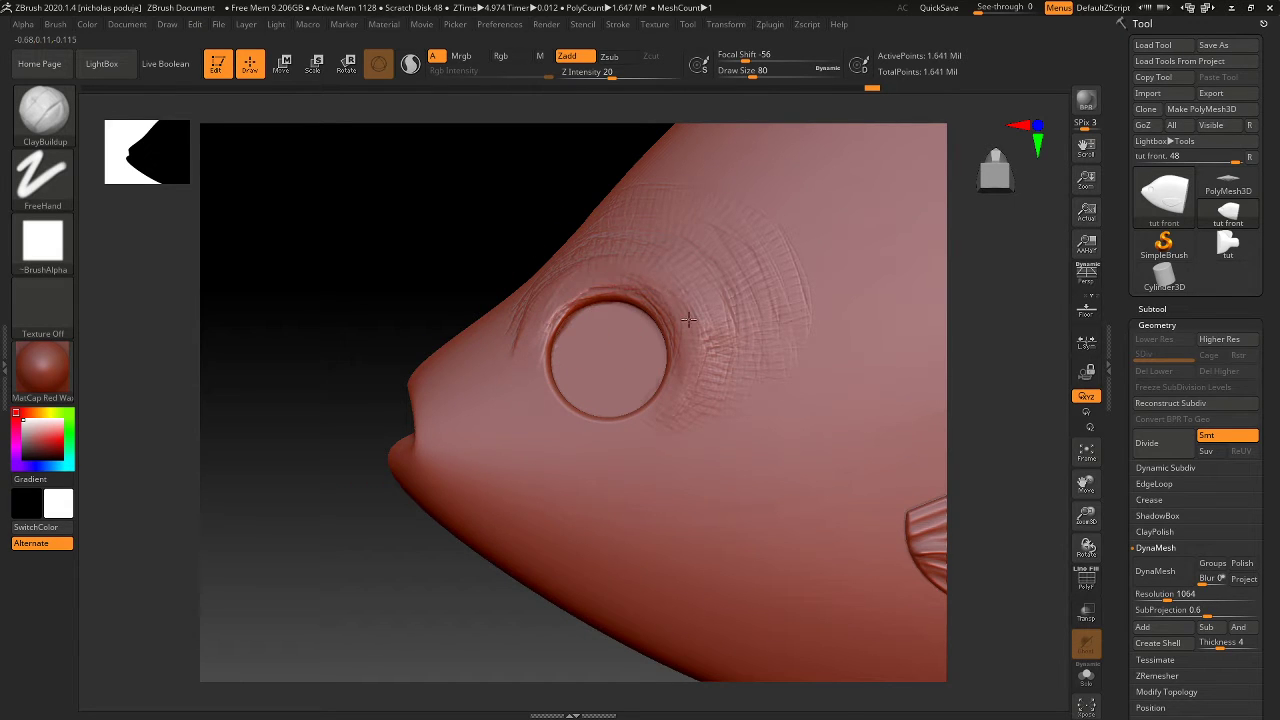
{"action": "left_click_drag", "start_coordinate": [690, 320], "coordinate": [542, 259]}
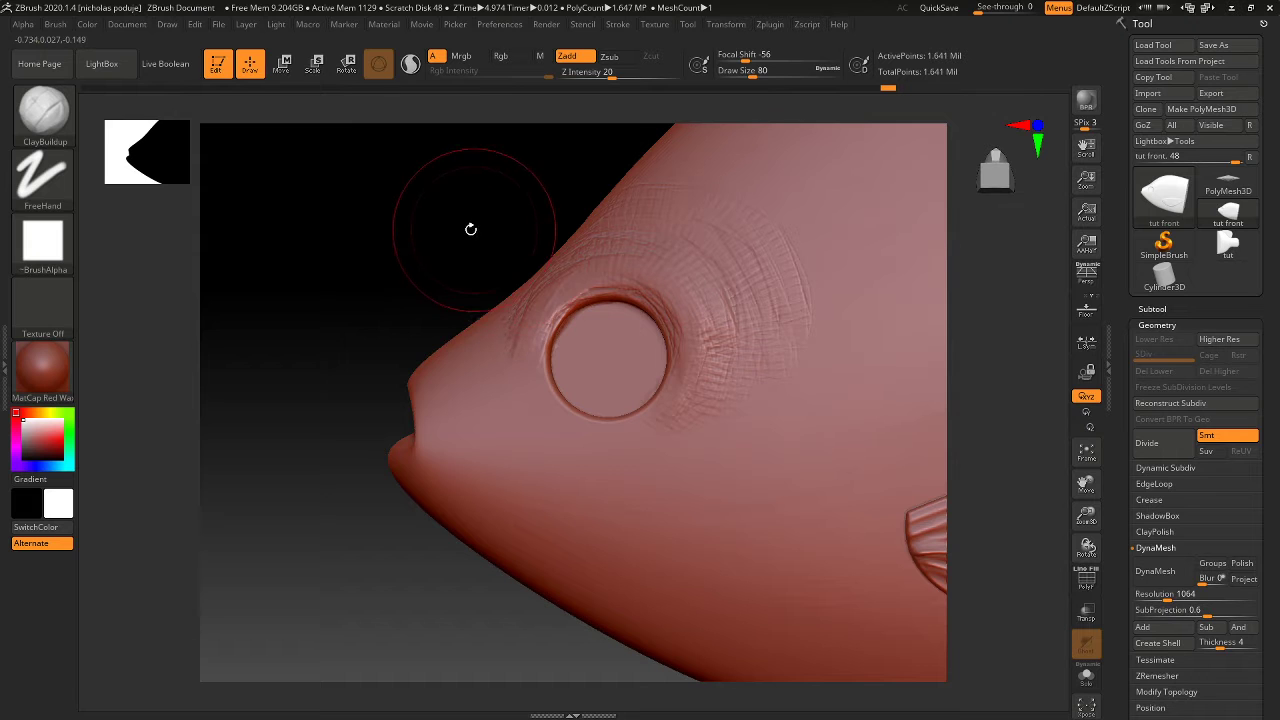
{"action": "mouse_move", "coordinate": [471, 223]}
{"action": "left_mouse_down"}
{"action": "mouse_move", "coordinate": [477, 243]}
{"action": "mouse_move", "coordinate": [457, 214]}
{"action": "left_mouse_up"}
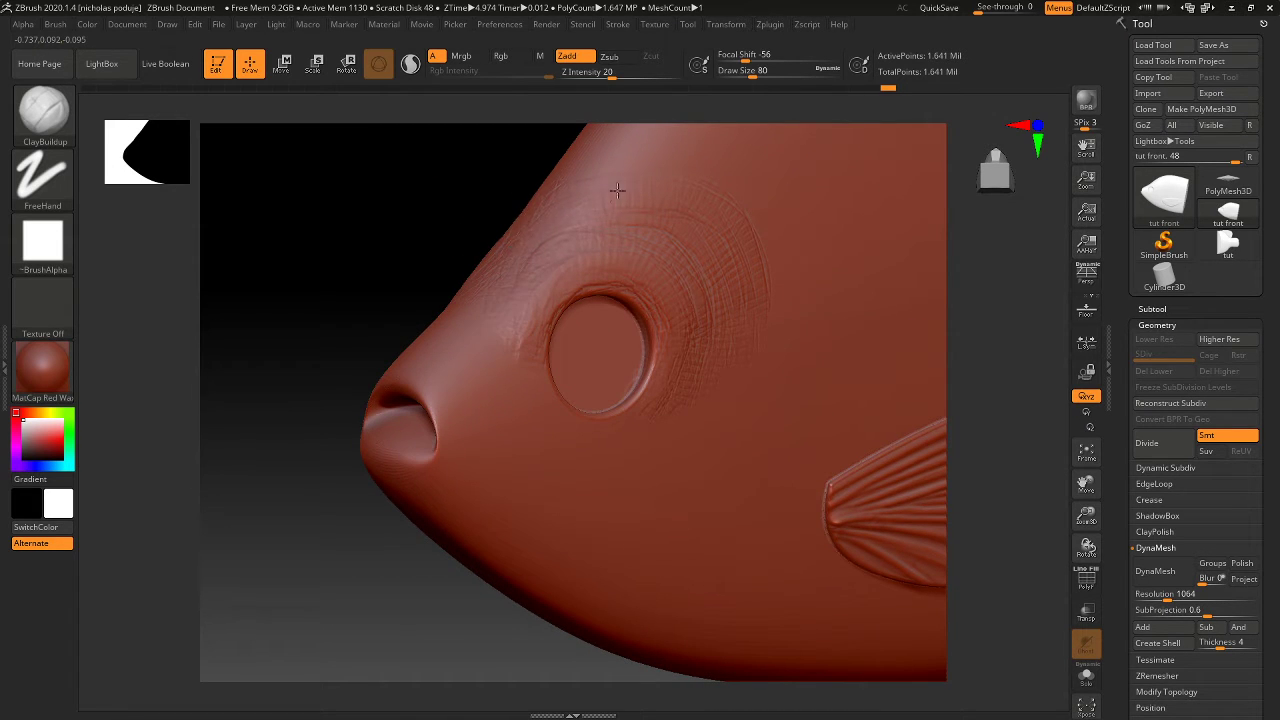
{"action": "left_click_drag", "start_coordinate": [617, 190], "coordinate": [706, 229]}
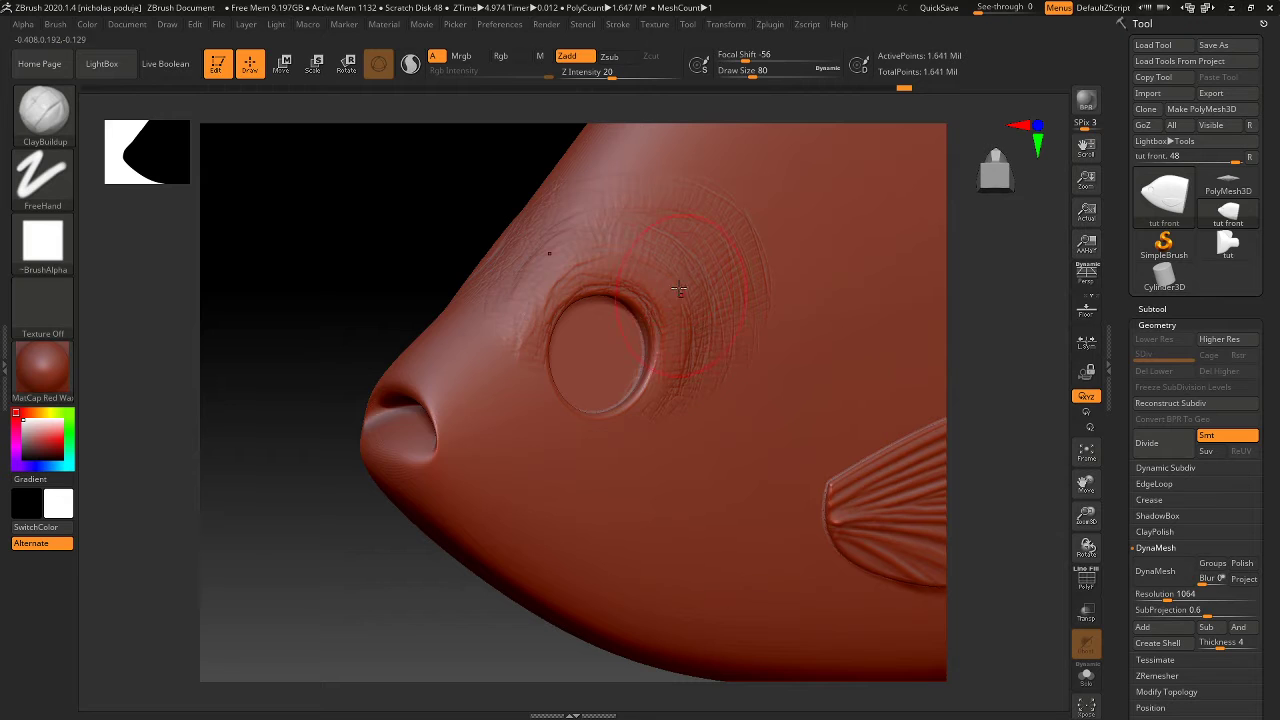
{"action": "mouse_move", "coordinate": [694, 307]}
{"action": "left_mouse_down"}
{"action": "mouse_move", "coordinate": [545, 281]}
{"action": "mouse_move", "coordinate": [552, 193]}
{"action": "left_mouse_up"}
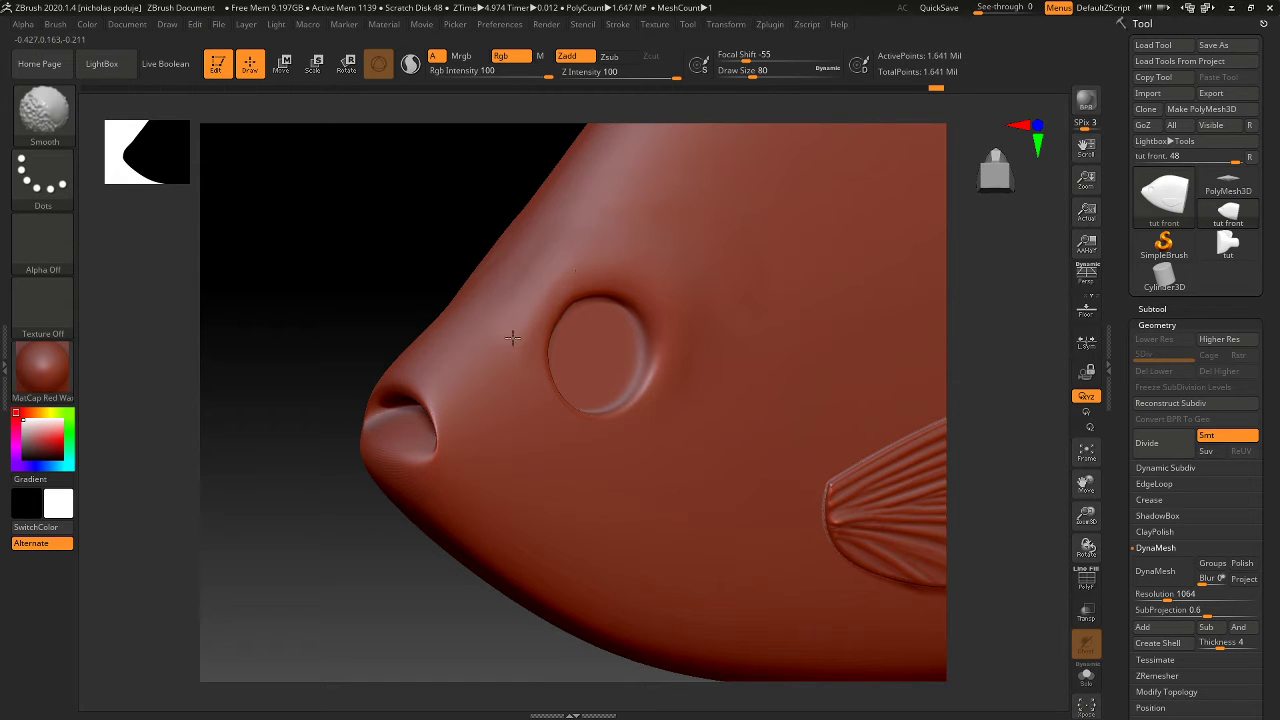
Step: Add faint strokes near the eye, then switch to the Smooth brush for the eye wrinkles
{"action": "mouse_move", "coordinate": [409, 157]}
{"action": "left_mouse_down"}
{"action": "mouse_move", "coordinate": [443, 166]}
{"action": "mouse_move", "coordinate": [426, 160]}
{"action": "mouse_move", "coordinate": [429, 131]}
{"action": "mouse_move", "coordinate": [403, 143]}
{"action": "left_mouse_up"}
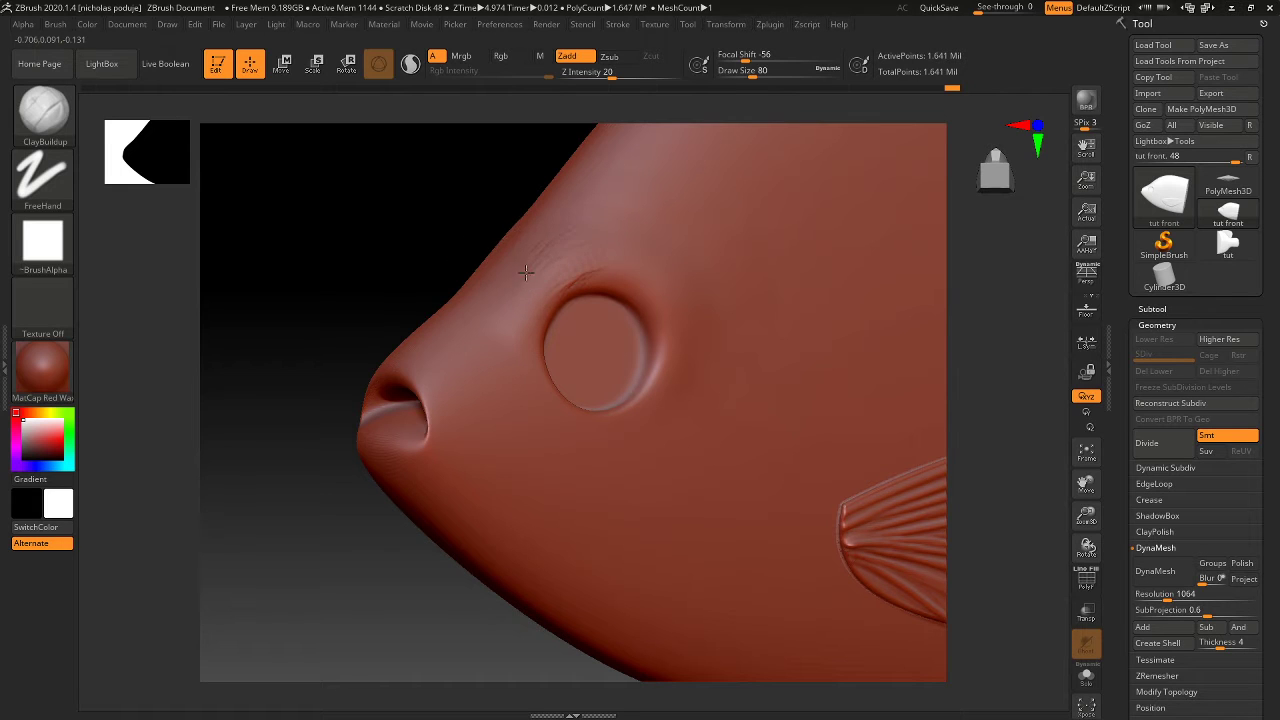
{"action": "left_click_drag", "start_coordinate": [526, 271], "coordinate": [543, 286]}
{"action": "mouse_move", "coordinate": [622, 207]}
{"action": "left_mouse_down"}
{"action": "mouse_move", "coordinate": [540, 305]}
{"action": "mouse_move", "coordinate": [537, 277]}
{"action": "left_mouse_up"}
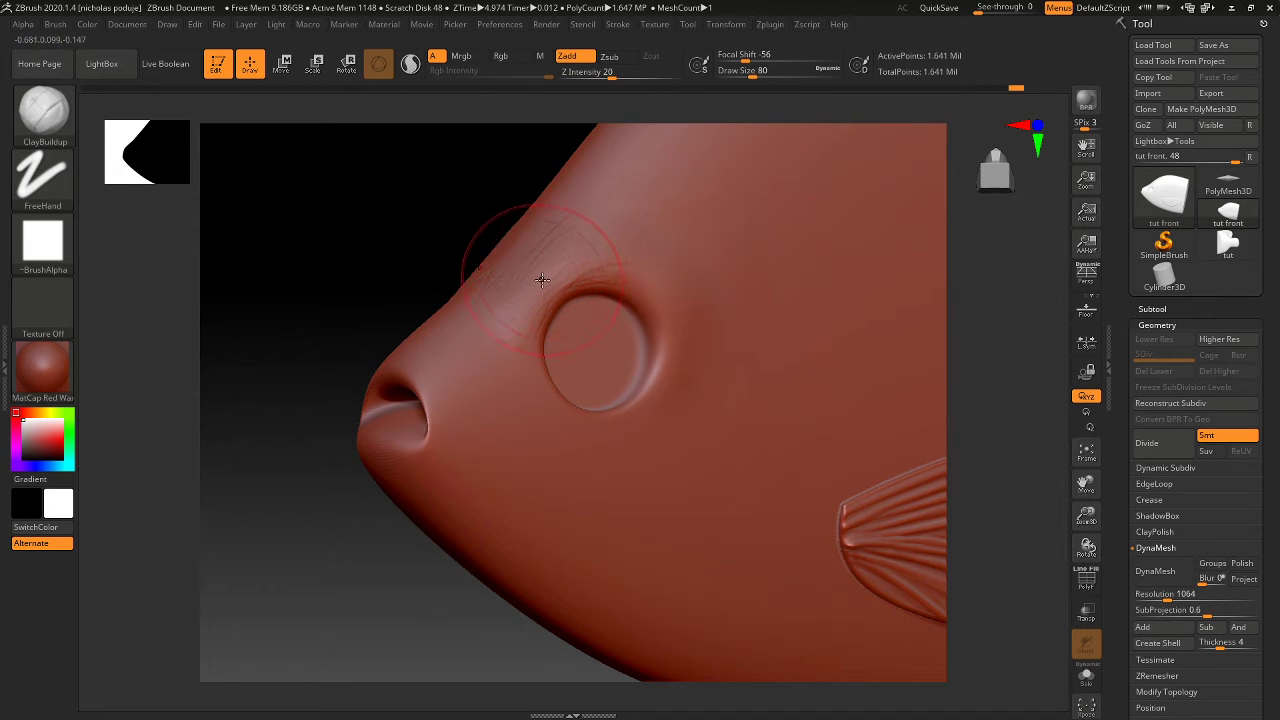
{"action": "key", "text": "shift"}
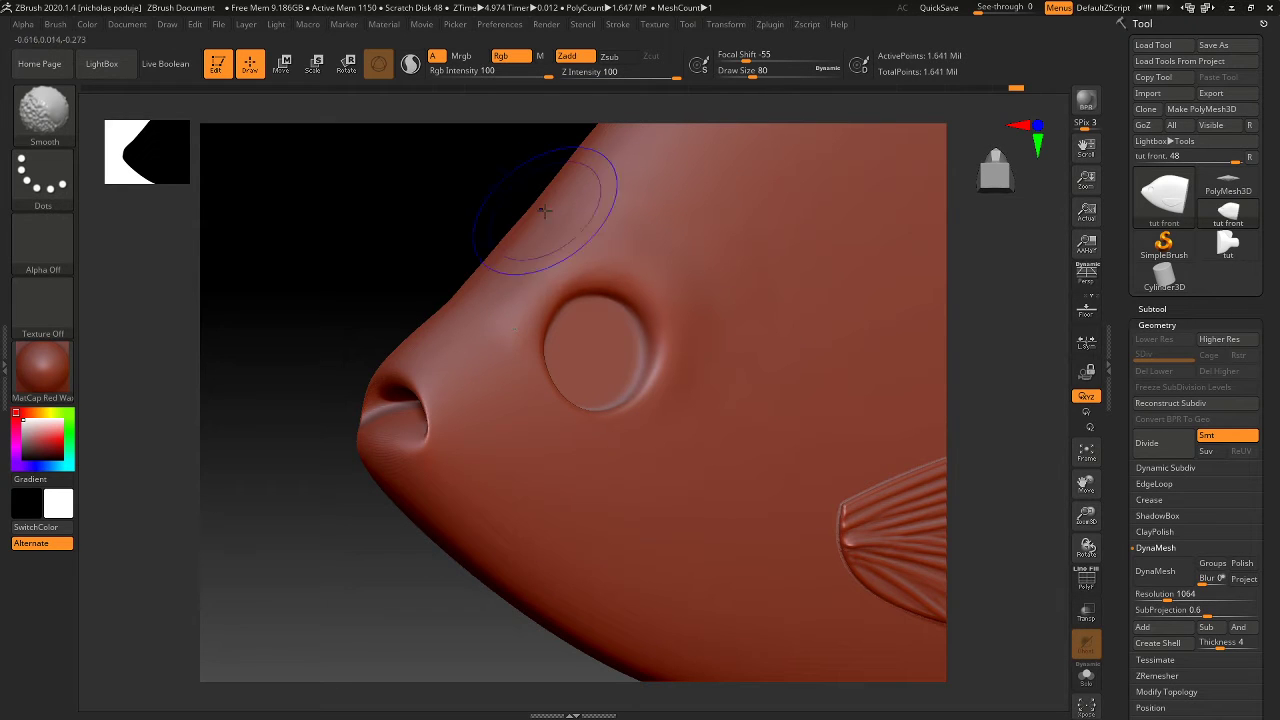
{"action": "mouse_move", "coordinate": [434, 194]}
{"action": "left_mouse_down"}
{"action": "mouse_move", "coordinate": [439, 174]}
{"action": "mouse_move", "coordinate": [362, 234]}
{"action": "mouse_move", "coordinate": [414, 220]}
{"action": "mouse_move", "coordinate": [400, 186]}
{"action": "mouse_move", "coordinate": [434, 209]}
{"action": "left_mouse_up"}
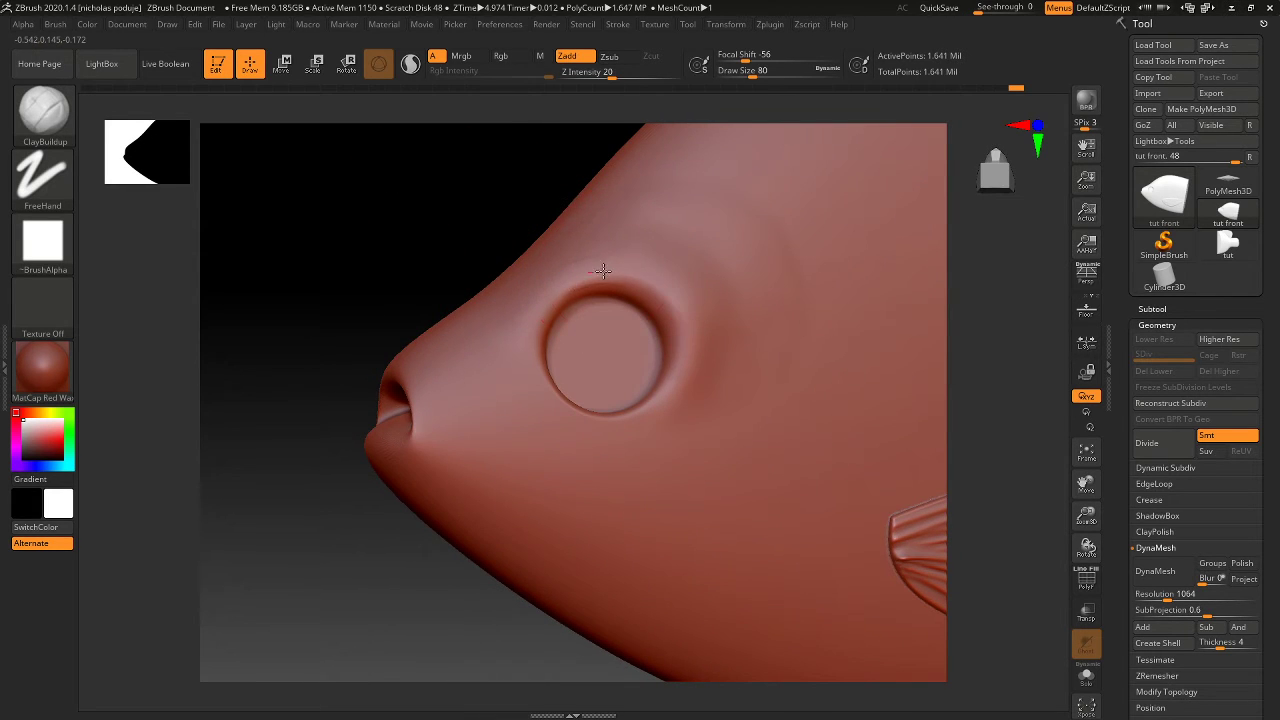
{"action": "mouse_move", "coordinate": [595, 271]}
{"action": "left_mouse_down"}
{"action": "mouse_move", "coordinate": [661, 277]}
{"action": "mouse_move", "coordinate": [580, 272]}
{"action": "mouse_move", "coordinate": [531, 303]}
{"action": "mouse_move", "coordinate": [613, 264]}
{"action": "mouse_move", "coordinate": [551, 279]}
{"action": "mouse_move", "coordinate": [587, 246]}
{"action": "left_mouse_up"}
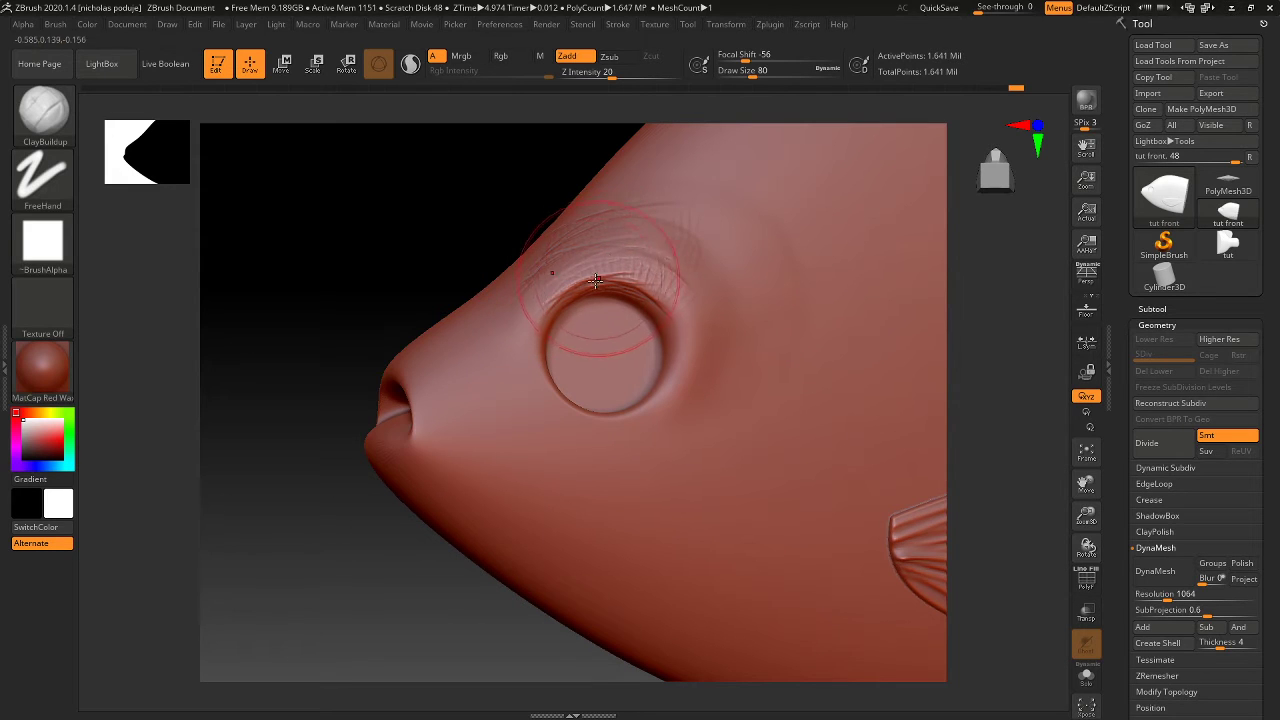
{"action": "left_click_drag", "start_coordinate": [606, 272], "coordinate": [515, 315], "text": "shift"}
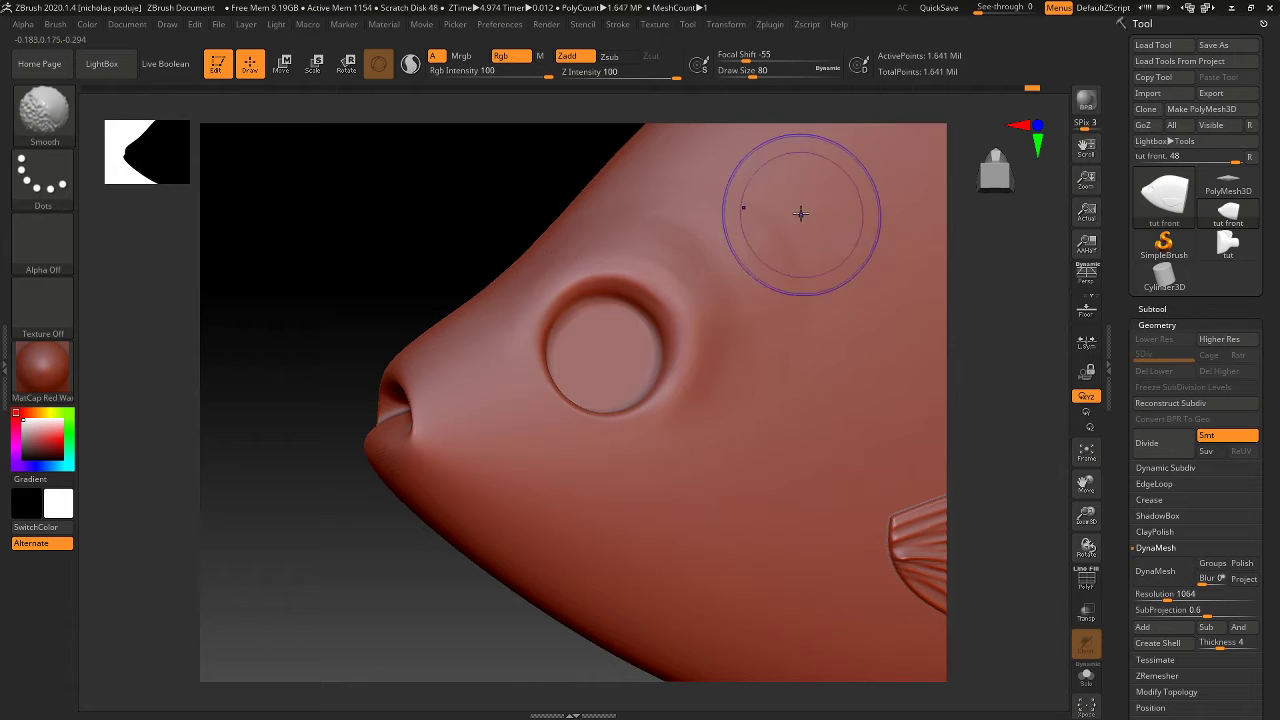
{"action": "left_click_drag", "start_coordinate": [800, 214], "coordinate": [771, 240], "text": "shift"}
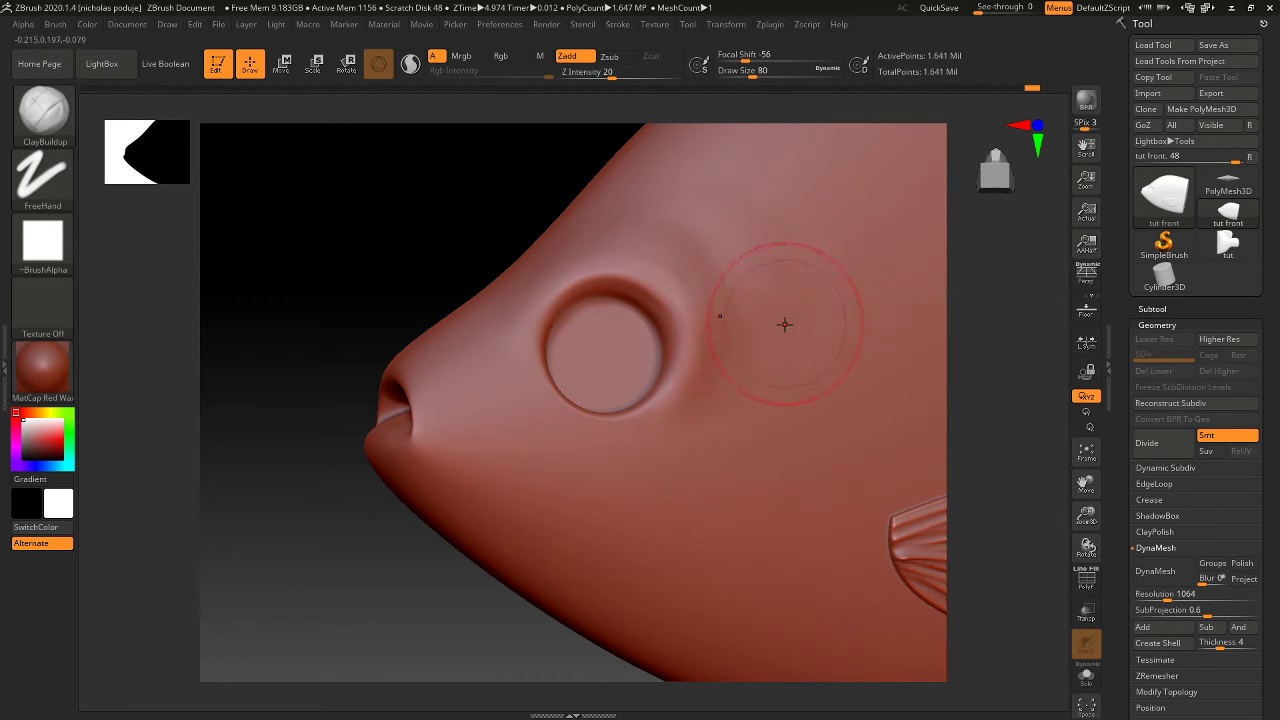
{"action": "key", "text": "shift"}
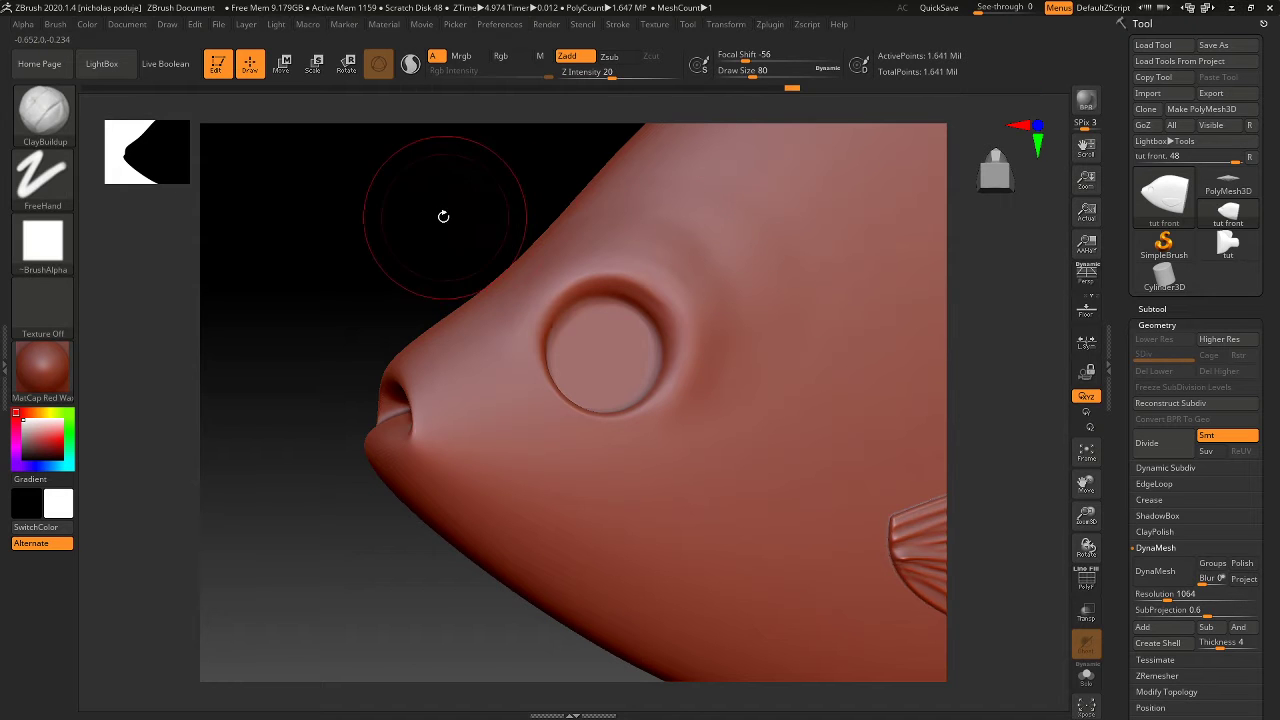
Step: Sculpt several subtle clay strokes across the cheek below the eye
{"action": "mouse_move", "coordinate": [343, 220]}
{"action": "left_mouse_down"}
{"action": "mouse_move", "coordinate": [400, 220]}
{"action": "mouse_move", "coordinate": [343, 214]}
{"action": "left_mouse_up"}
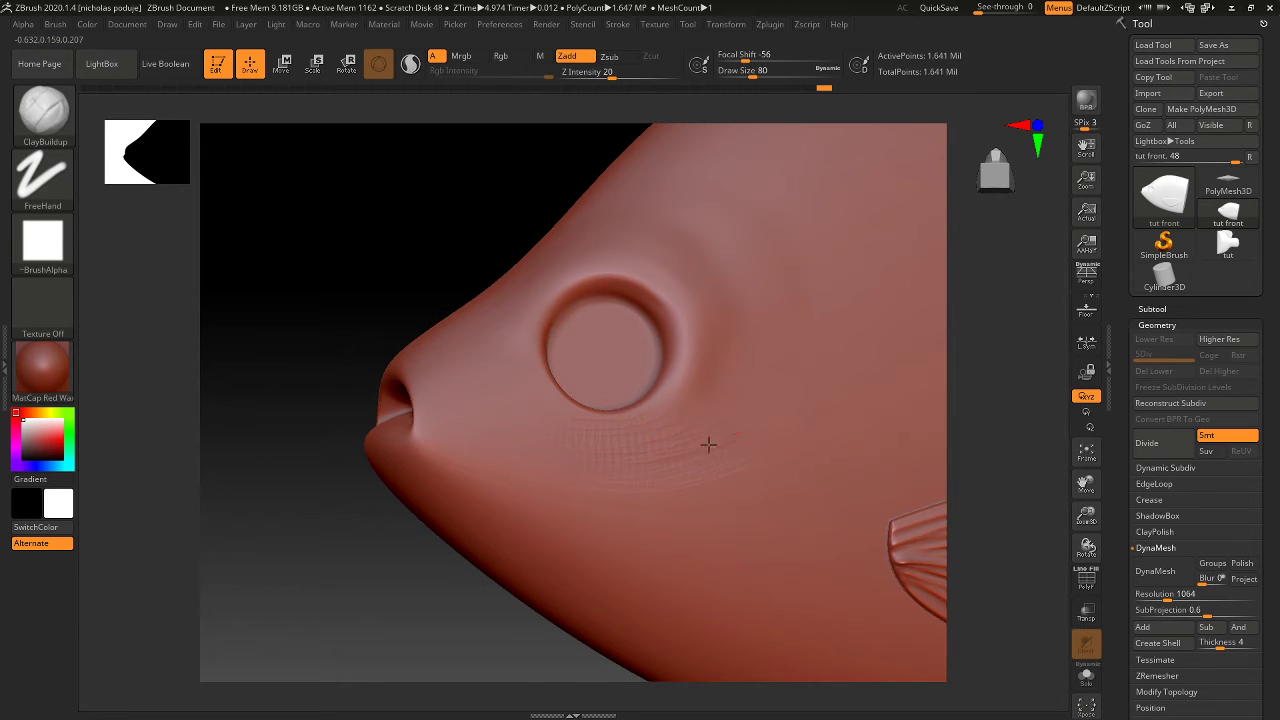
{"action": "mouse_move", "coordinate": [709, 446]}
{"action": "left_mouse_down"}
{"action": "mouse_move", "coordinate": [551, 457]}
{"action": "mouse_move", "coordinate": [571, 412]}
{"action": "left_mouse_up"}
{"action": "left_click_drag", "start_coordinate": [502, 354], "coordinate": [490, 417]}
{"action": "left_click_drag", "start_coordinate": [743, 374], "coordinate": [749, 400]}
{"action": "left_click_drag", "start_coordinate": [777, 449], "coordinate": [688, 484]}
{"action": "left_click_drag", "start_coordinate": [483, 378], "coordinate": [567, 452]}
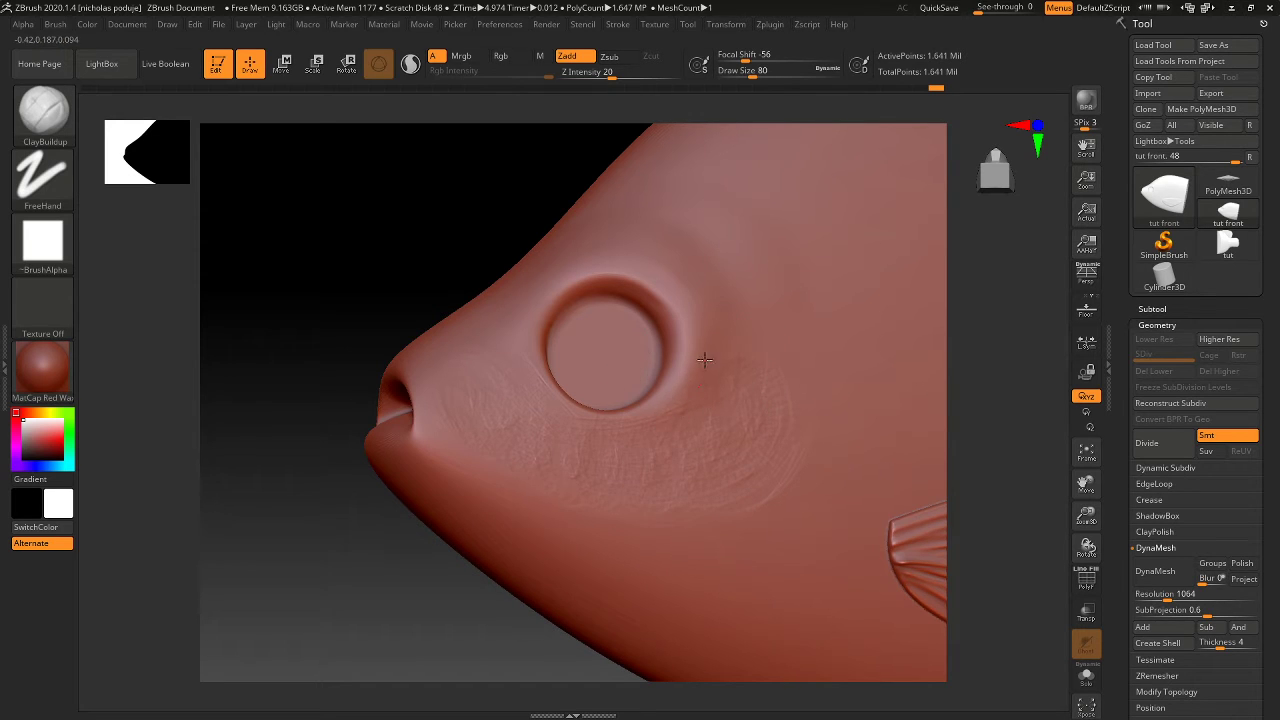
{"action": "mouse_move", "coordinate": [708, 392]}
{"action": "left_mouse_down"}
{"action": "mouse_move", "coordinate": [697, 422]}
{"action": "mouse_move", "coordinate": [694, 380]}
{"action": "mouse_move", "coordinate": [711, 422]}
{"action": "mouse_move", "coordinate": [669, 437]}
{"action": "left_mouse_up"}
Step: Rework the cheek texture, undo a deep crease, and add striated wrinkles under the eye
{"action": "mouse_move", "coordinate": [543, 443]}
{"action": "left_mouse_down"}
{"action": "mouse_move", "coordinate": [520, 420]}
{"action": "mouse_move", "coordinate": [530, 450]}
{"action": "left_mouse_up"}
{"action": "mouse_move", "coordinate": [709, 472]}
{"action": "left_mouse_down"}
{"action": "mouse_move", "coordinate": [649, 488]}
{"action": "mouse_move", "coordinate": [753, 420]}
{"action": "mouse_move", "coordinate": [677, 463]}
{"action": "mouse_move", "coordinate": [744, 436]}
{"action": "mouse_move", "coordinate": [591, 457]}
{"action": "mouse_move", "coordinate": [524, 451]}
{"action": "left_mouse_up"}
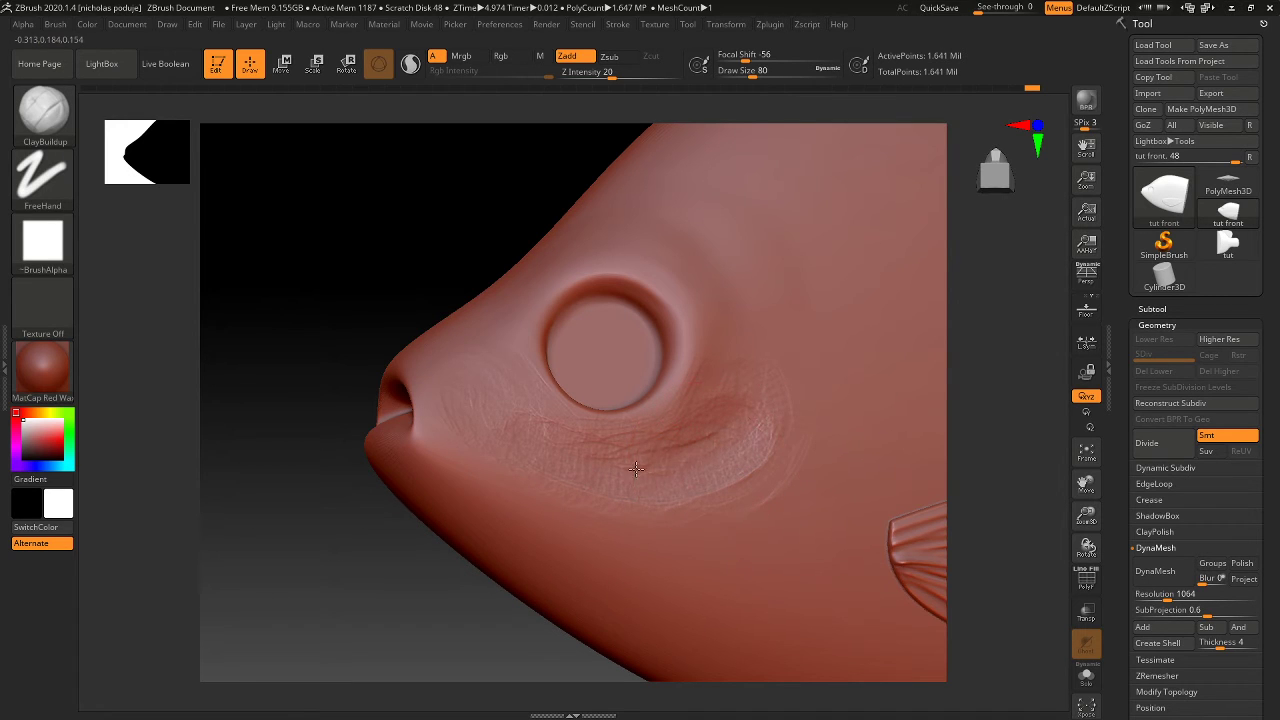
{"action": "left_click_drag", "start_coordinate": [636, 469], "coordinate": [560, 453]}
{"action": "key", "text": "ctrl+z"}
{"action": "left_click", "coordinate": [512, 440]}
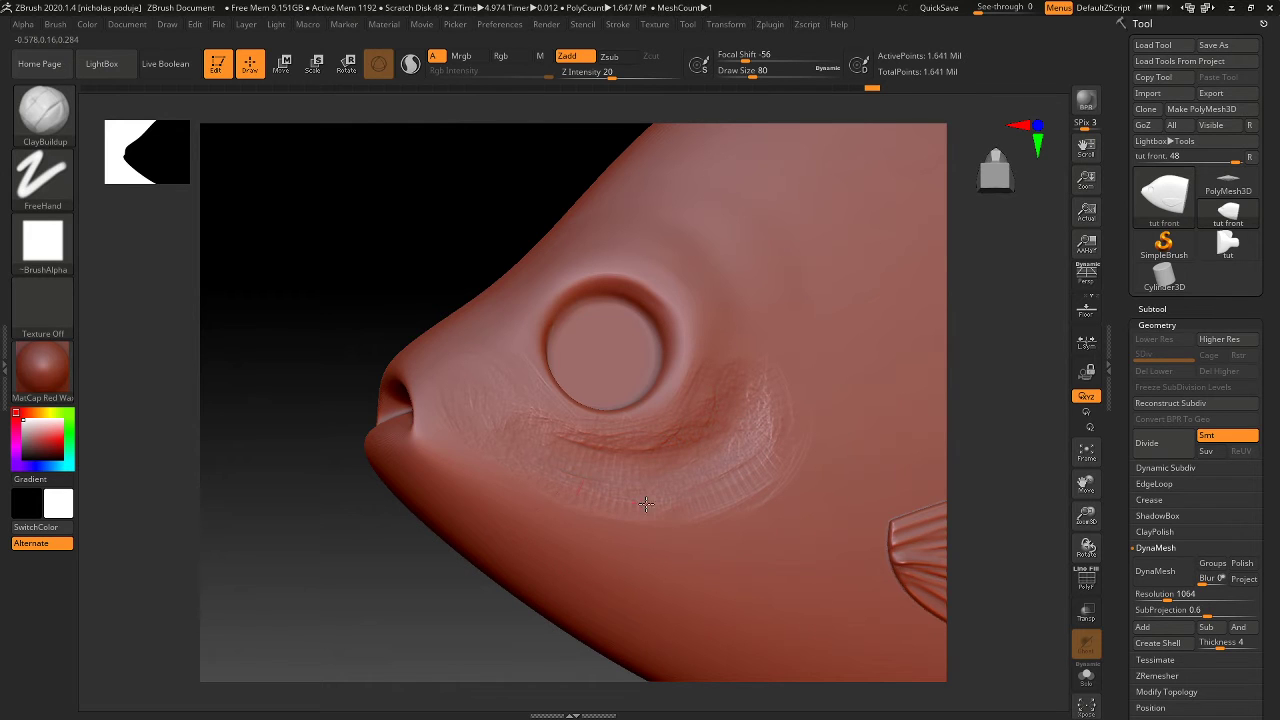
{"action": "left_click_drag", "start_coordinate": [470, 430], "coordinate": [609, 413]}
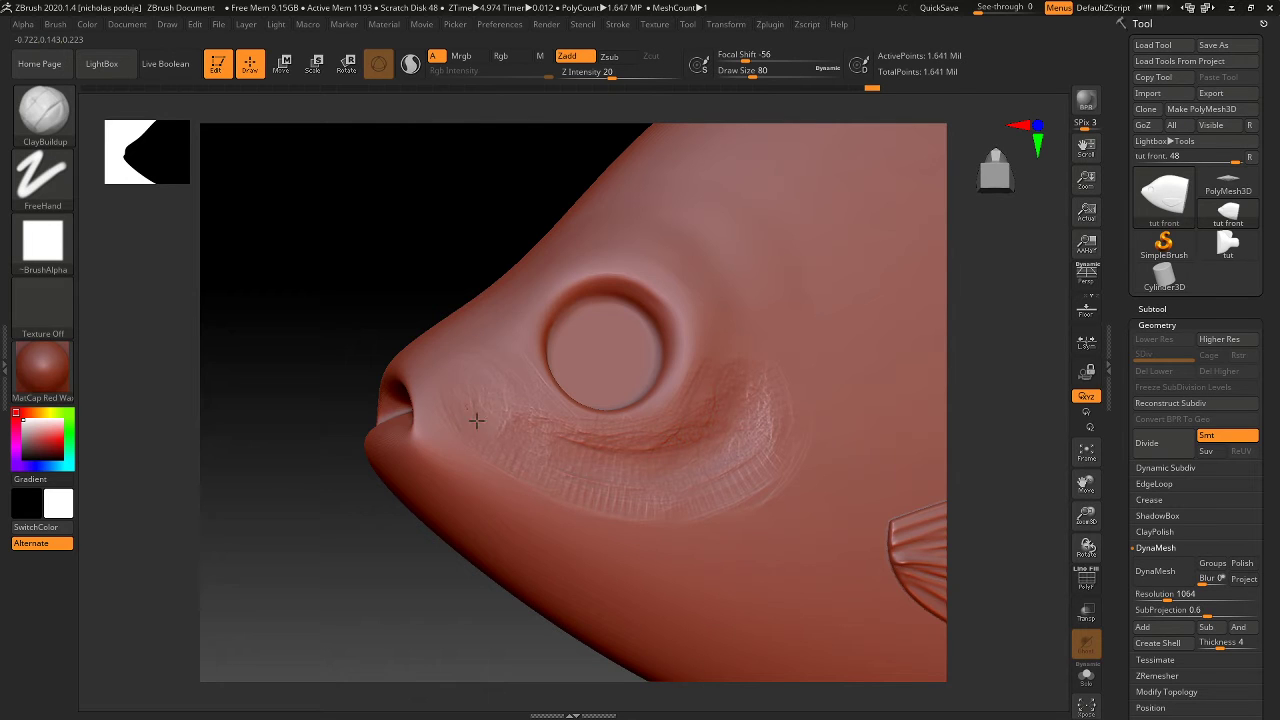
{"action": "left_click_drag", "start_coordinate": [484, 412], "coordinate": [481, 402]}
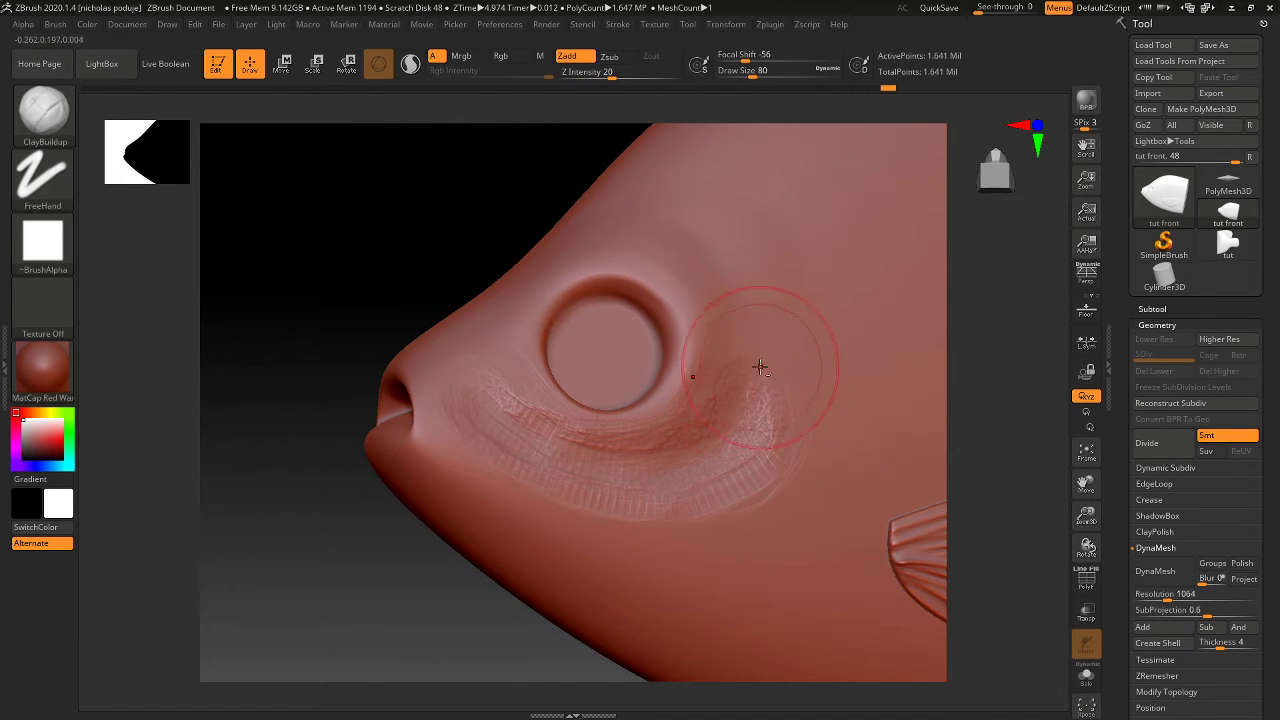
{"action": "key", "text": "shift"}
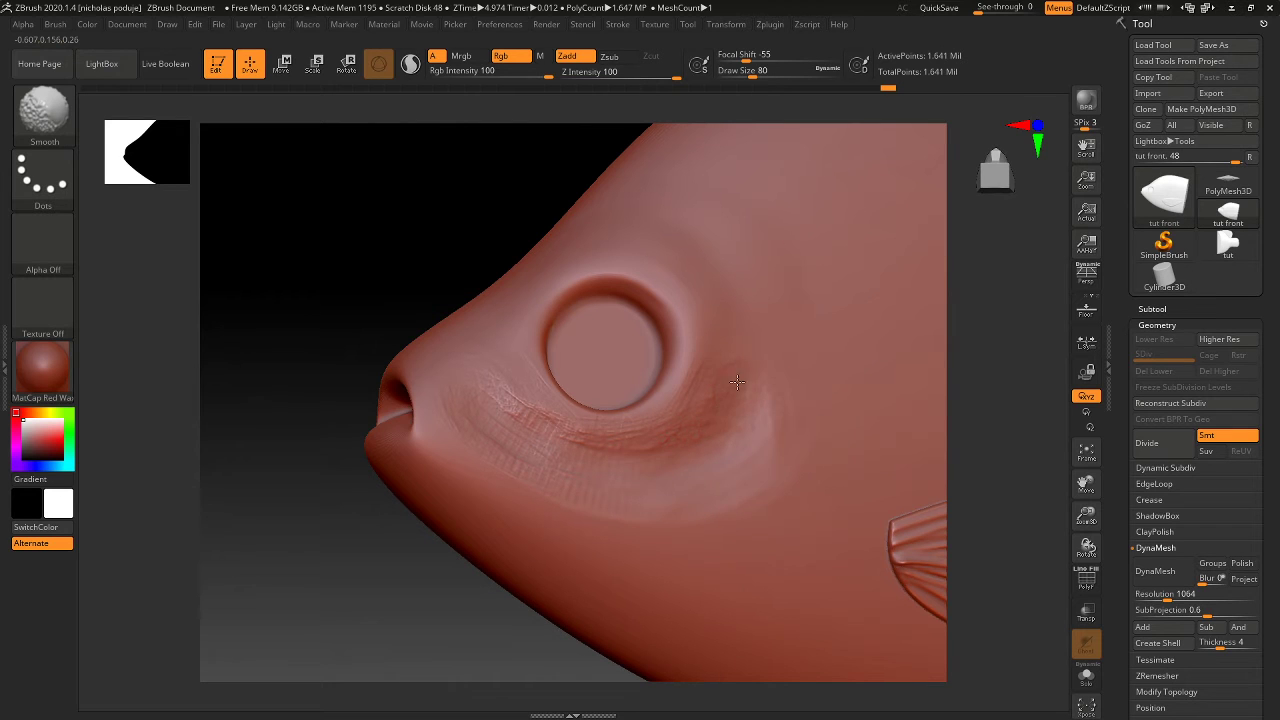
Step: Smooth the wrinkles right of and below the eye toward the snout
{"action": "mouse_move", "coordinate": [745, 395]}
{"action": "left_mouse_down", "text": "shift"}
{"action": "mouse_move", "coordinate": [754, 349]}
{"action": "mouse_move", "coordinate": [664, 435]}
{"action": "left_mouse_up", "text": "shift"}
{"action": "left_click_drag", "start_coordinate": [631, 514], "coordinate": [466, 410], "text": "shift"}
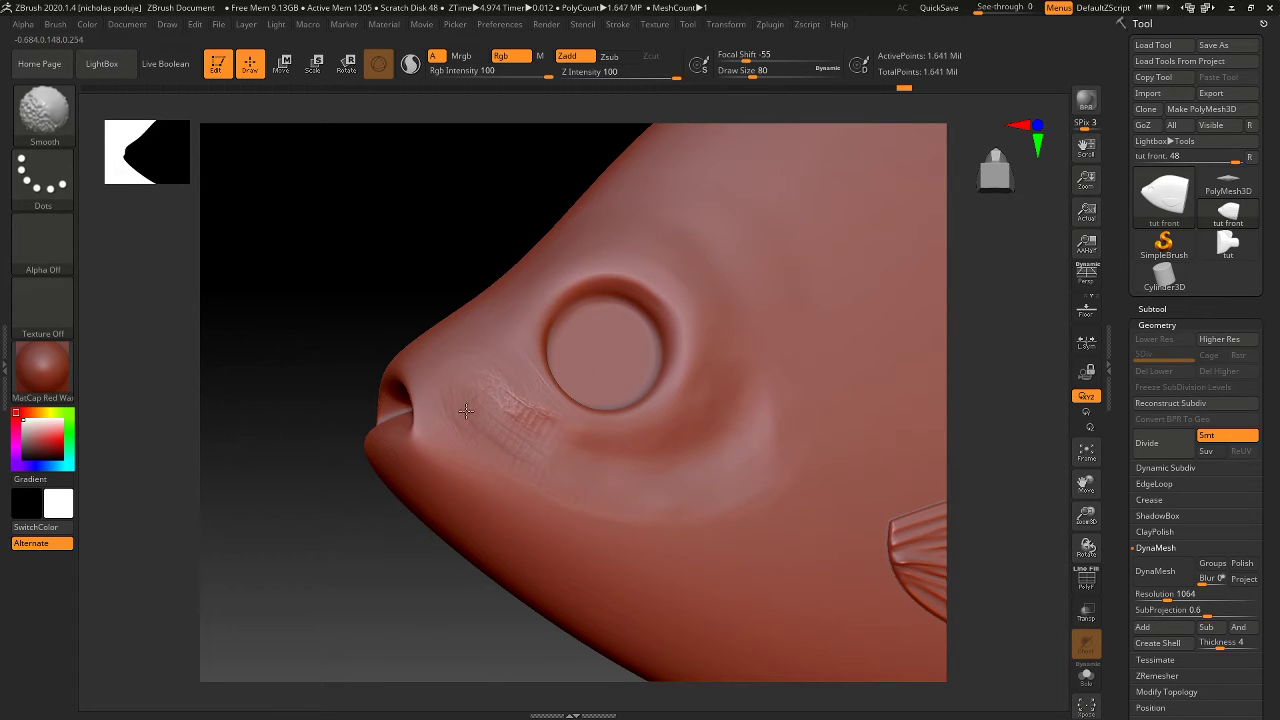
{"action": "left_click_drag", "start_coordinate": [438, 367], "coordinate": [465, 361], "text": "shift"}
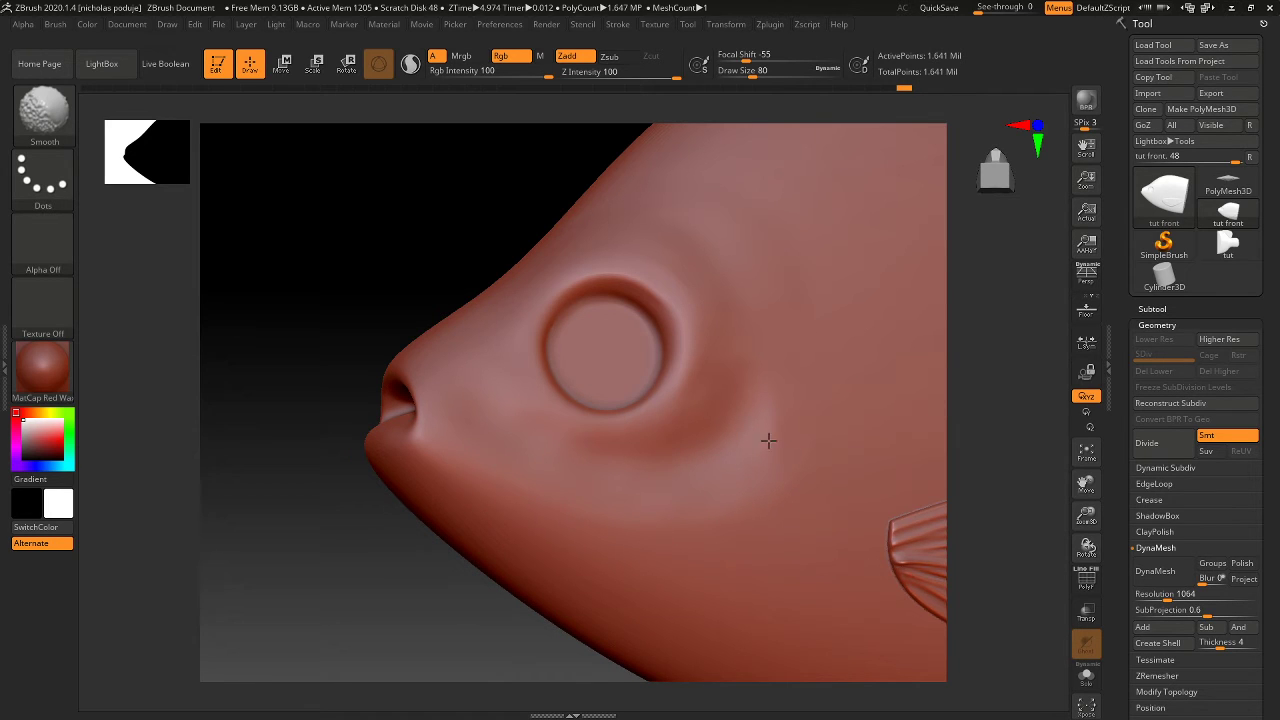
Step: Add a clay texture stroke on the cheek behind the eye, then return to Smooth
{"action": "key", "text": "shift"}
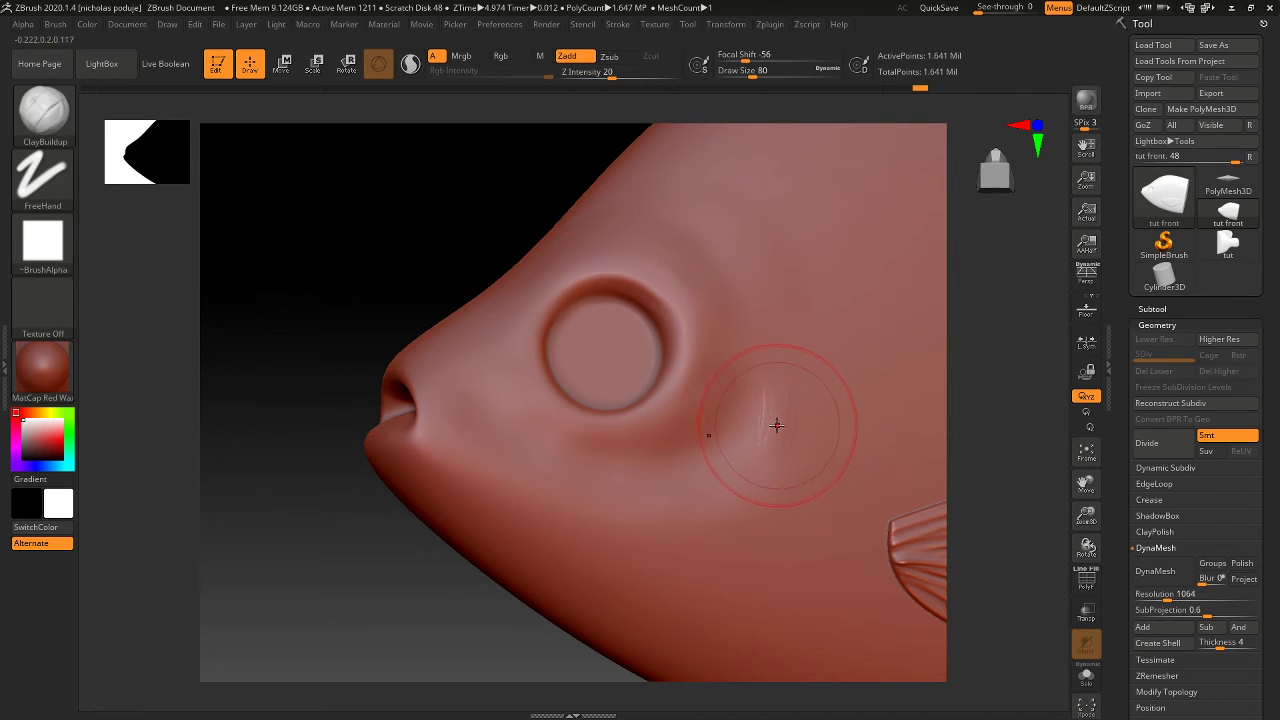
{"action": "key", "text": "ctrl+z"}
{"action": "key", "text": "ctrl+shift+z"}
{"action": "left_click_drag", "start_coordinate": [810, 440], "coordinate": [795, 401]}
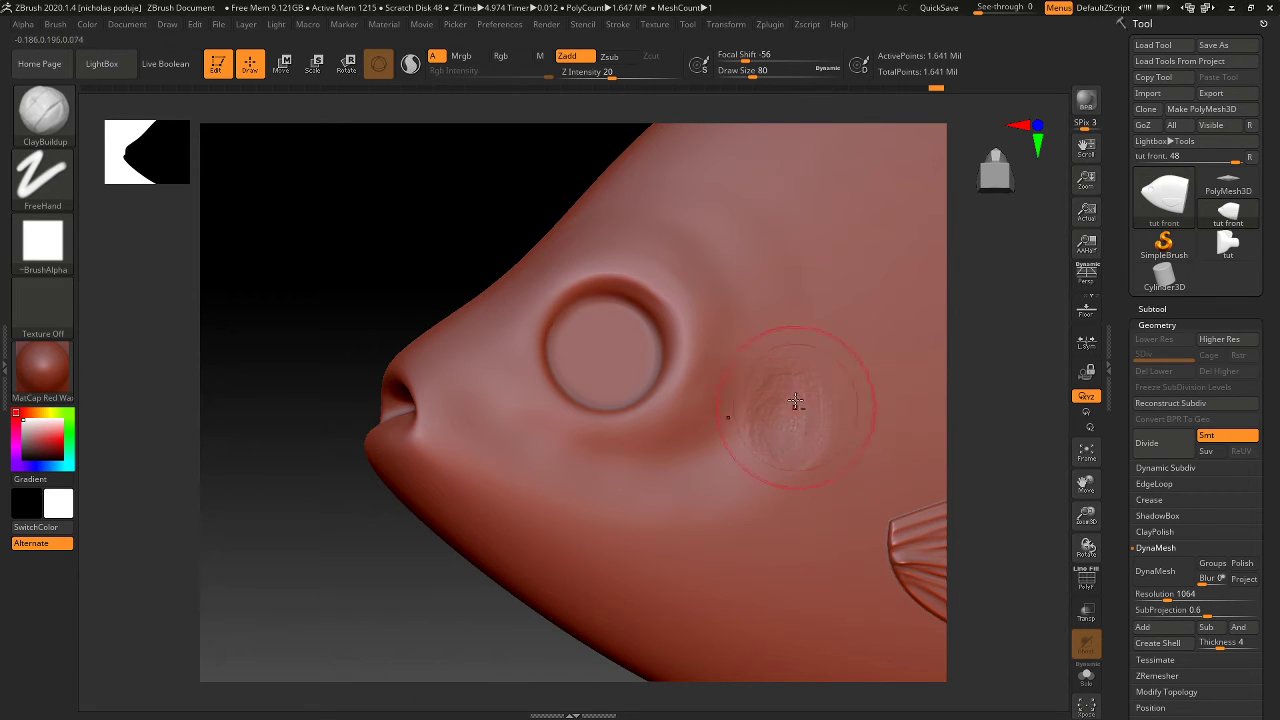
{"action": "key", "text": "shift"}
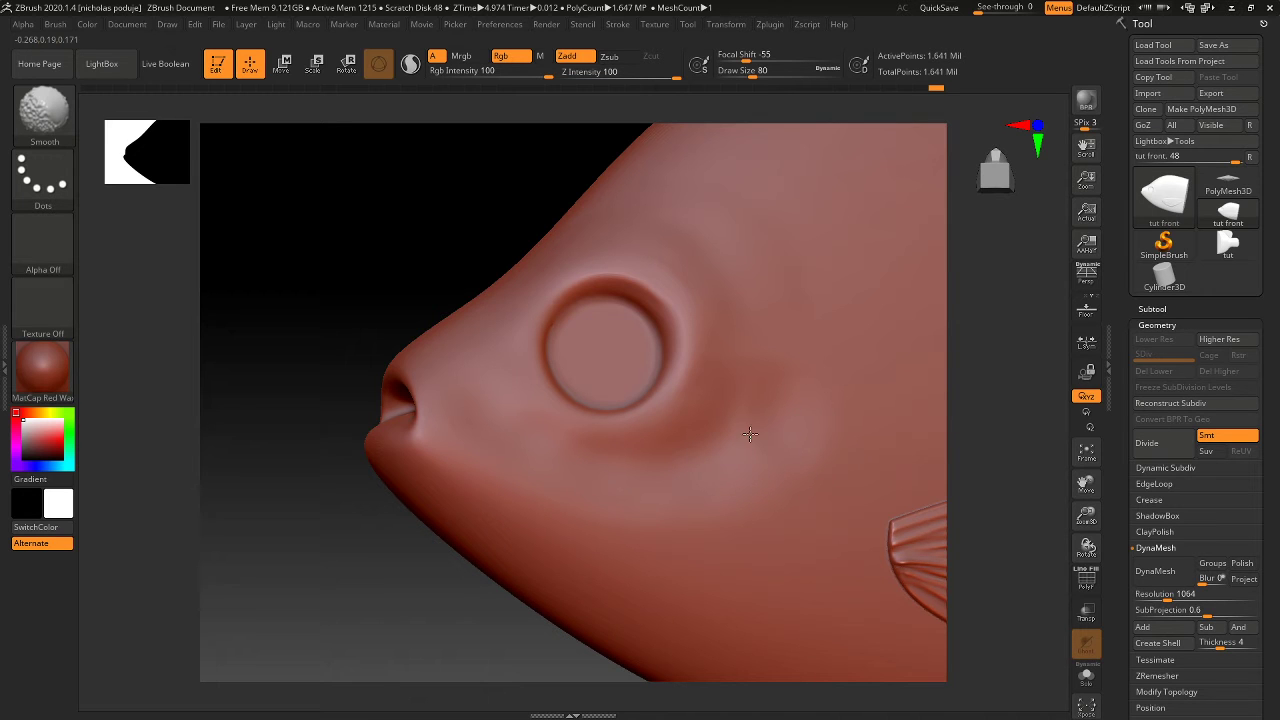
Step: Smooth the eye rim and head contour with a size 207 brush
{"action": "key", "text": "s"}
{"action": "left_click_drag", "start_coordinate": [600, 491], "coordinate": [634, 494]}
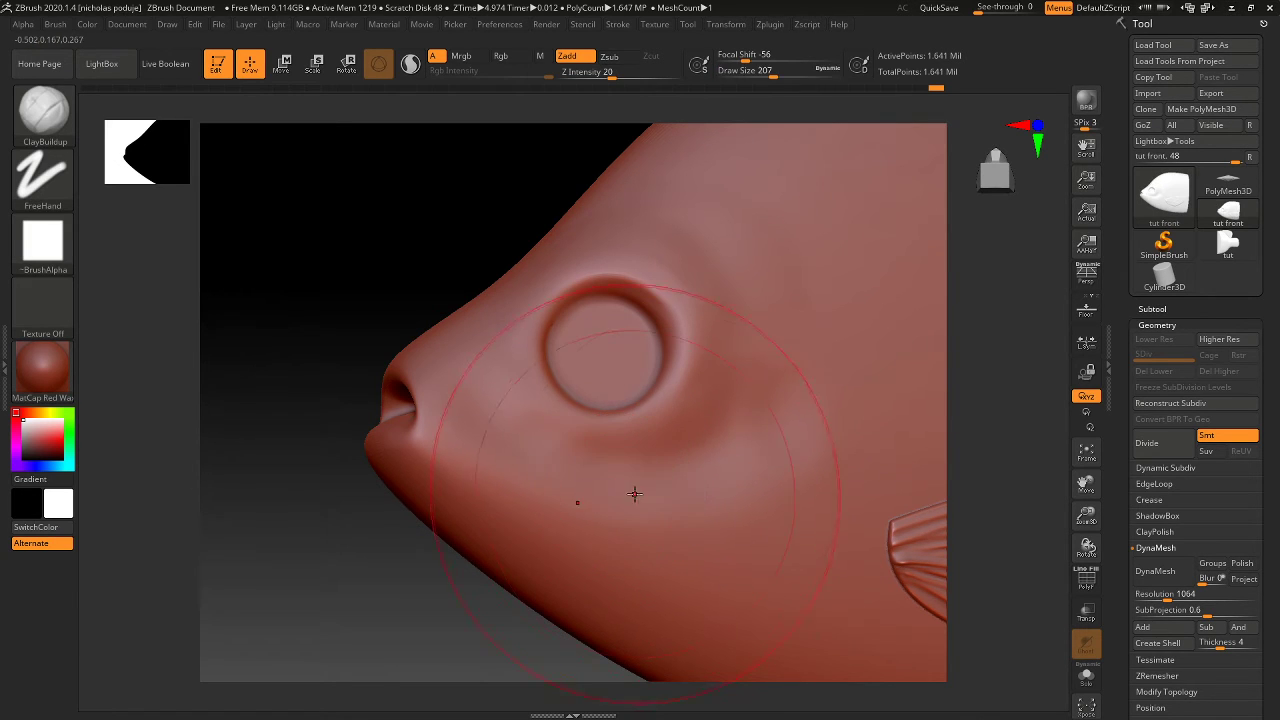
{"action": "key", "text": "shift"}
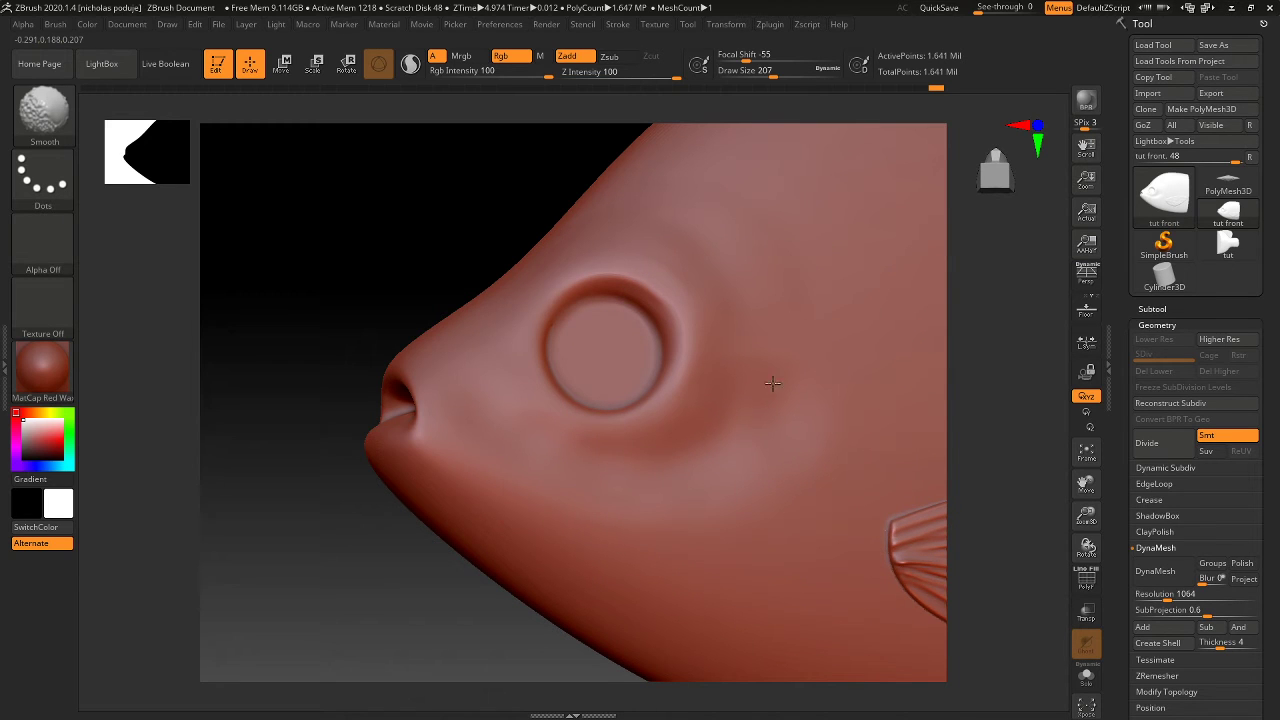
{"action": "mouse_move", "coordinate": [775, 410]}
{"action": "left_mouse_down", "text": "shift"}
{"action": "mouse_move", "coordinate": [375, 233]}
{"action": "mouse_move", "coordinate": [402, 235]}
{"action": "mouse_move", "coordinate": [400, 223]}
{"action": "left_mouse_up", "text": "shift"}
Step: Drop the brush size to 39 and smooth the bumpy cheek patch into a shallow dimple
{"action": "type", "text": "s"}
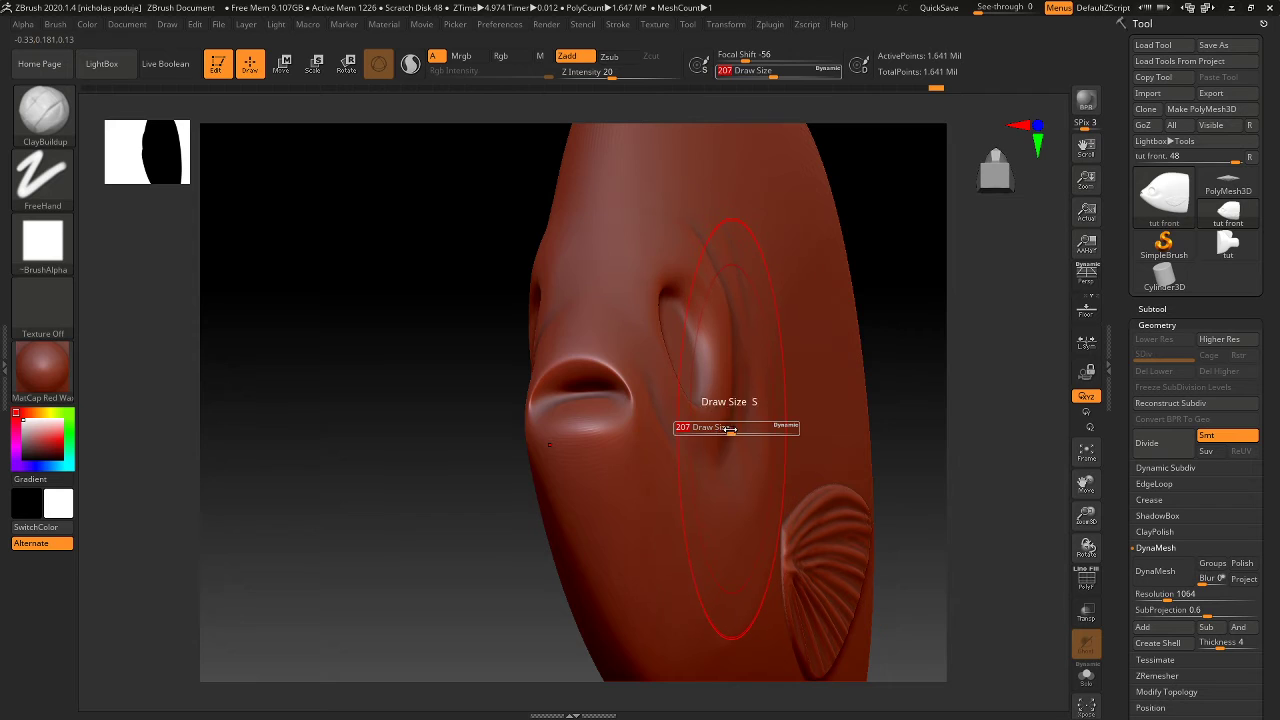
{"action": "type", "text": "39"}
{"action": "key", "text": "Return"}
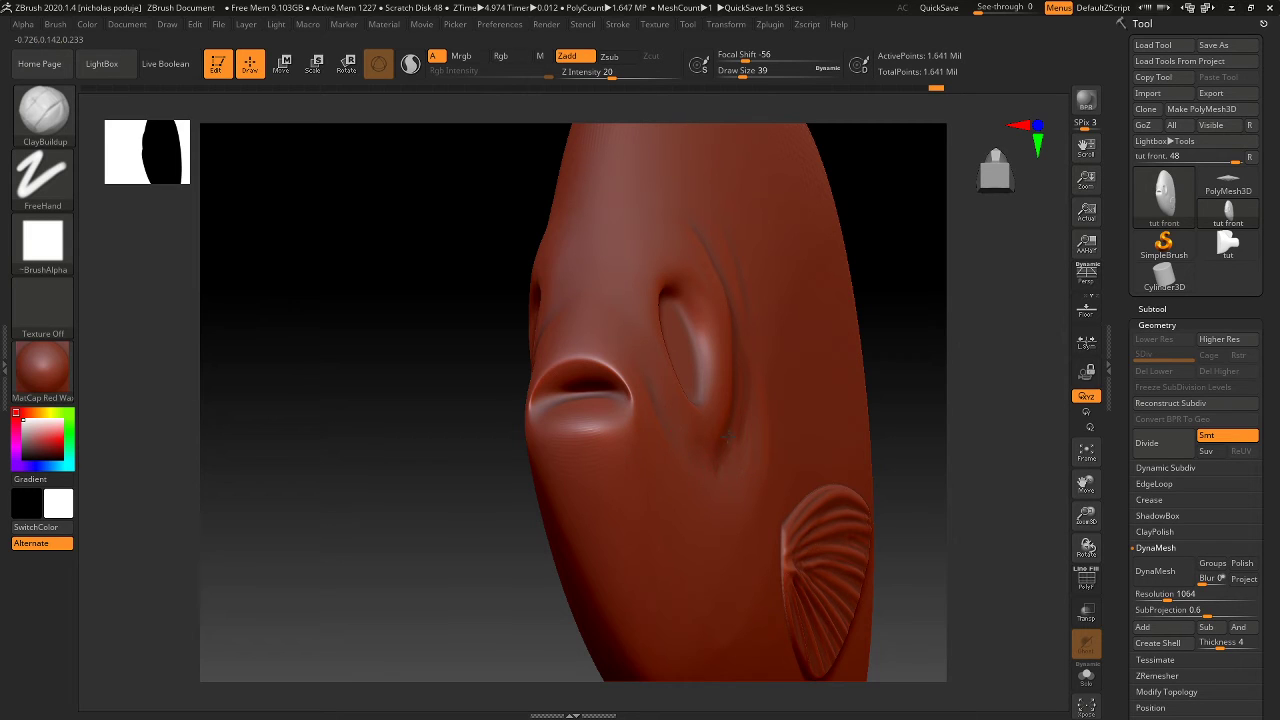
{"action": "left_click_drag", "start_coordinate": [715, 425], "coordinate": [743, 459], "text": "shift"}
{"action": "left_click_drag", "start_coordinate": [466, 323], "coordinate": [397, 314]}
{"action": "left_click_drag", "start_coordinate": [815, 418], "coordinate": [837, 423], "text": "shift"}
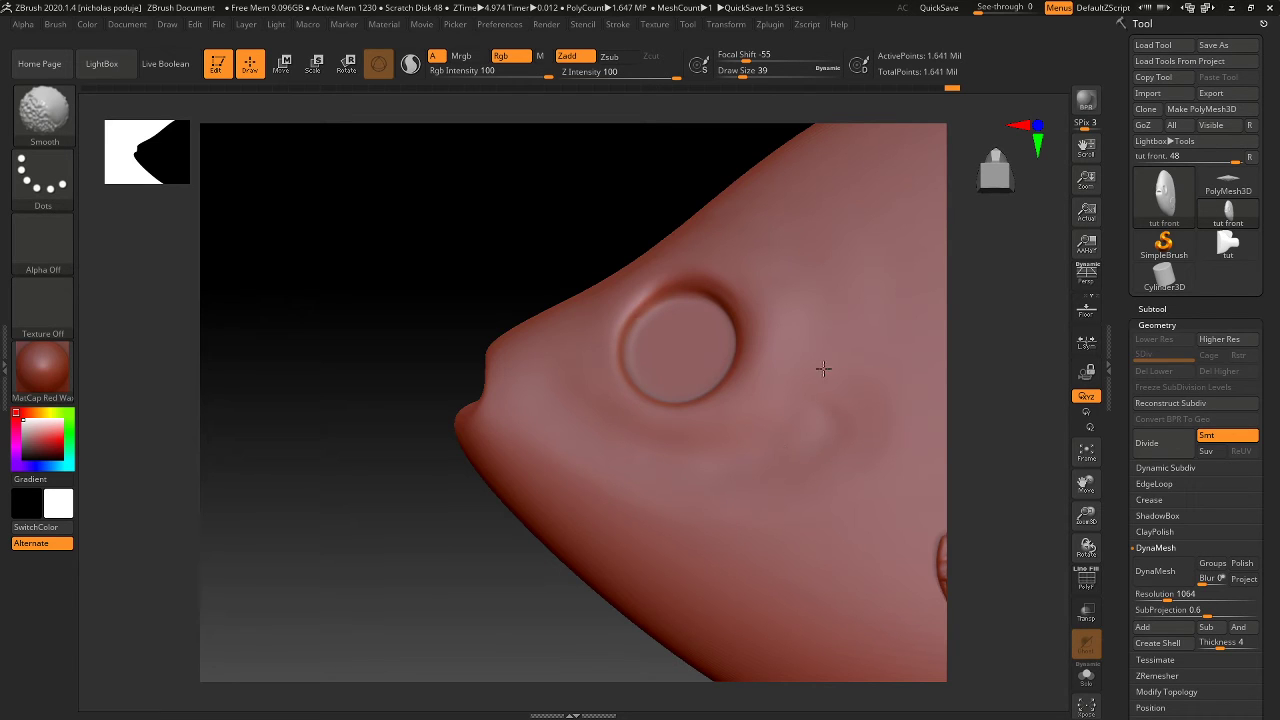
Step: Smooth the lower eye rim, then check the head from the front and side profile
{"action": "left_click_drag", "start_coordinate": [700, 380], "coordinate": [710, 388], "text": "shift"}
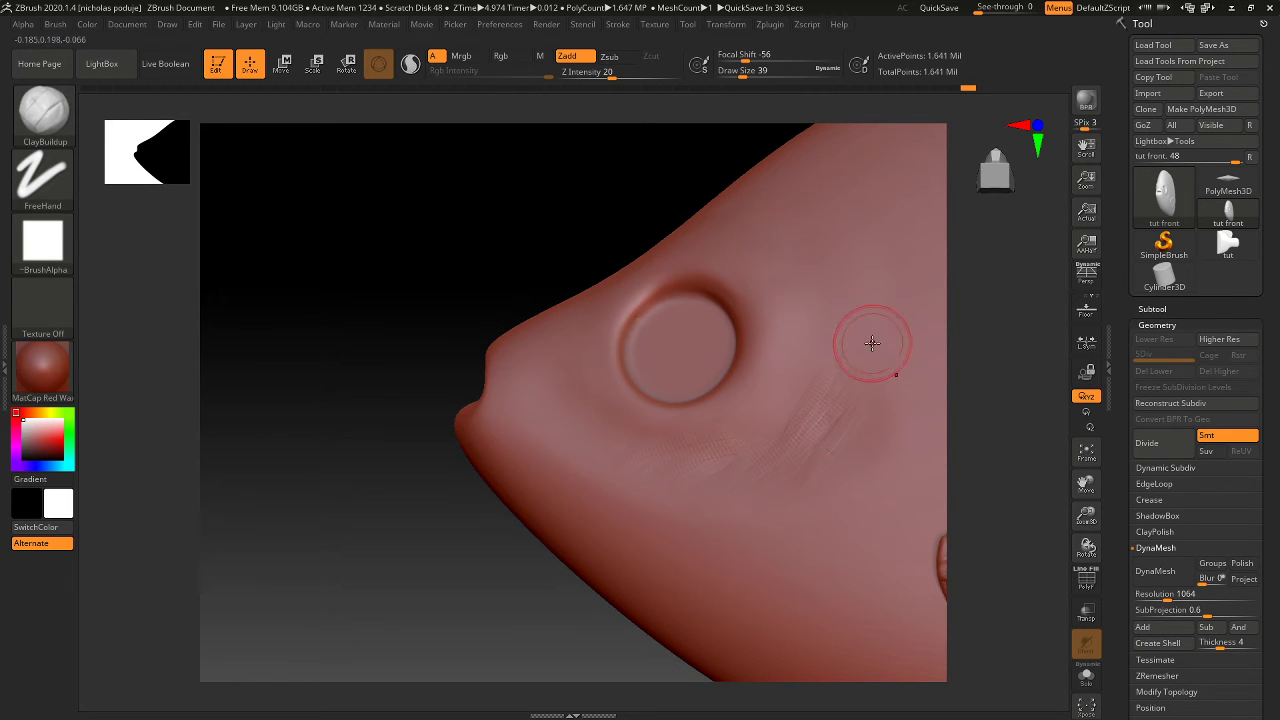
{"action": "key", "text": "shift"}
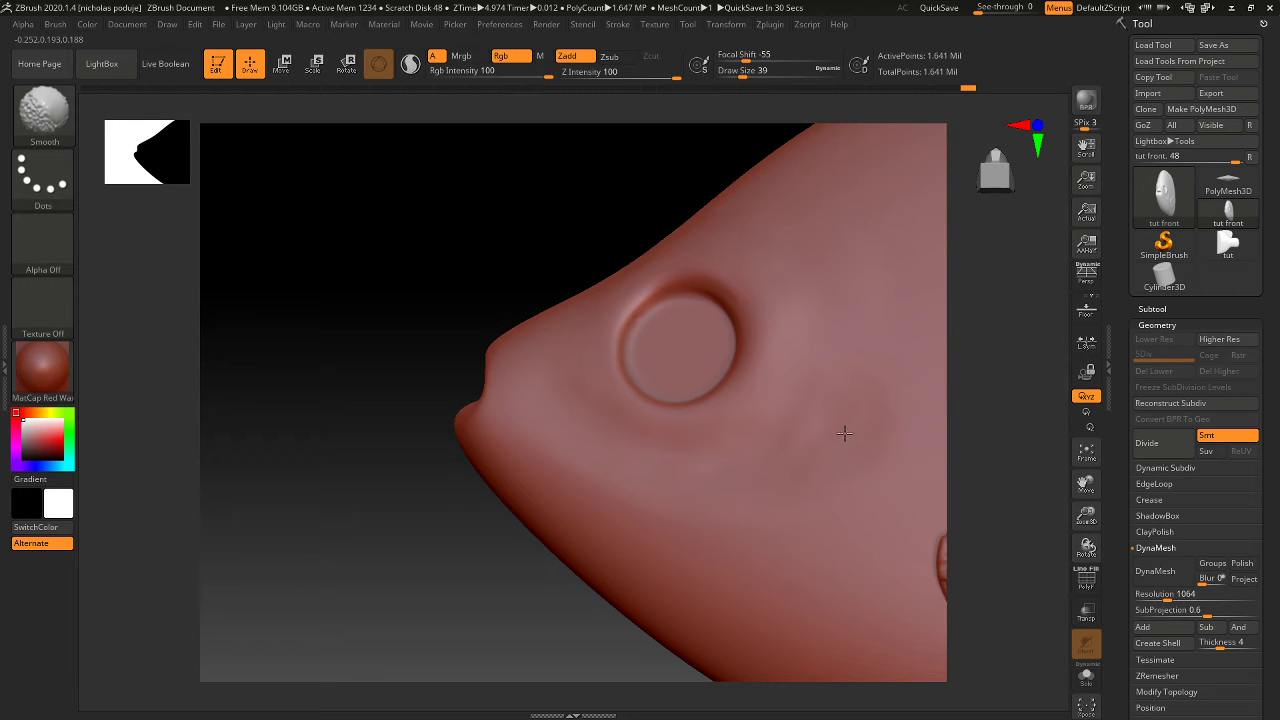
{"action": "mouse_move", "coordinate": [437, 229]}
{"action": "left_mouse_down"}
{"action": "mouse_move", "coordinate": [503, 252]}
{"action": "mouse_move", "coordinate": [494, 265]}
{"action": "mouse_move", "coordinate": [674, 306]}
{"action": "left_mouse_up"}
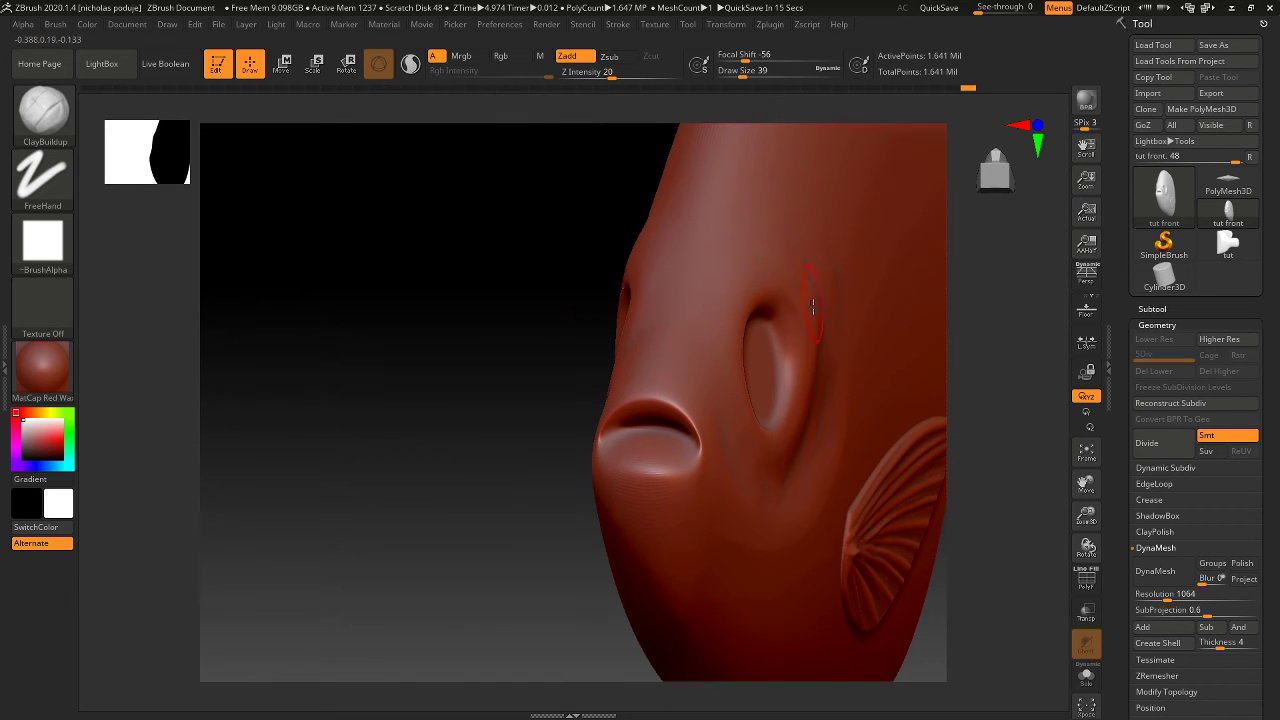
{"action": "mouse_move", "coordinate": [540, 357]}
{"action": "left_mouse_down", "text": "shift"}
{"action": "mouse_move", "coordinate": [435, 334]}
{"action": "mouse_move", "coordinate": [480, 328]}
{"action": "mouse_move", "coordinate": [477, 343]}
{"action": "mouse_move", "coordinate": [468, 315]}
{"action": "left_mouse_up", "text": "shift"}
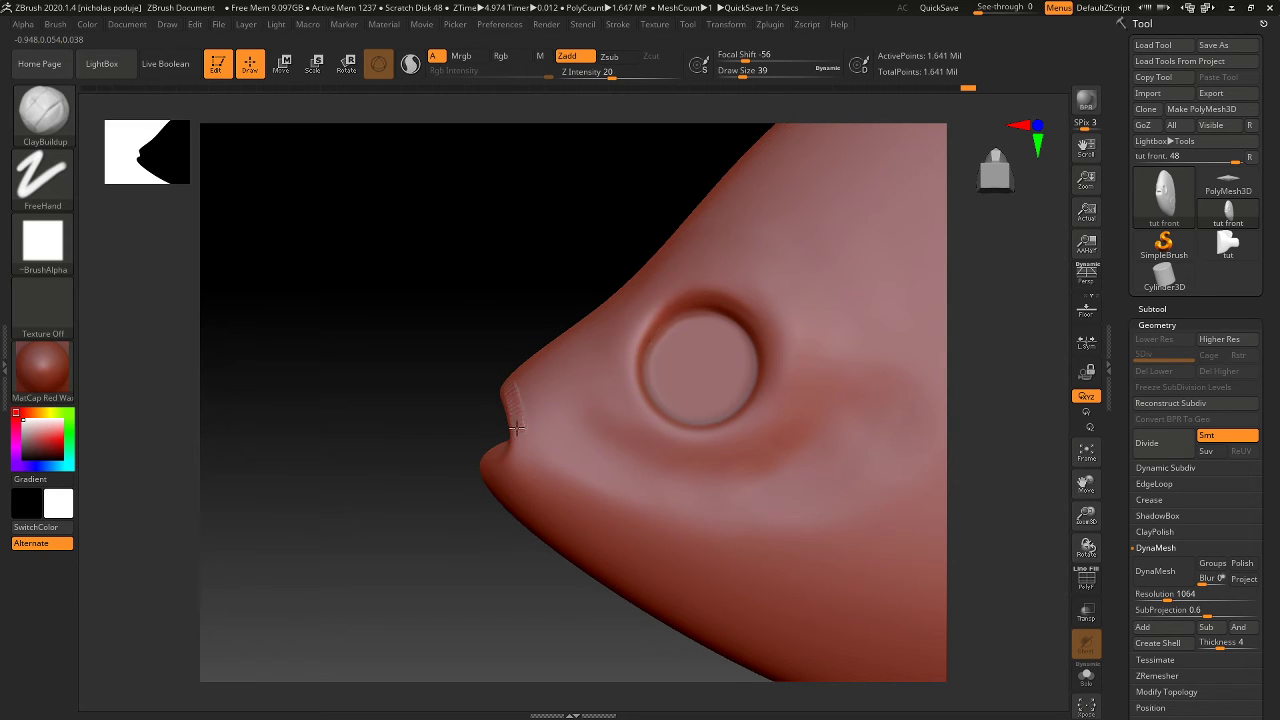
Step: Stroke a ribbed ClayBuildup ridge along the mouth's lip edge, redoing the first attempt, and inspect it
{"action": "left_click_drag", "start_coordinate": [480, 354], "coordinate": [502, 381]}
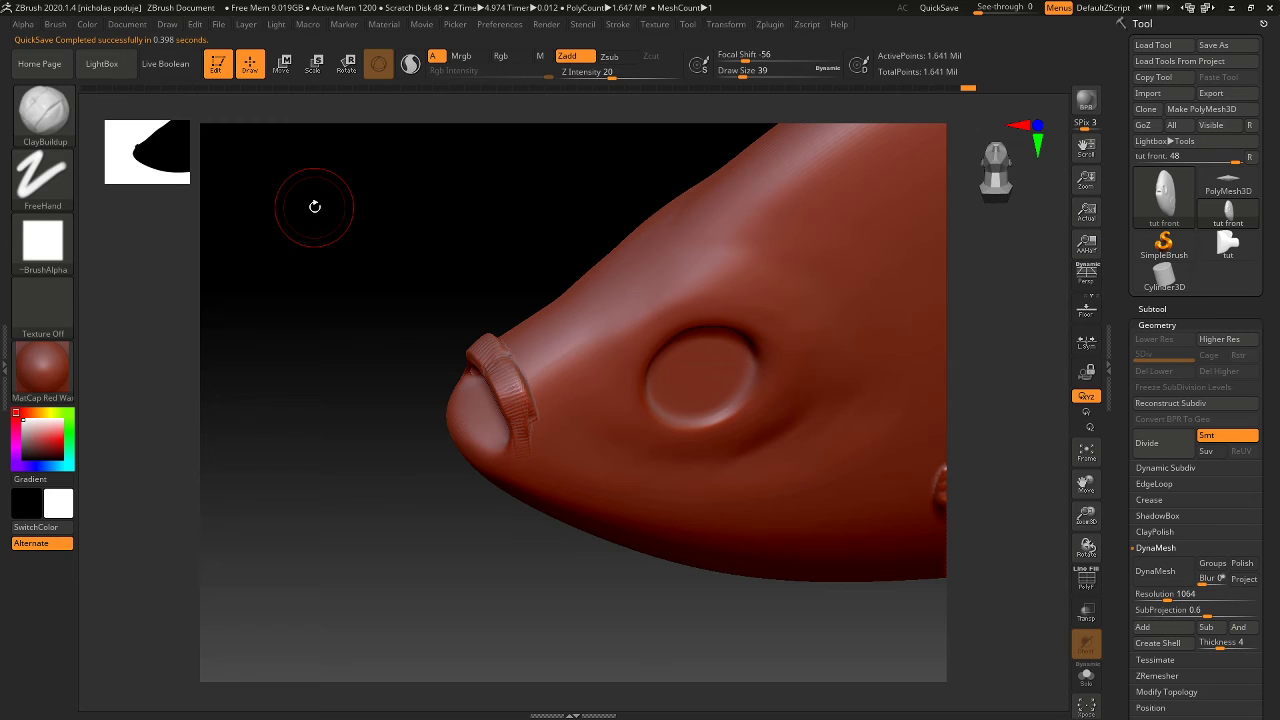
{"action": "key", "text": "ctrl+z"}
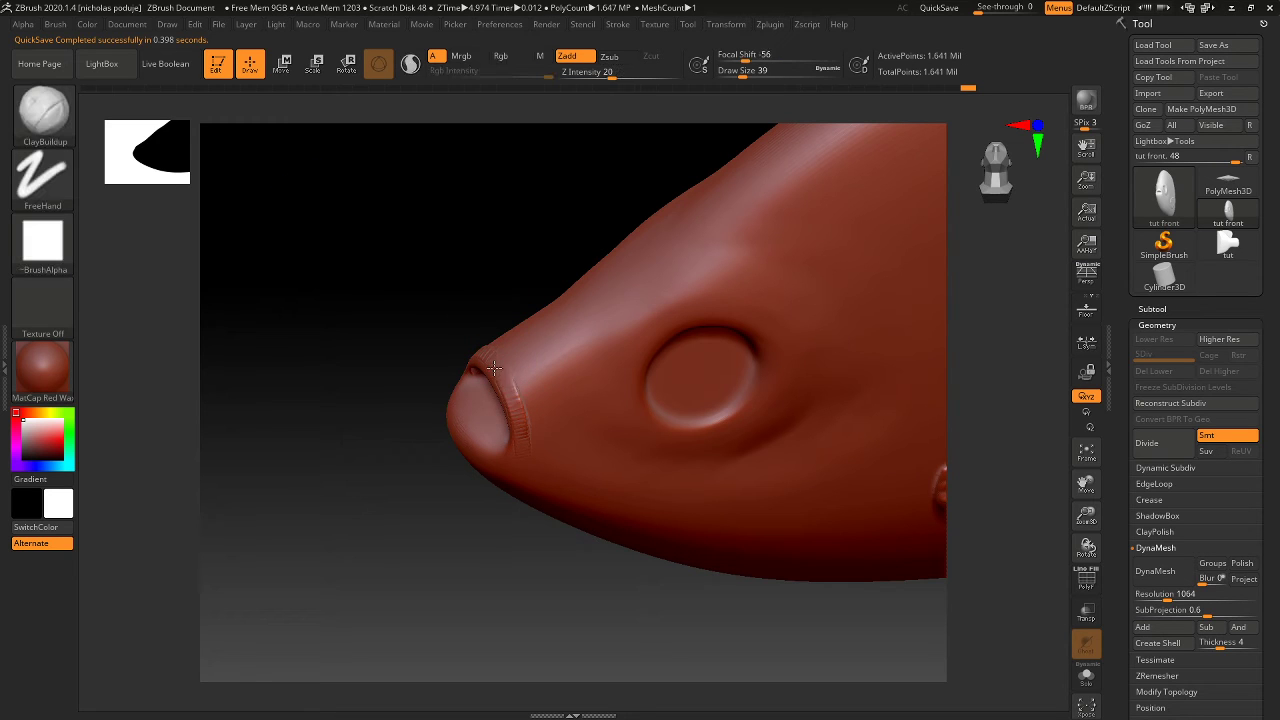
{"action": "left_click_drag", "start_coordinate": [494, 368], "coordinate": [512, 401]}
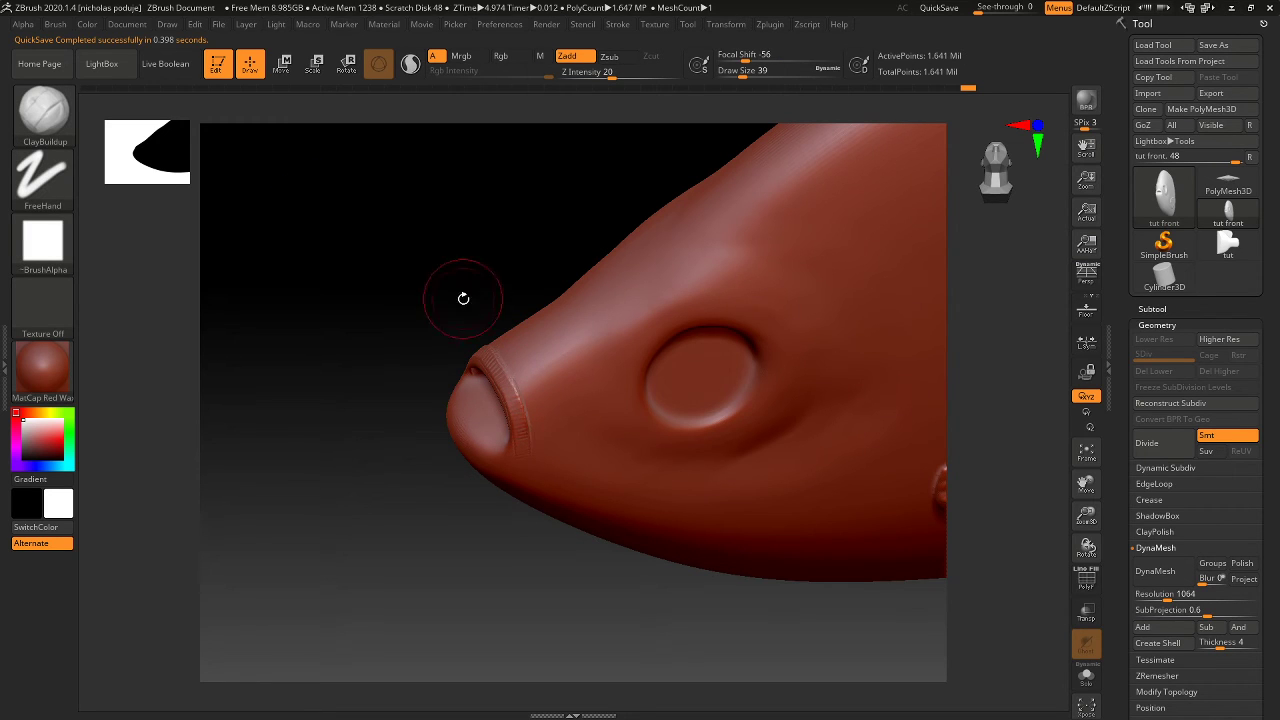
{"action": "mouse_move", "coordinate": [463, 294]}
{"action": "left_mouse_down"}
{"action": "mouse_move", "coordinate": [451, 266]}
{"action": "mouse_move", "coordinate": [503, 337]}
{"action": "left_mouse_up"}
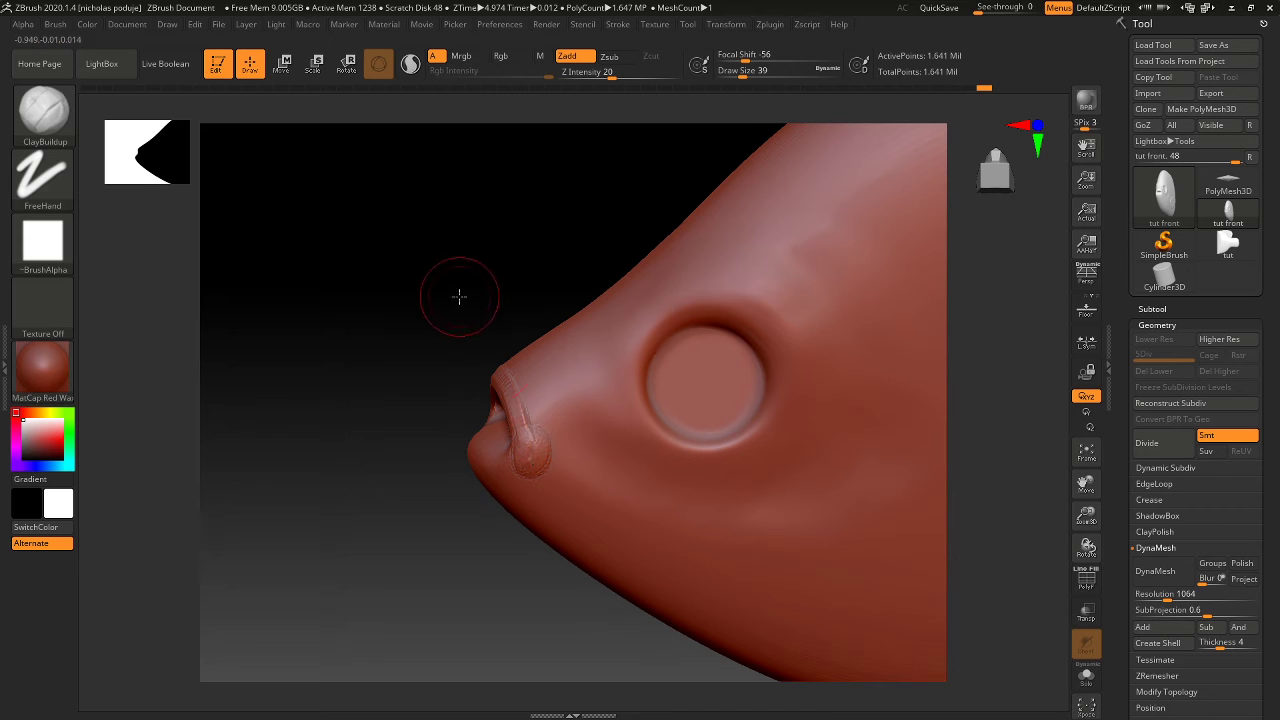
{"action": "left_click_drag", "start_coordinate": [457, 294], "coordinate": [517, 406]}
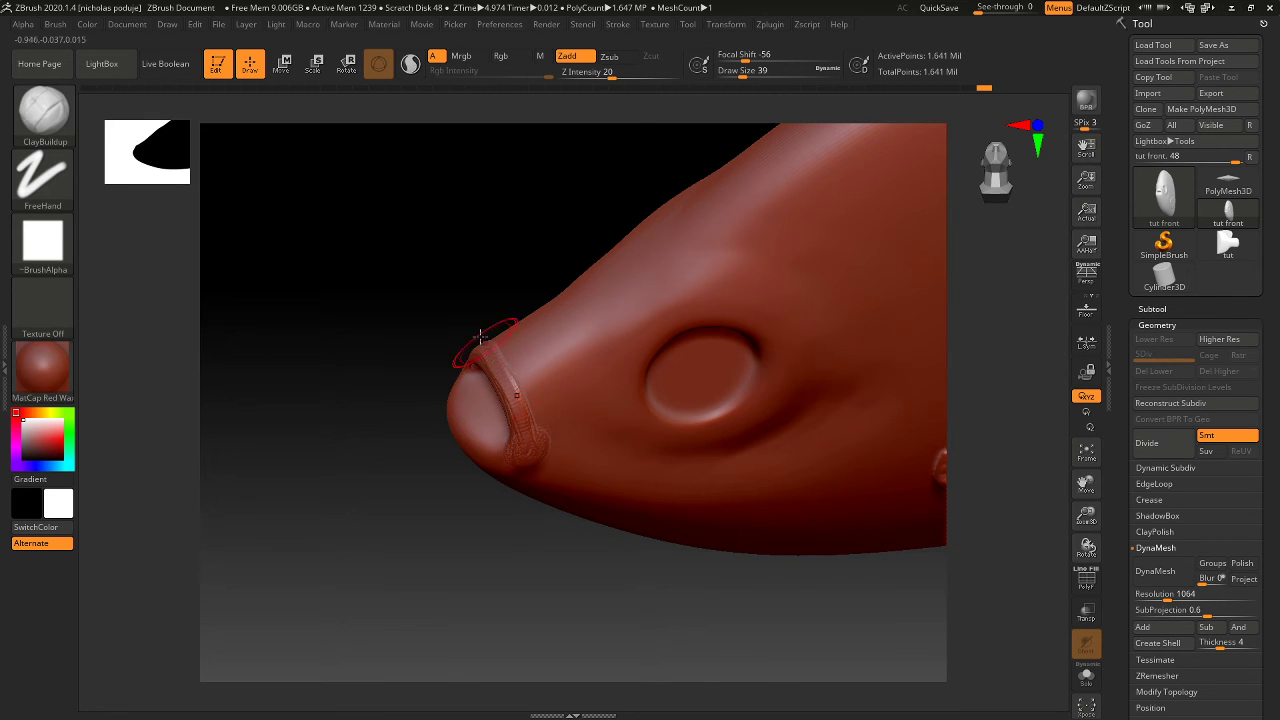
{"action": "mouse_move", "coordinate": [477, 309]}
{"action": "left_mouse_down"}
{"action": "mouse_move", "coordinate": [426, 271]}
{"action": "mouse_move", "coordinate": [449, 263]}
{"action": "left_mouse_up"}
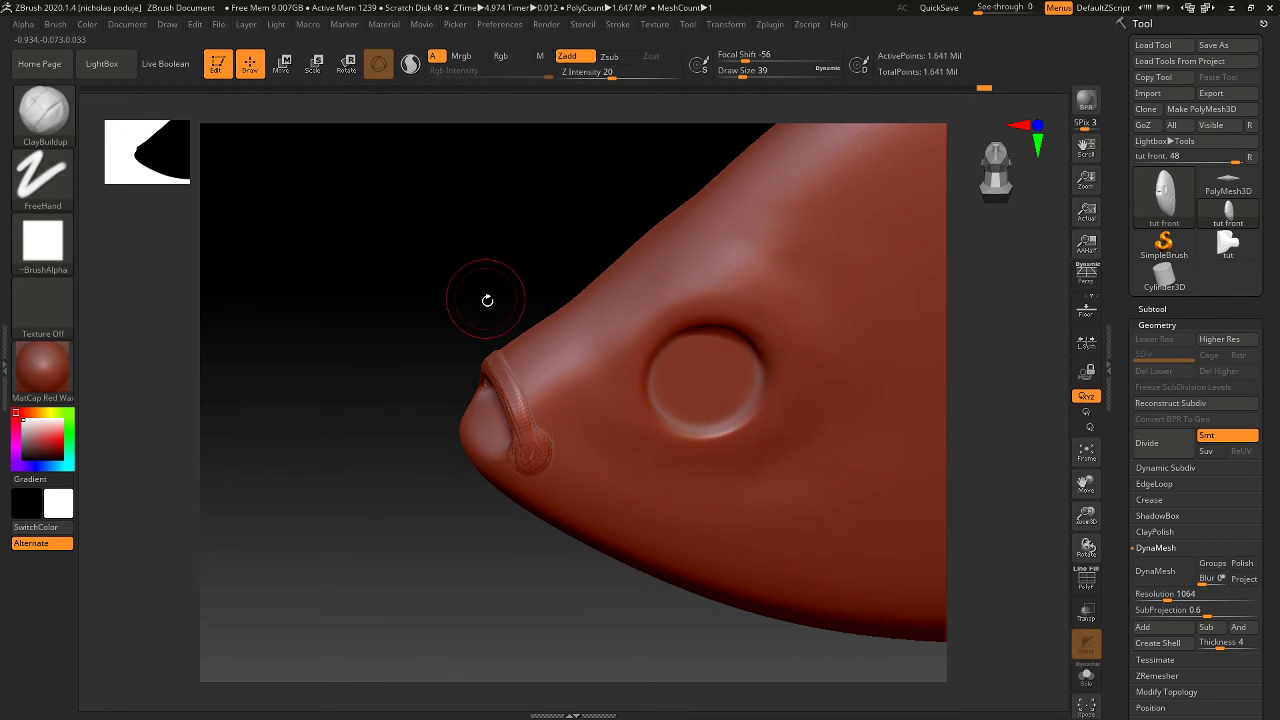
Step: Smooth the lower lip corner, snout-tip crease and tip into a soft rim, ending in side profile
{"action": "key", "text": "shift"}
{"action": "left_click_drag", "start_coordinate": [534, 465], "coordinate": [519, 403], "text": "shift"}
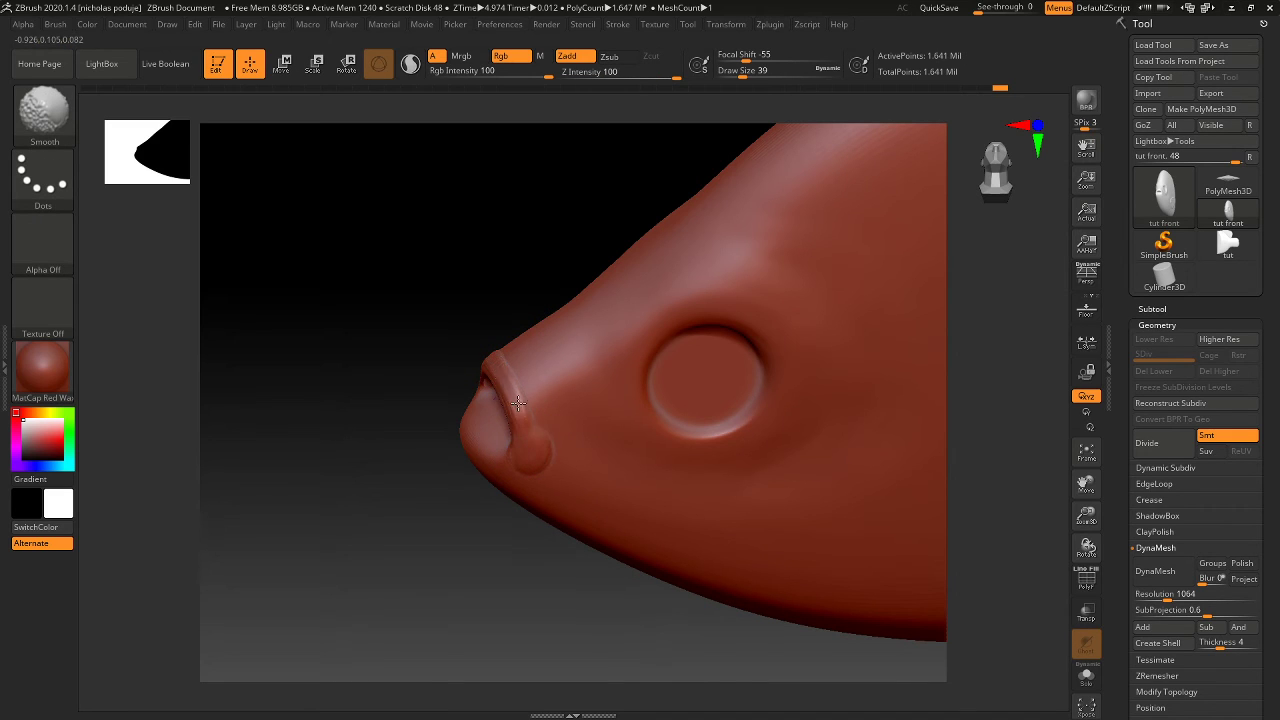
{"action": "mouse_move", "coordinate": [492, 360]}
{"action": "left_mouse_down"}
{"action": "mouse_move", "coordinate": [484, 343]}
{"action": "mouse_move", "coordinate": [509, 375]}
{"action": "mouse_move", "coordinate": [490, 345]}
{"action": "left_mouse_up"}
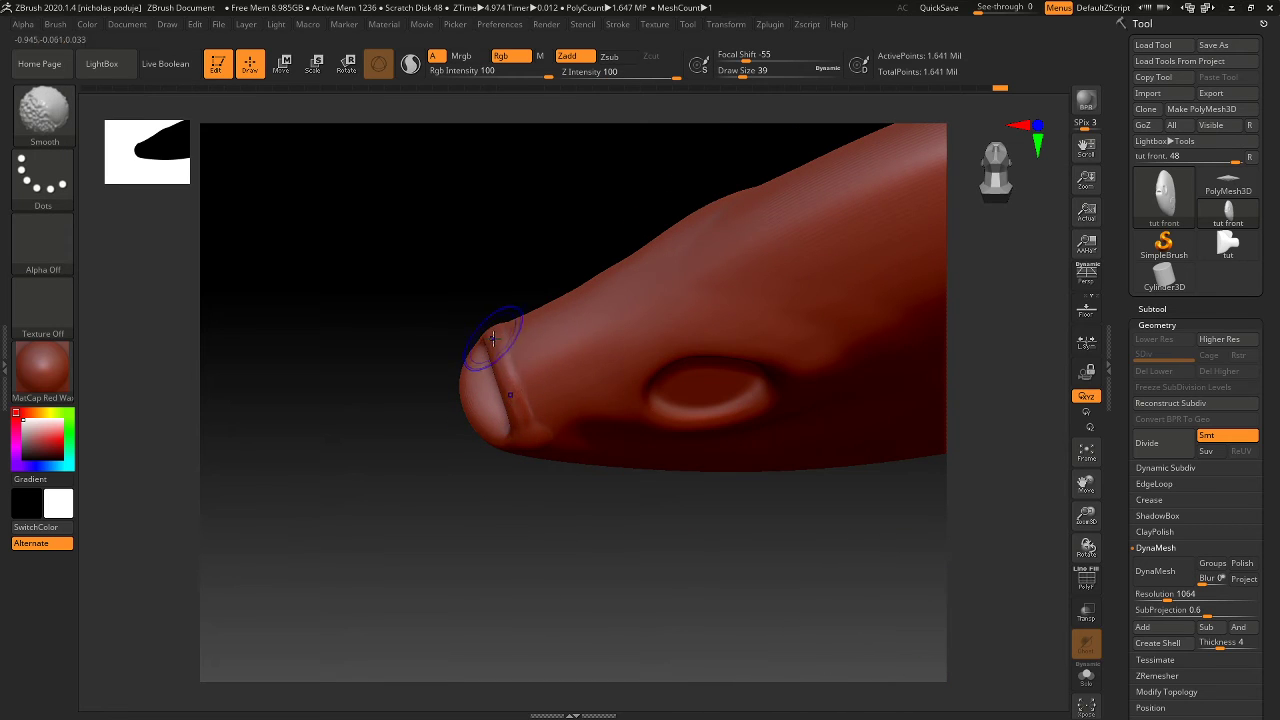
{"action": "mouse_move", "coordinate": [443, 286]}
{"action": "left_mouse_down"}
{"action": "mouse_move", "coordinate": [474, 328]}
{"action": "mouse_move", "coordinate": [451, 277]}
{"action": "mouse_move", "coordinate": [513, 410]}
{"action": "left_mouse_up"}
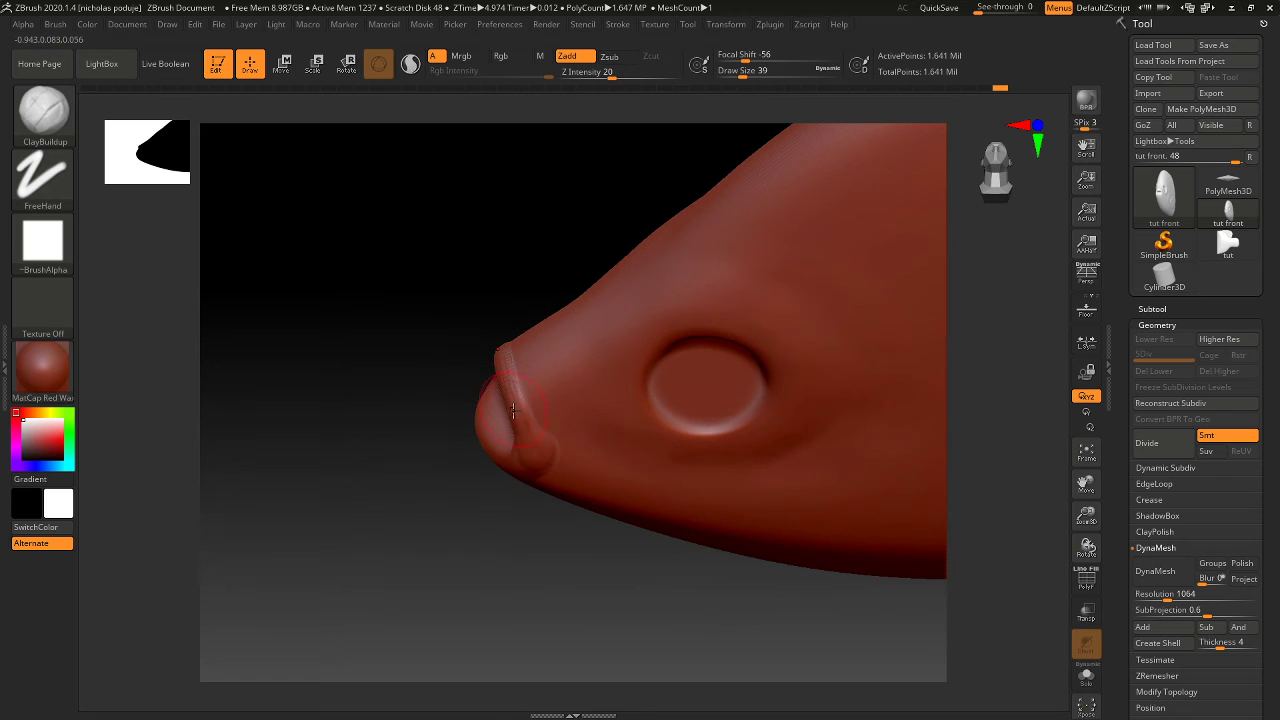
{"action": "left_click_drag", "start_coordinate": [466, 331], "coordinate": [497, 360]}
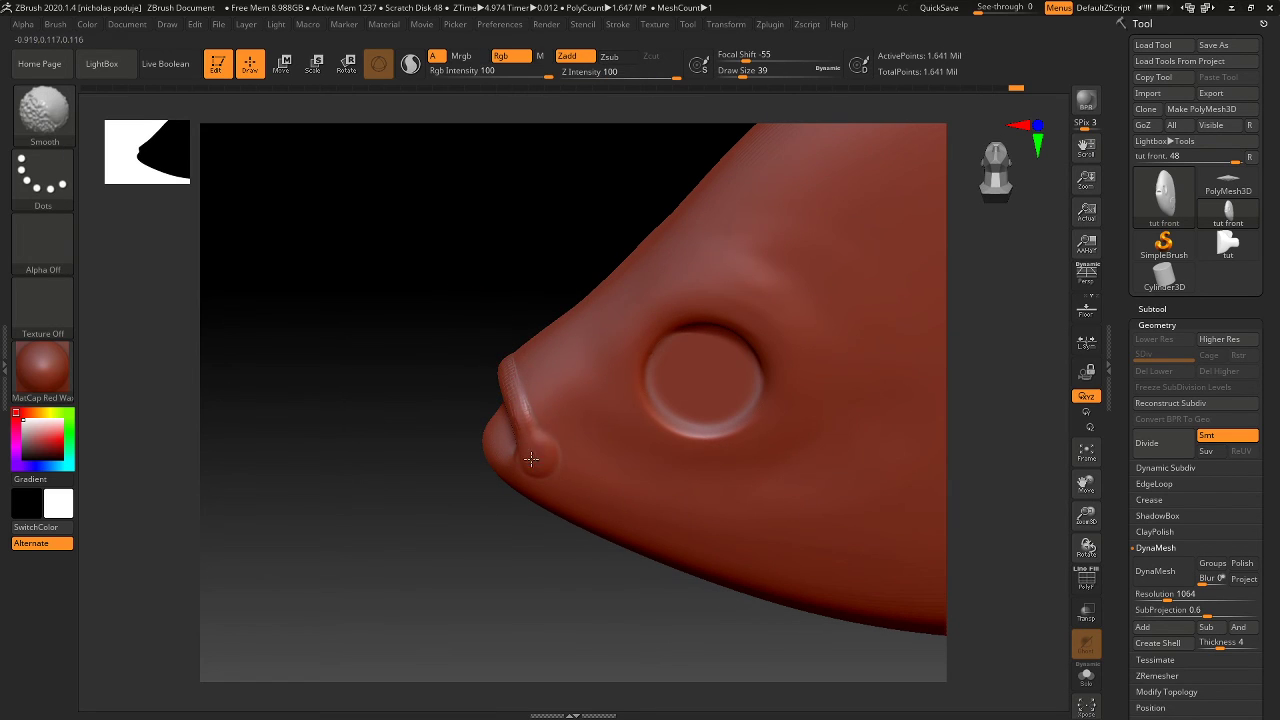
{"action": "left_click_drag", "start_coordinate": [531, 462], "coordinate": [530, 445], "text": "shift"}
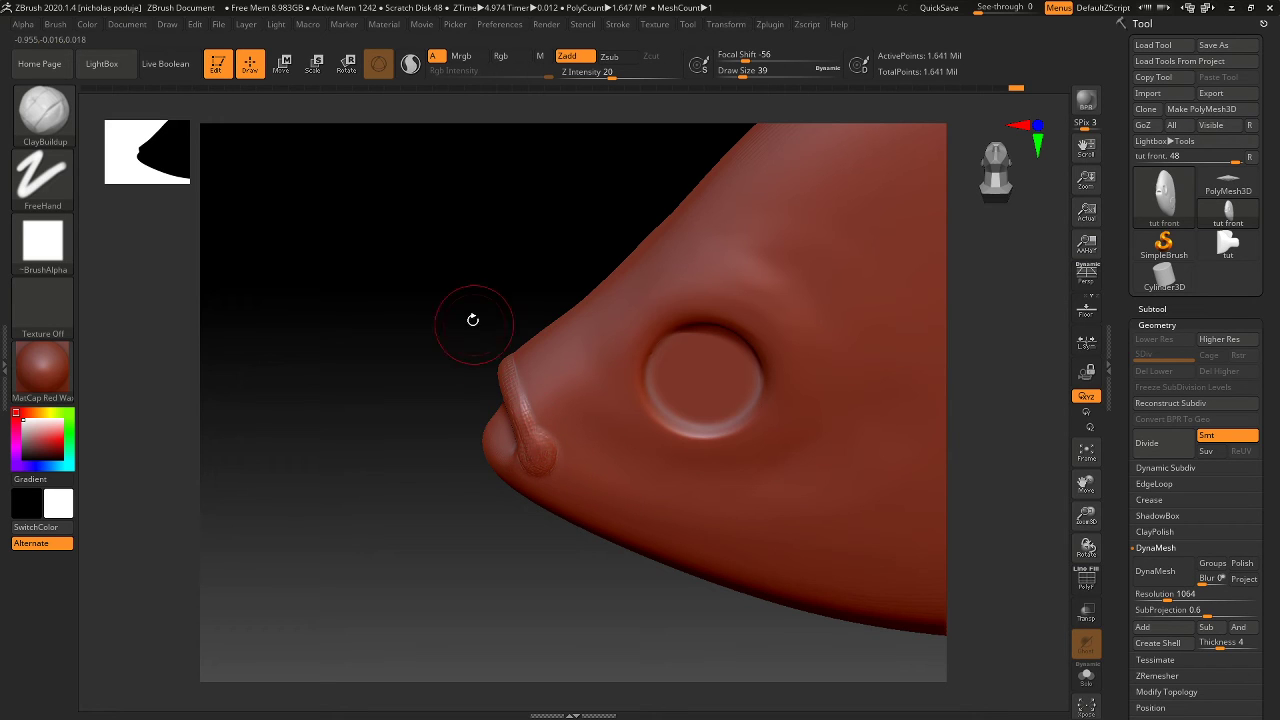
{"action": "left_click_drag", "start_coordinate": [471, 314], "coordinate": [502, 363]}
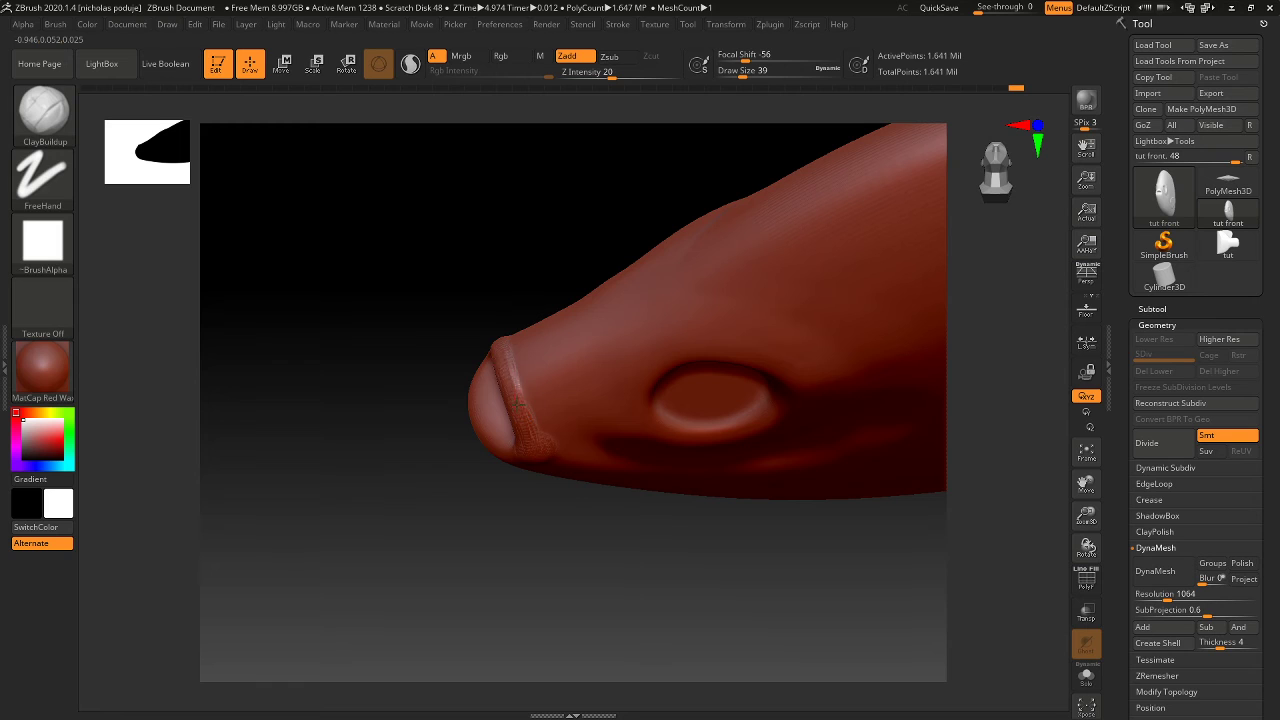
{"action": "key", "text": "shift"}
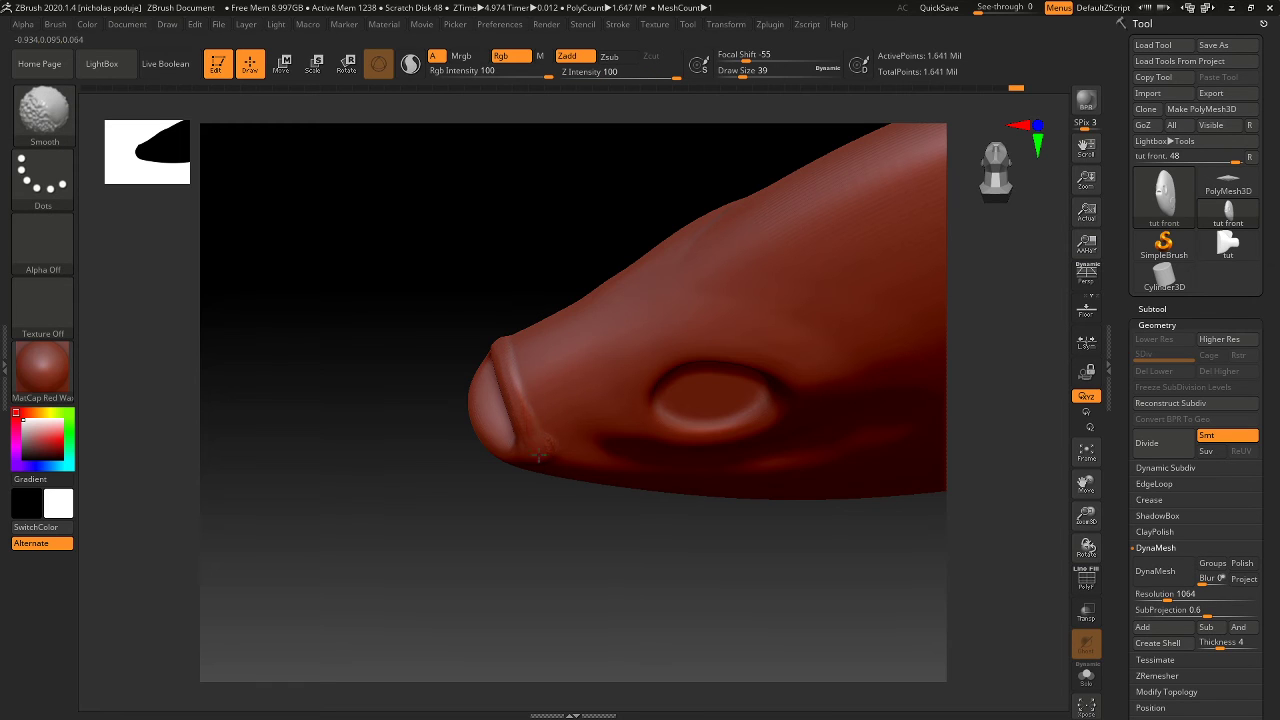
{"action": "mouse_move", "coordinate": [539, 457]}
{"action": "left_mouse_down", "text": "shift"}
{"action": "mouse_move", "coordinate": [446, 314]}
{"action": "mouse_move", "coordinate": [480, 334]}
{"action": "mouse_move", "coordinate": [474, 323]}
{"action": "mouse_move", "coordinate": [472, 364]}
{"action": "mouse_move", "coordinate": [491, 370]}
{"action": "mouse_move", "coordinate": [474, 283]}
{"action": "mouse_move", "coordinate": [509, 254]}
{"action": "mouse_move", "coordinate": [503, 206]}
{"action": "mouse_move", "coordinate": [484, 205]}
{"action": "mouse_move", "coordinate": [497, 203]}
{"action": "left_mouse_up", "text": "shift"}
{"action": "key", "text": "shift"}
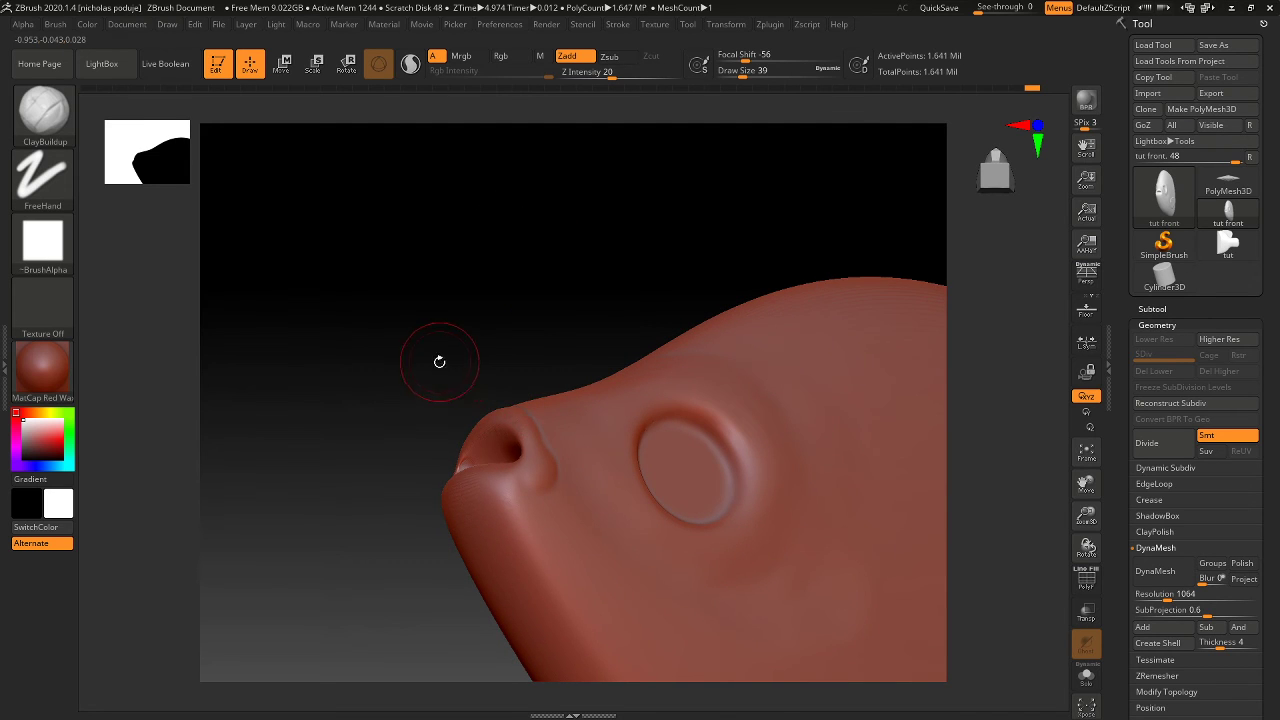
Step: Smooth away the stroke ridges on the lips, viewing the mouth from the front and side
{"action": "mouse_move", "coordinate": [439, 361]}
{"action": "left_mouse_down"}
{"action": "mouse_move", "coordinate": [451, 457]}
{"action": "mouse_move", "coordinate": [466, 374]}
{"action": "mouse_move", "coordinate": [529, 479]}
{"action": "left_mouse_up"}
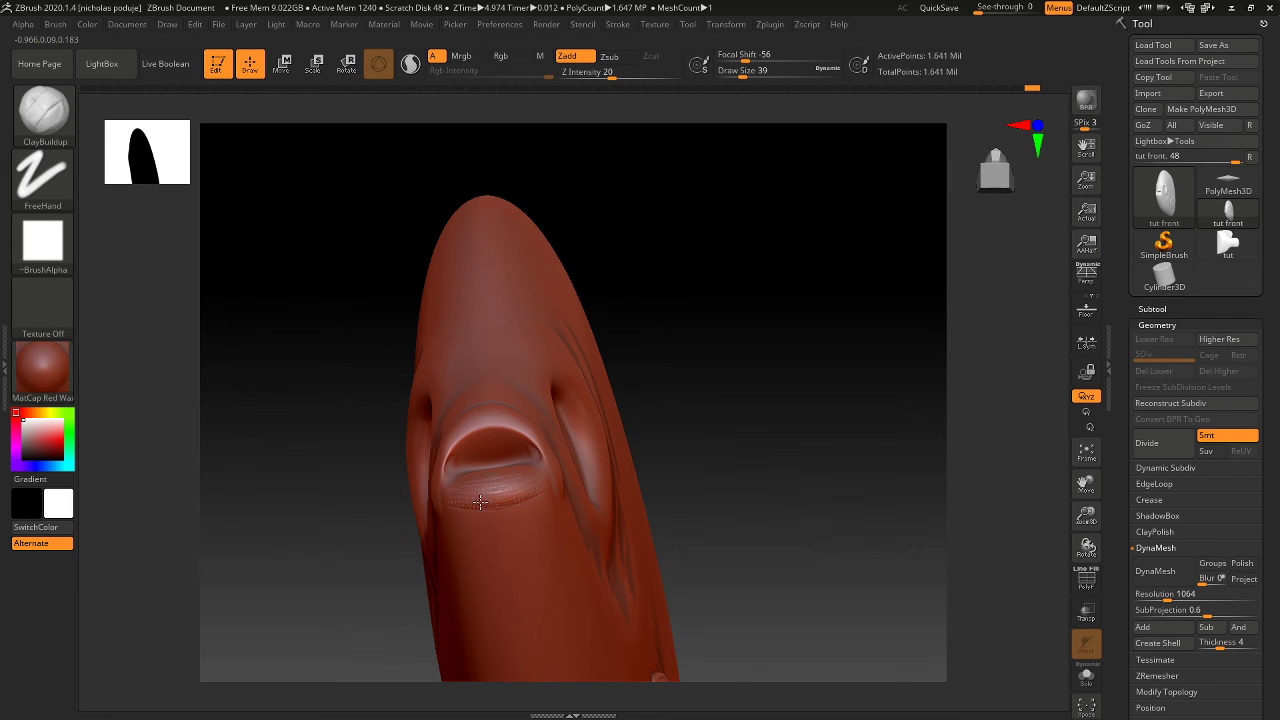
{"action": "mouse_move", "coordinate": [540, 481]}
{"action": "left_mouse_down"}
{"action": "mouse_move", "coordinate": [357, 306]}
{"action": "mouse_move", "coordinate": [544, 481]}
{"action": "left_mouse_up"}
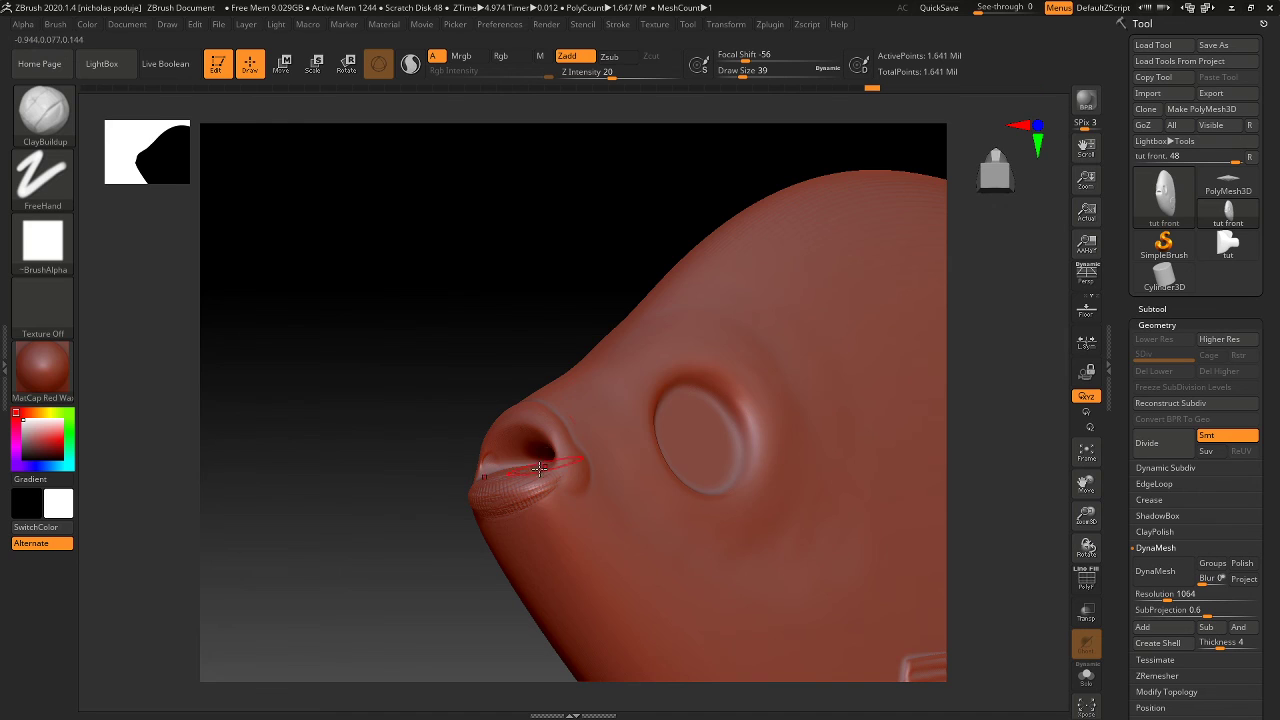
{"action": "left_click_drag", "start_coordinate": [504, 503], "coordinate": [535, 491], "text": "shift"}
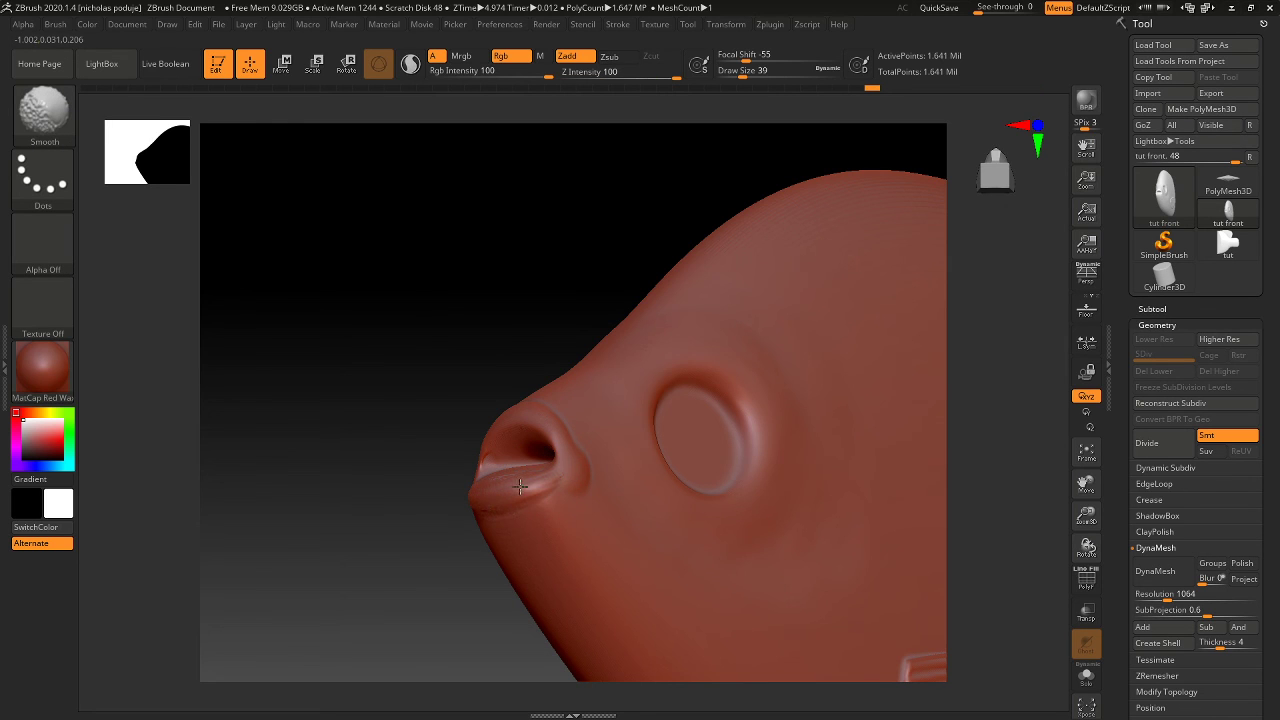
{"action": "left_click_drag", "start_coordinate": [480, 343], "coordinate": [520, 477]}
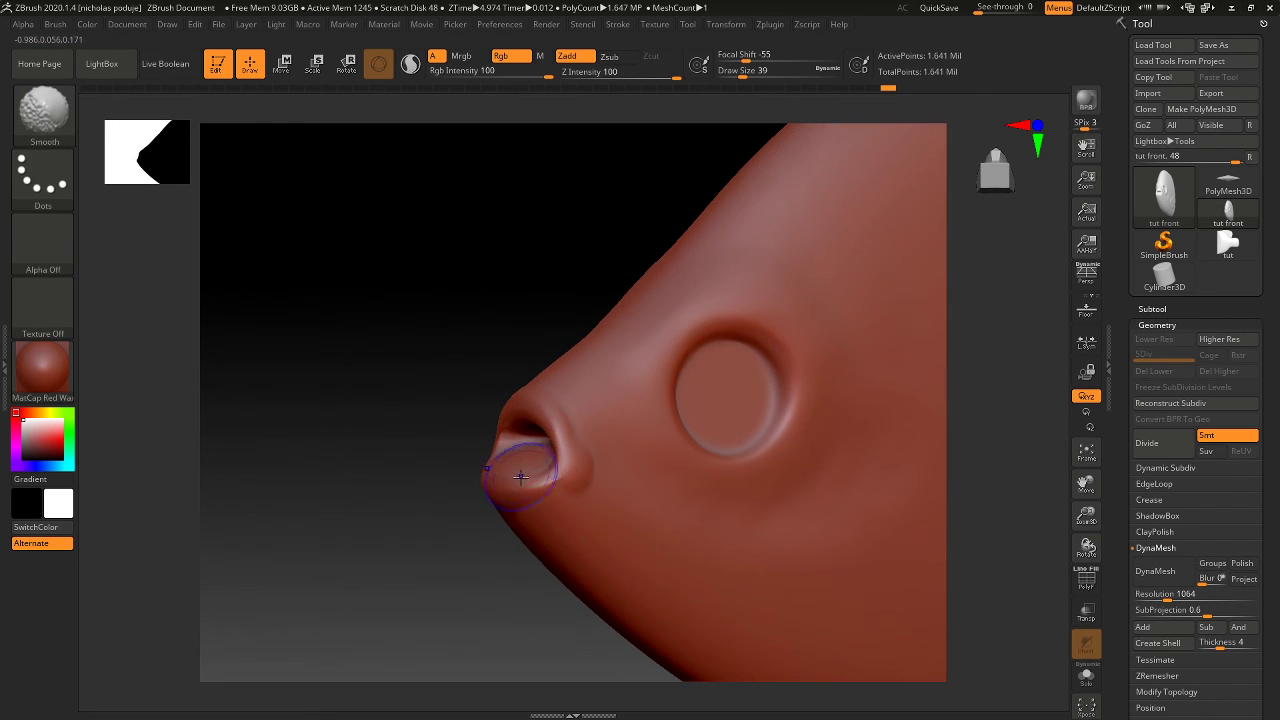
{"action": "left_click_drag", "start_coordinate": [483, 400], "coordinate": [509, 414]}
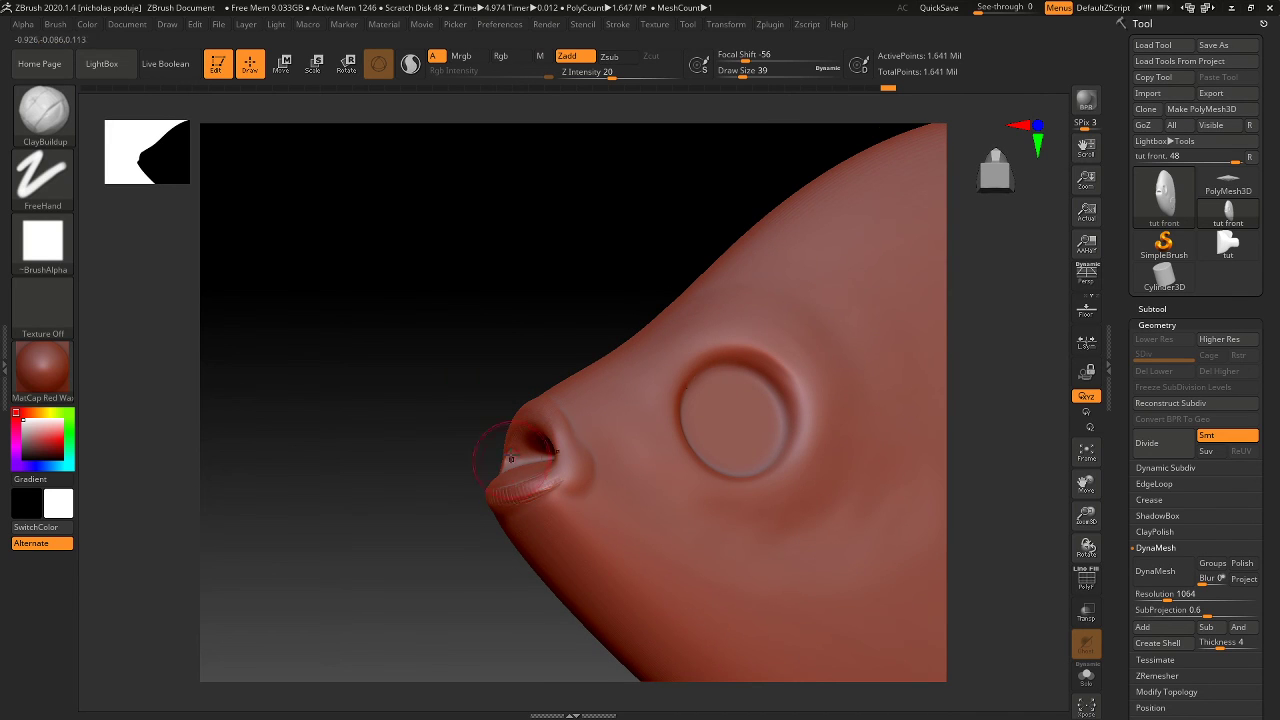
{"action": "key", "text": "shift"}
{"action": "left_click_drag", "start_coordinate": [520, 356], "coordinate": [451, 306]}
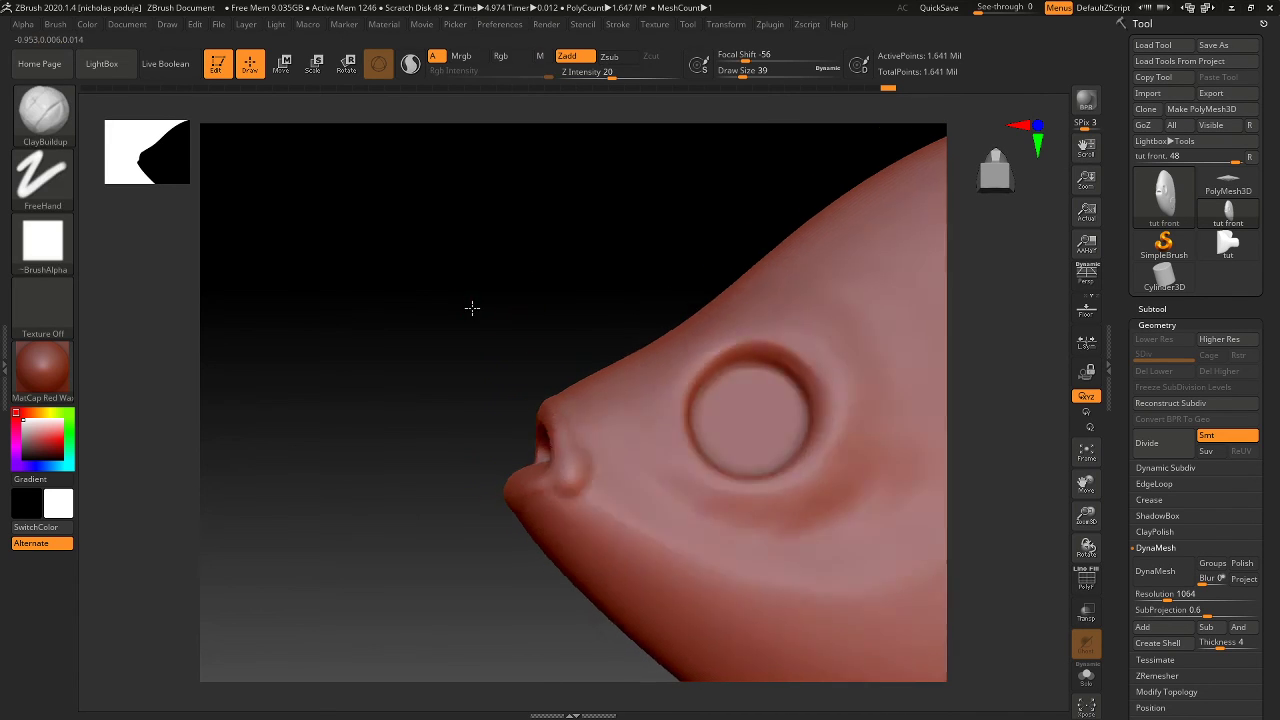
Step: Build up several ClayBuildup ridges along the upper lip at the snout tip
{"action": "key", "text": "ctrl"}
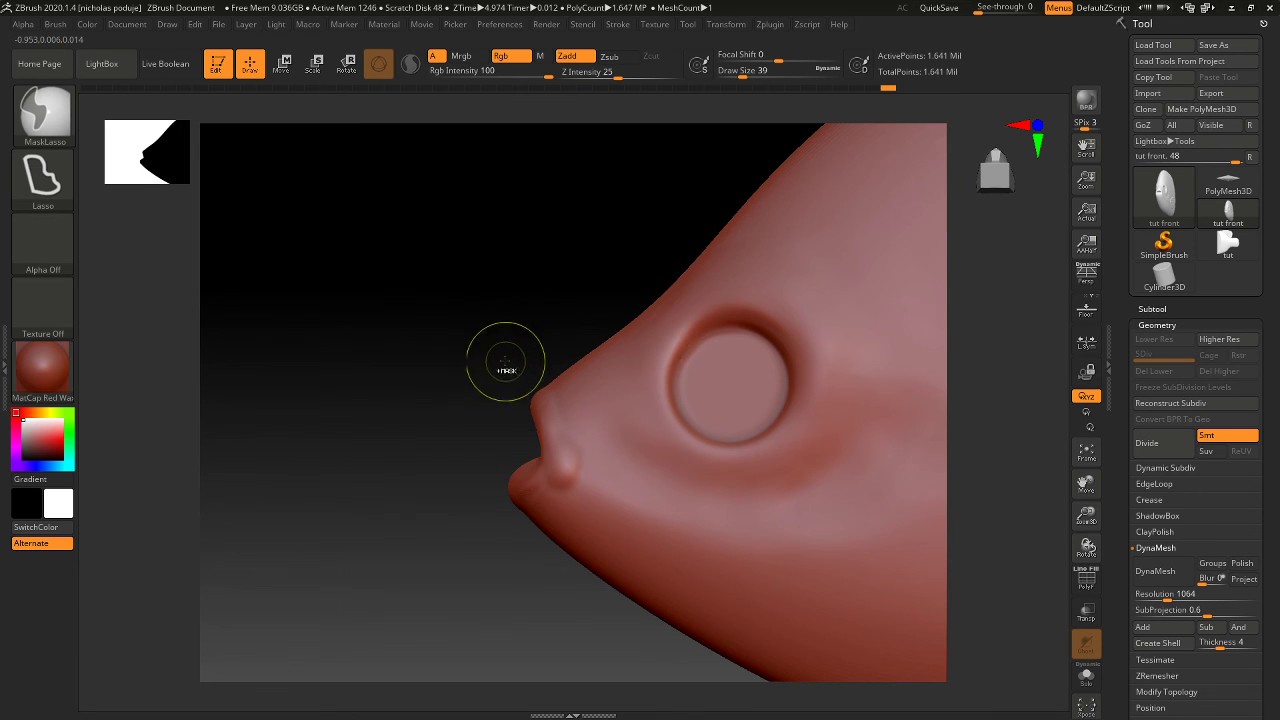
{"action": "mouse_move", "coordinate": [506, 366]}
{"action": "right_mouse_down", "text": "ctrl"}
{"action": "mouse_move", "coordinate": [437, 194]}
{"action": "mouse_move", "coordinate": [578, 393]}
{"action": "right_mouse_up", "text": "ctrl"}
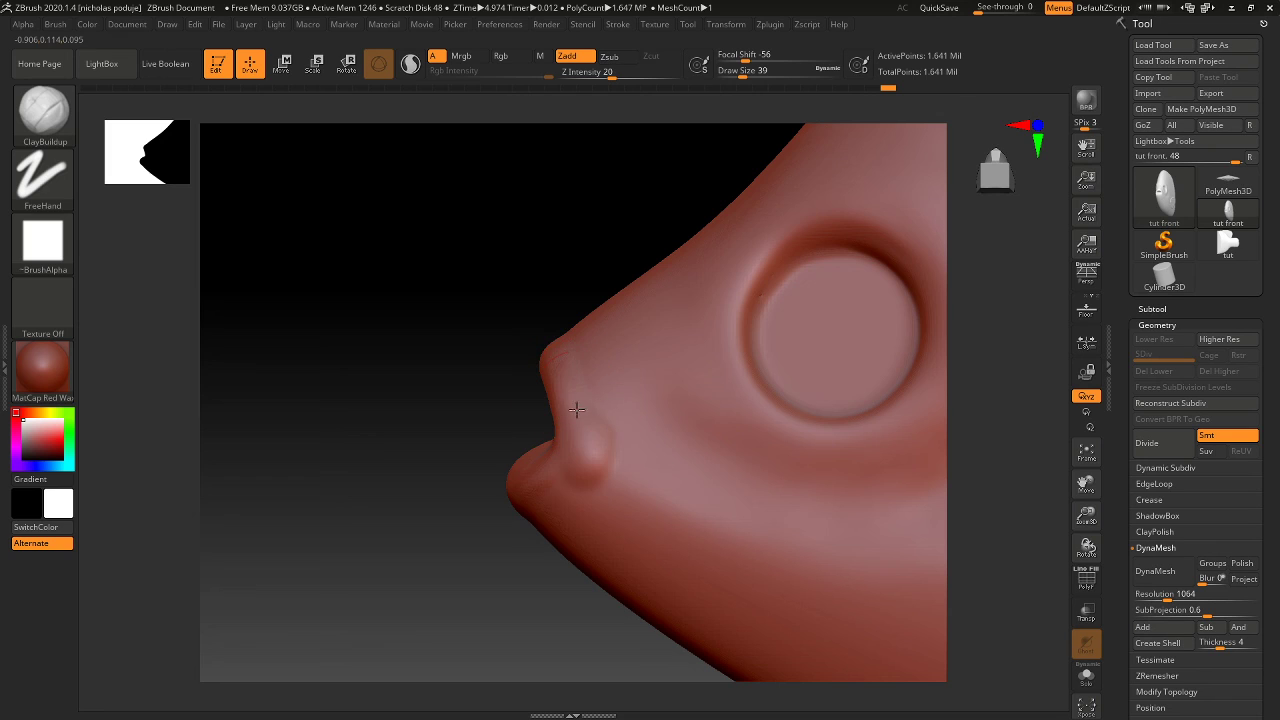
{"action": "key", "text": "ctrl"}
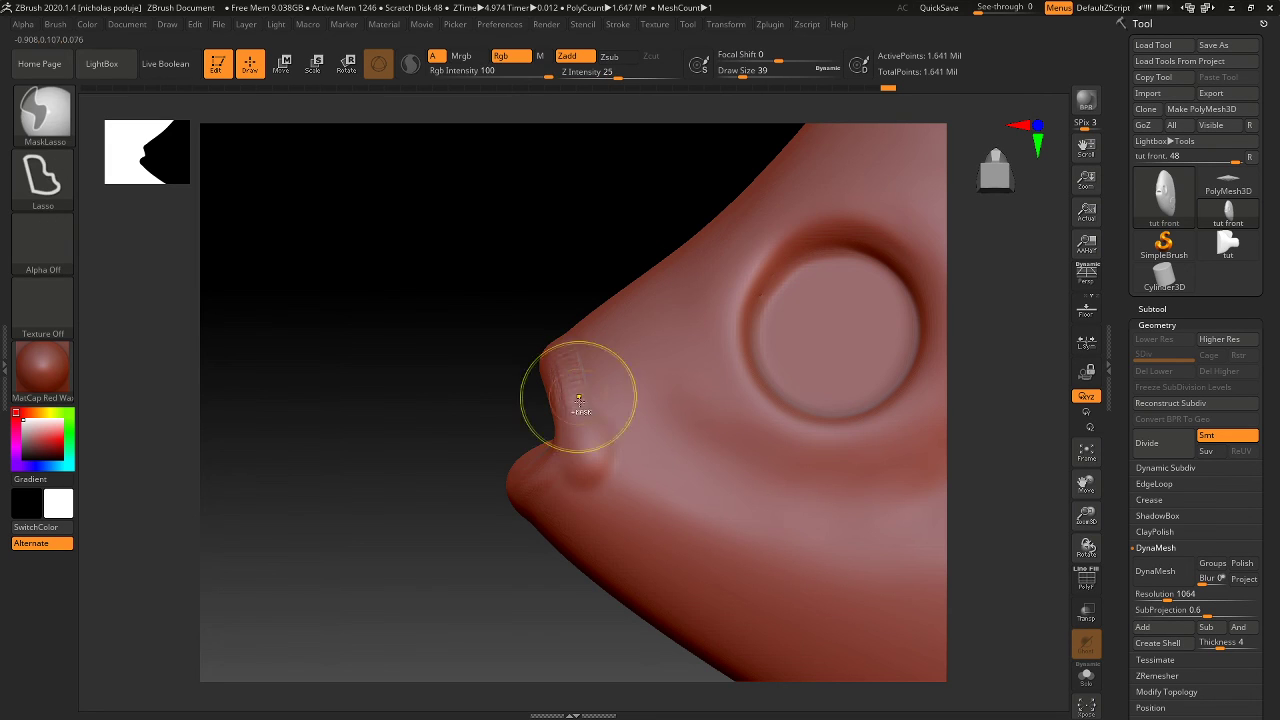
{"action": "key", "text": "shift"}
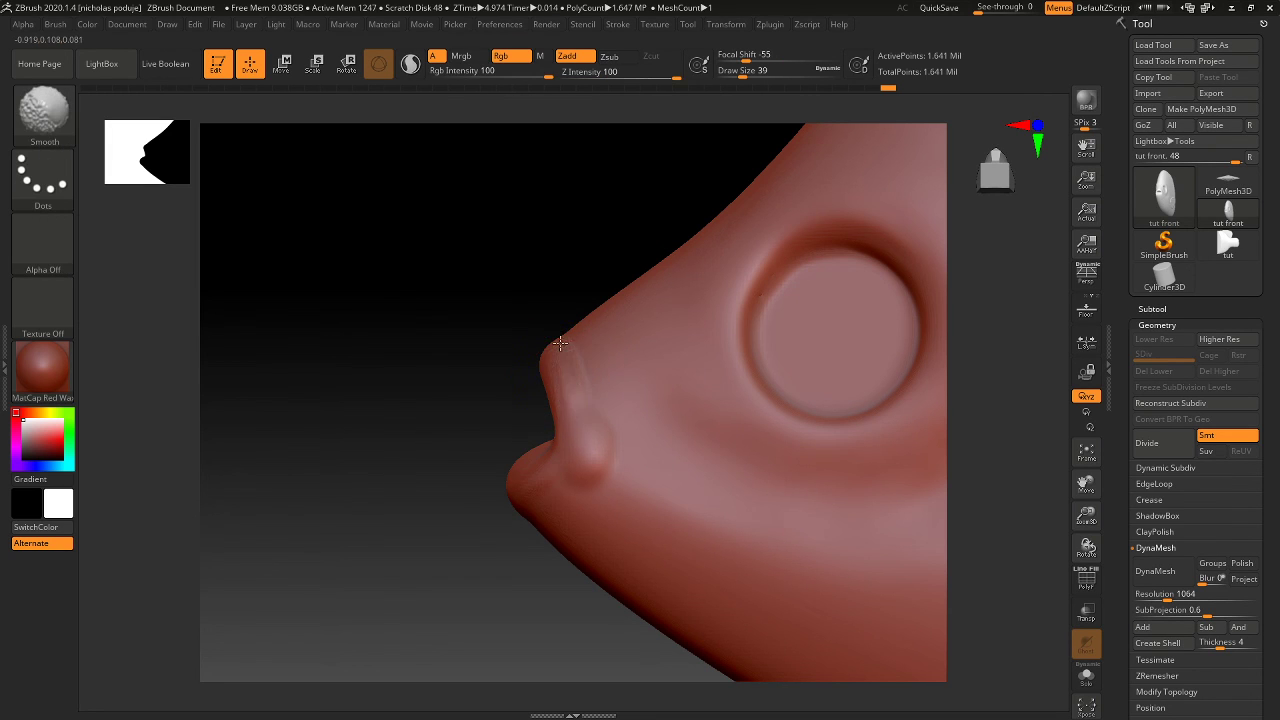
{"action": "left_click_drag", "start_coordinate": [520, 297], "coordinate": [516, 392]}
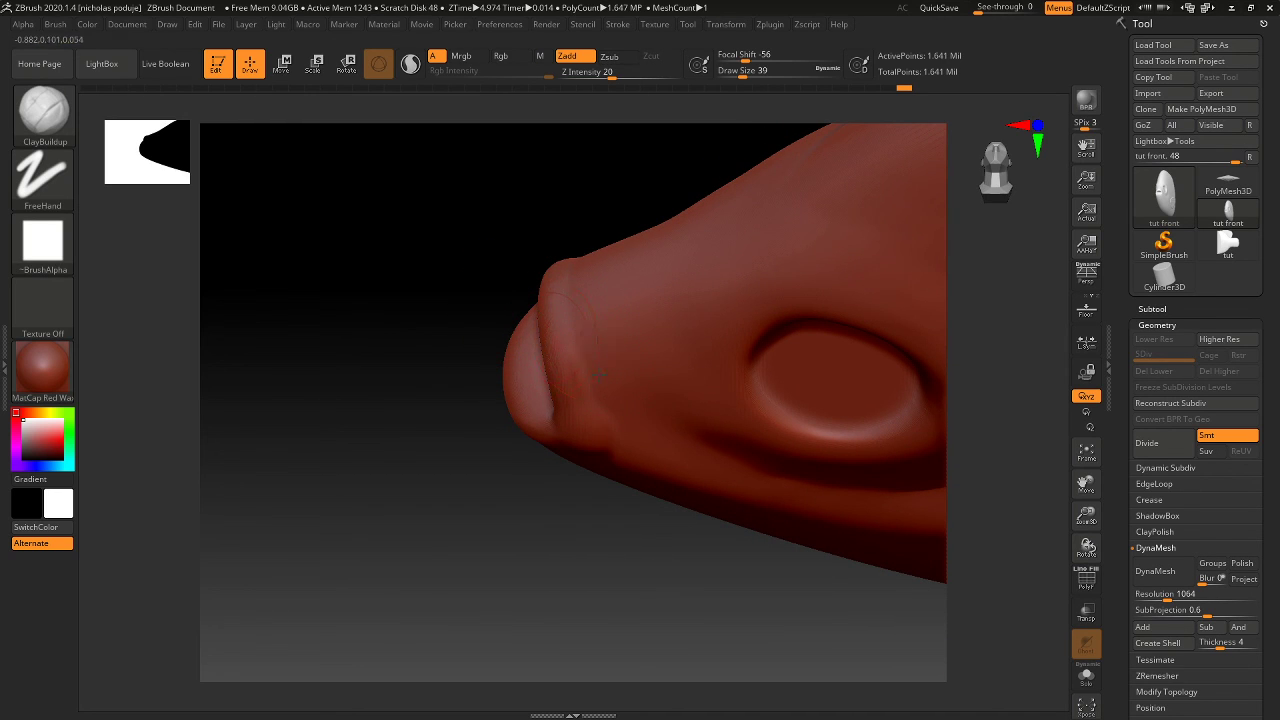
{"action": "mouse_move", "coordinate": [587, 334]}
{"action": "left_mouse_down"}
{"action": "mouse_move", "coordinate": [585, 268]}
{"action": "mouse_move", "coordinate": [597, 383]}
{"action": "mouse_move", "coordinate": [599, 281]}
{"action": "mouse_move", "coordinate": [617, 393]}
{"action": "left_mouse_up"}
{"action": "left_click_drag", "start_coordinate": [614, 288], "coordinate": [624, 294]}
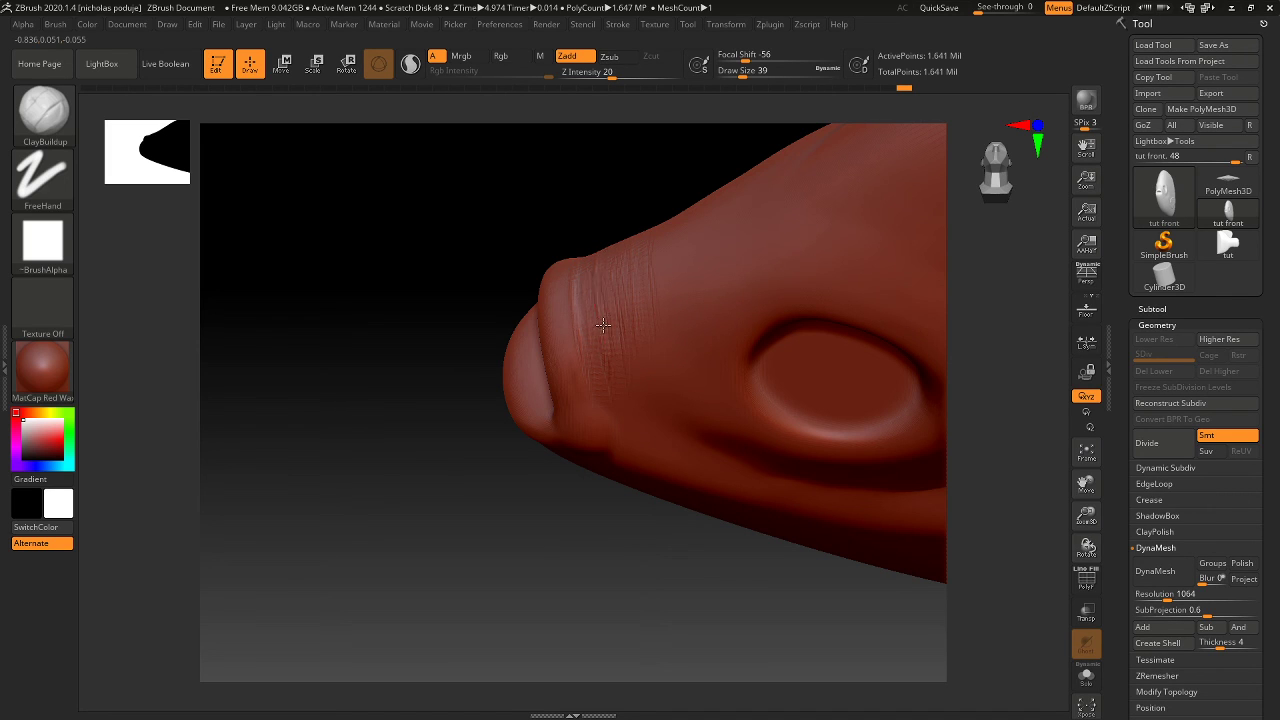
{"action": "left_click_drag", "start_coordinate": [612, 286], "coordinate": [604, 358]}
Step: Smooth the new upper-lip clay into a rounded rim and check it in side profile
{"action": "key", "text": "shift"}
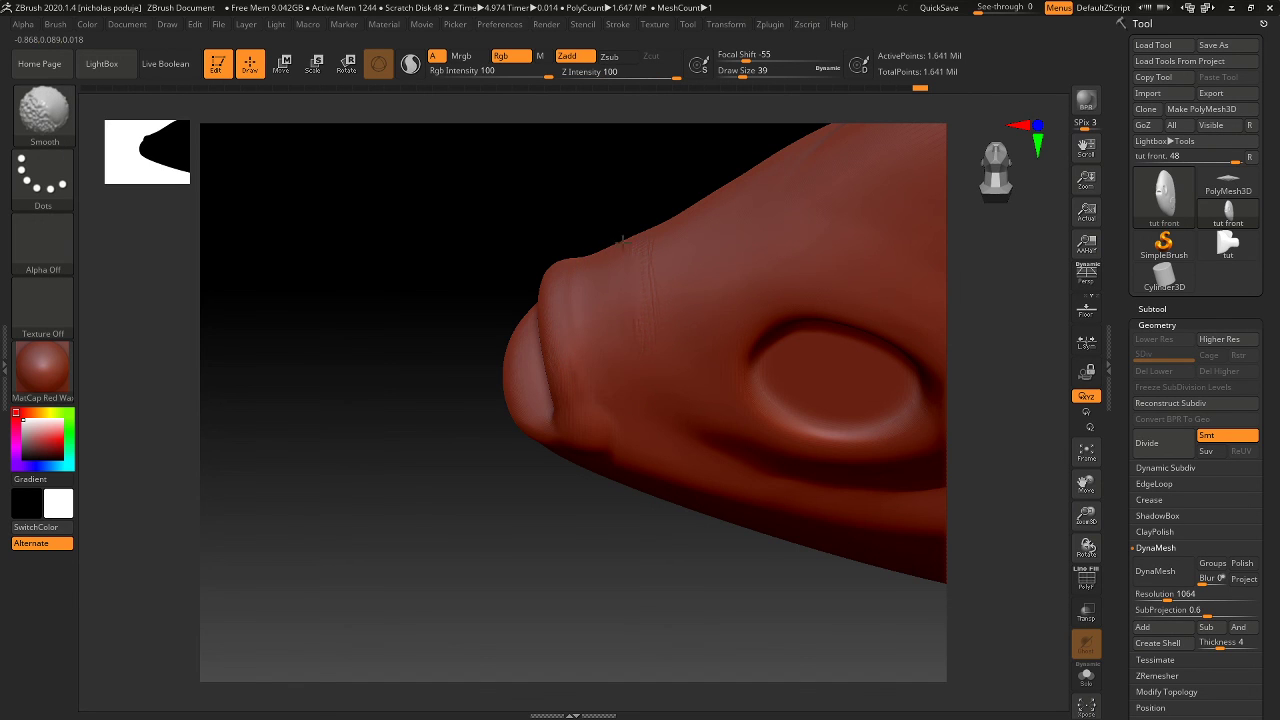
{"action": "mouse_move", "coordinate": [528, 143]}
{"action": "left_mouse_down"}
{"action": "mouse_move", "coordinate": [512, 85]}
{"action": "mouse_move", "coordinate": [534, 106]}
{"action": "mouse_move", "coordinate": [531, 131]}
{"action": "mouse_move", "coordinate": [516, 93]}
{"action": "mouse_move", "coordinate": [555, 311]}
{"action": "left_mouse_up"}
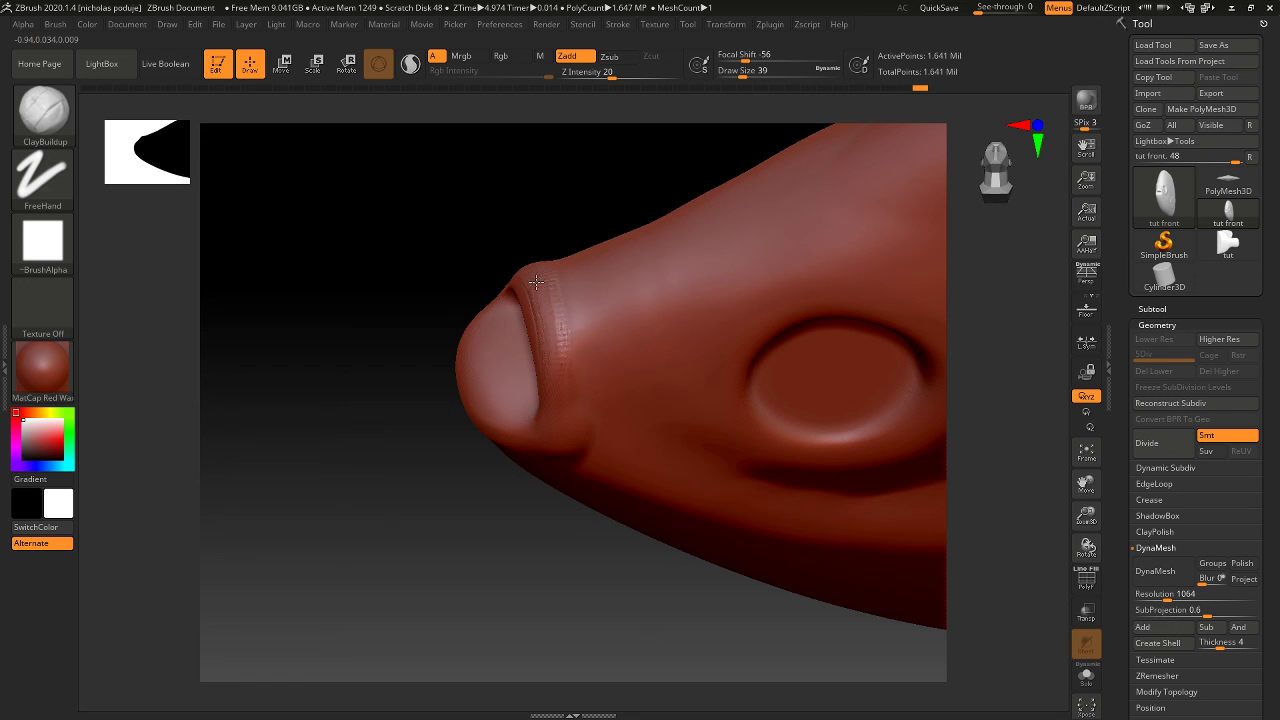
{"action": "key", "text": "shift"}
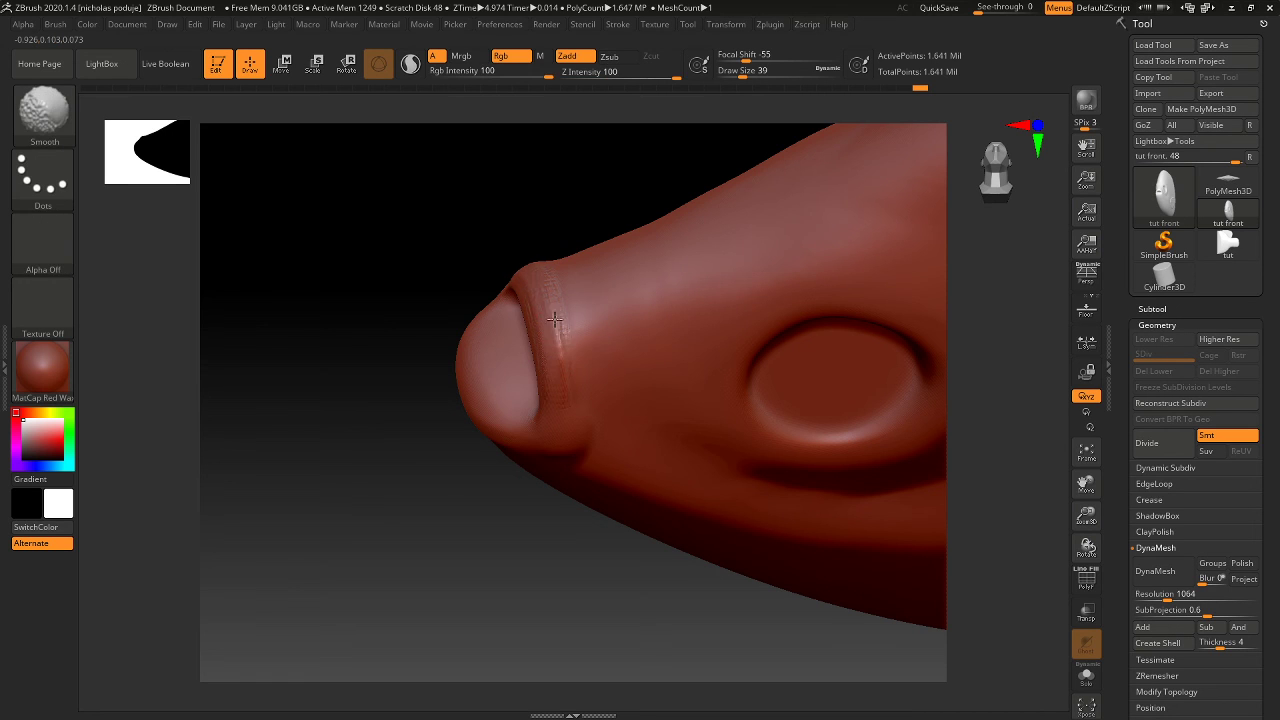
{"action": "mouse_move", "coordinate": [558, 378]}
{"action": "left_mouse_down", "text": "shift"}
{"action": "mouse_move", "coordinate": [514, 234]}
{"action": "mouse_move", "coordinate": [451, 120]}
{"action": "left_mouse_up", "text": "shift"}
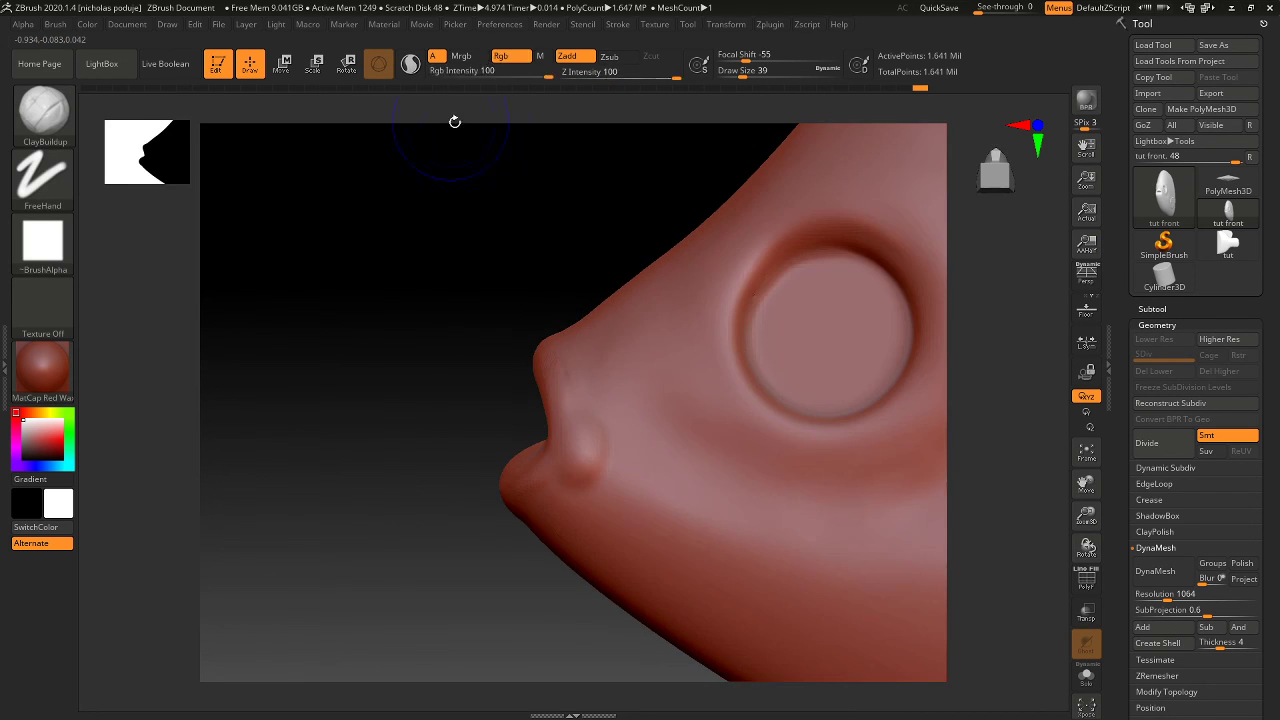
Step: Zoom out to frame the whole fish head, then rotate briefly and return to side view
{"action": "mouse_move", "coordinate": [536, 320]}
{"action": "left_mouse_down", "text": "alt"}
{"action": "mouse_move", "coordinate": [500, 183]}
{"action": "mouse_move", "coordinate": [549, 271]}
{"action": "left_mouse_up", "text": "alt"}
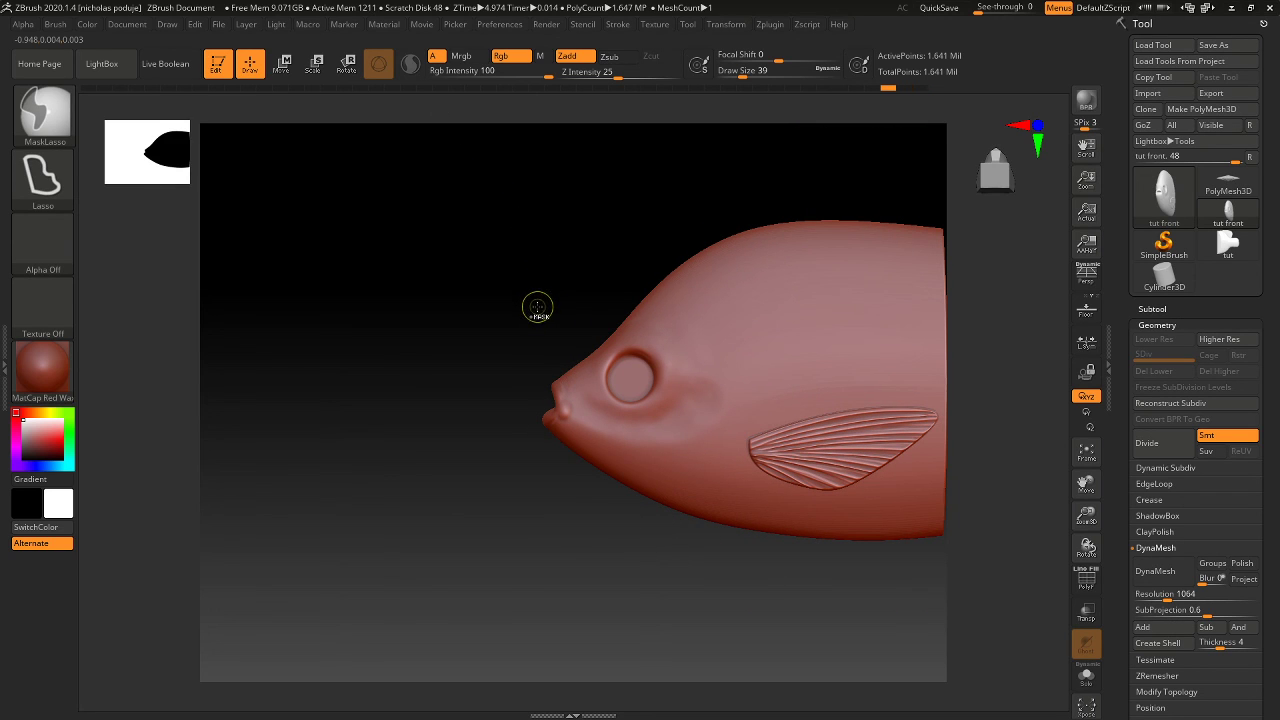
{"action": "left_click_drag", "start_coordinate": [549, 314], "coordinate": [446, 323]}
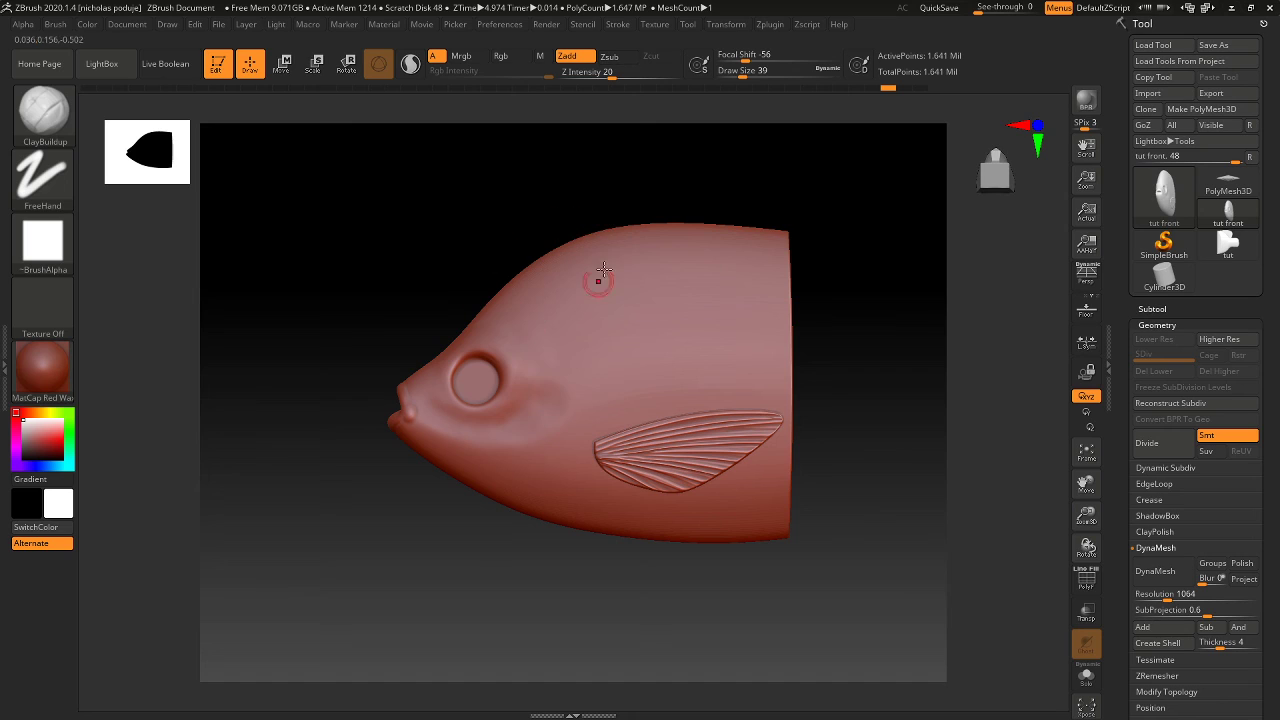